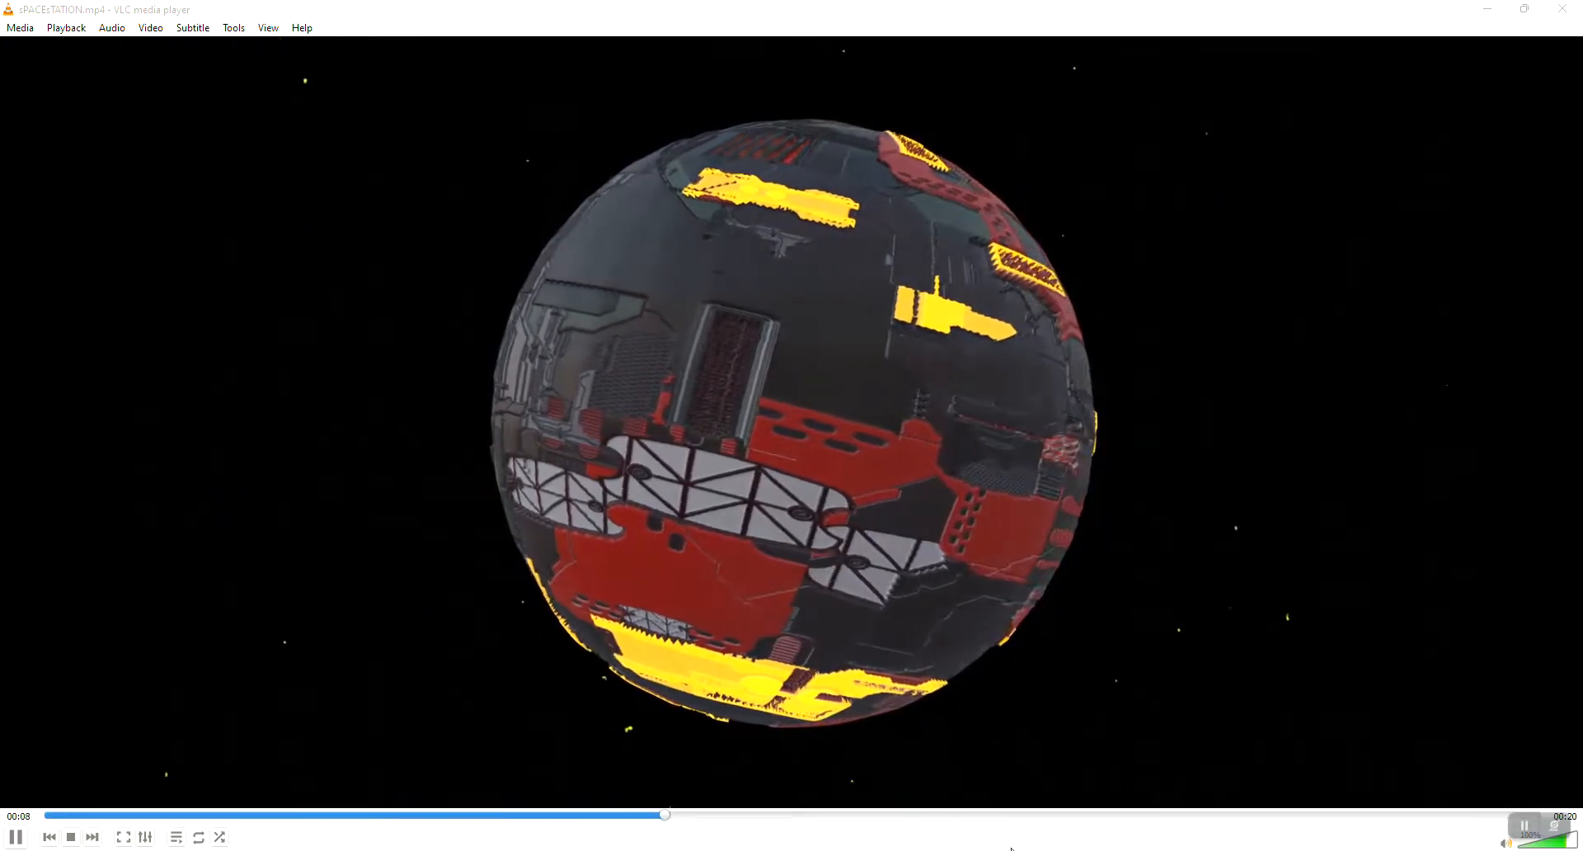
Step: Switch to JSplacement, generate a pattern from the BIG:DATA sprite set, and save its height map to Downloads
mouse_move(936, 849)
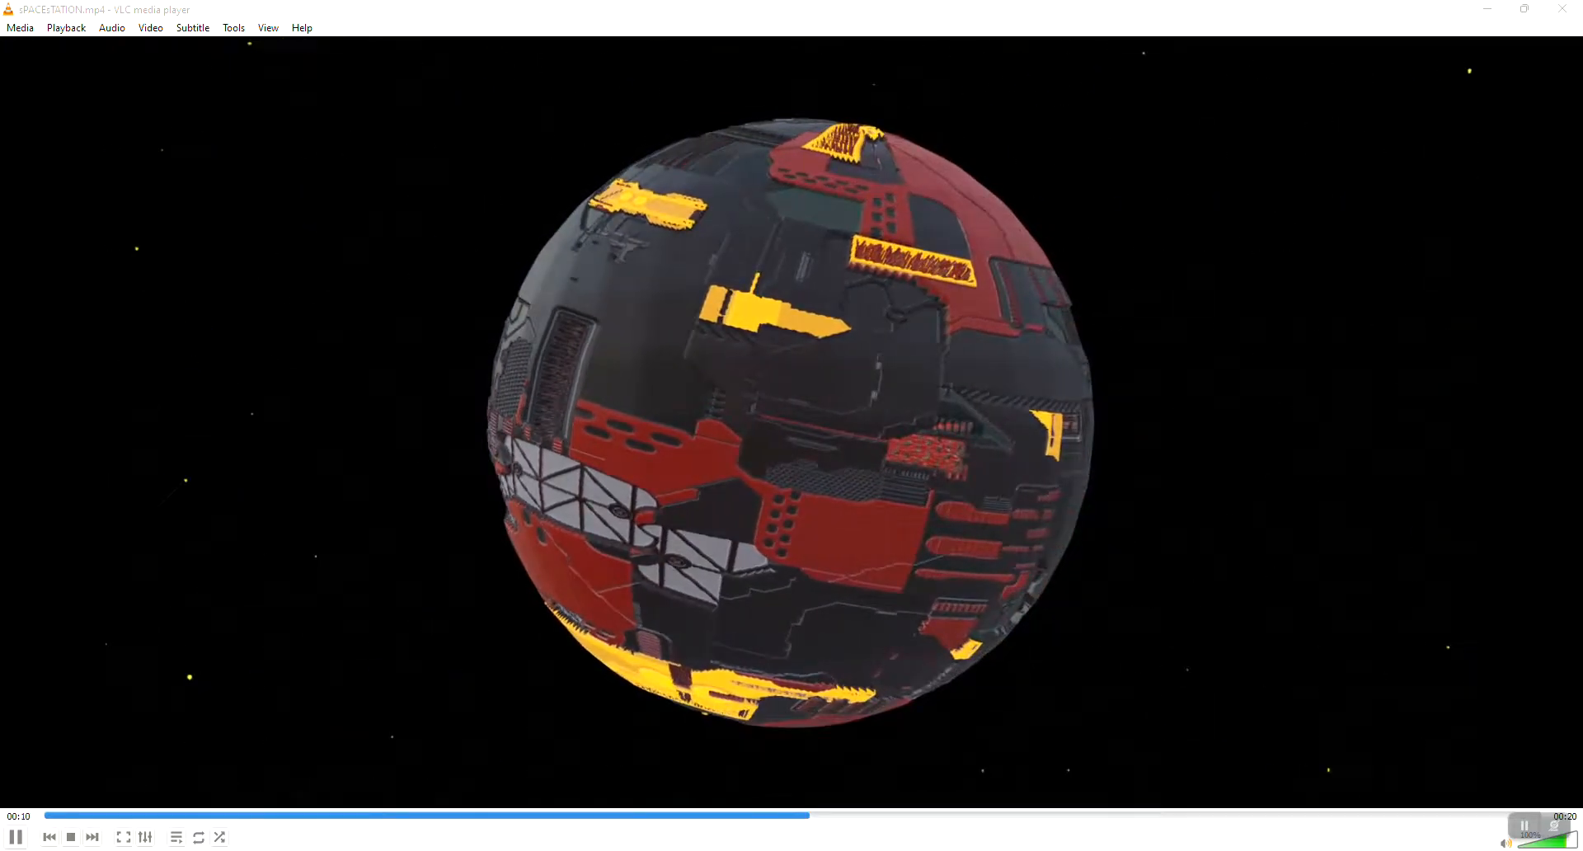
key(alt+Tab)
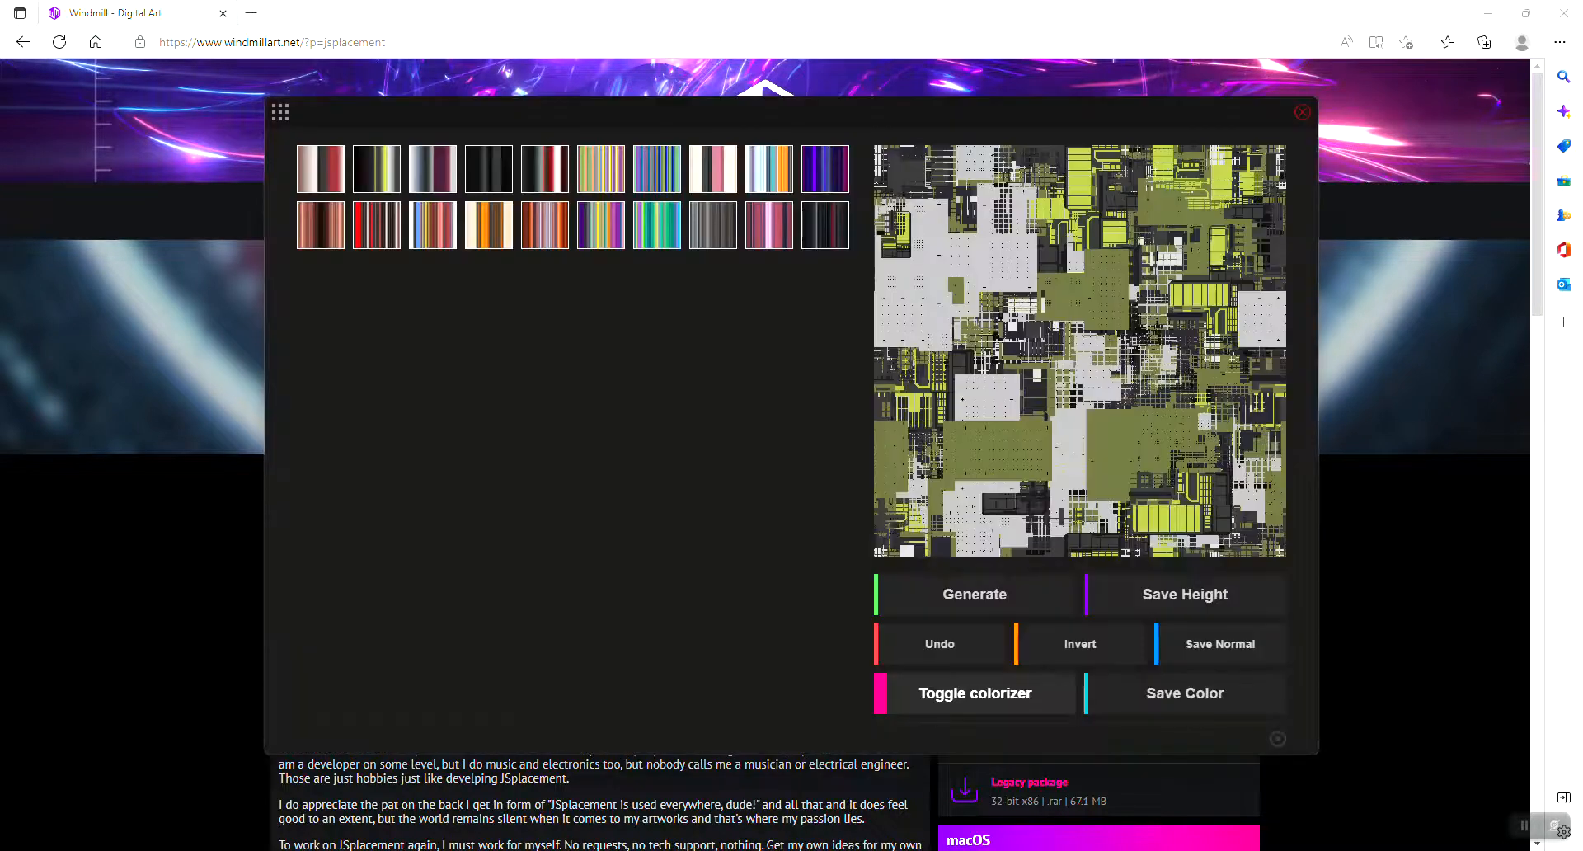
click(996, 692)
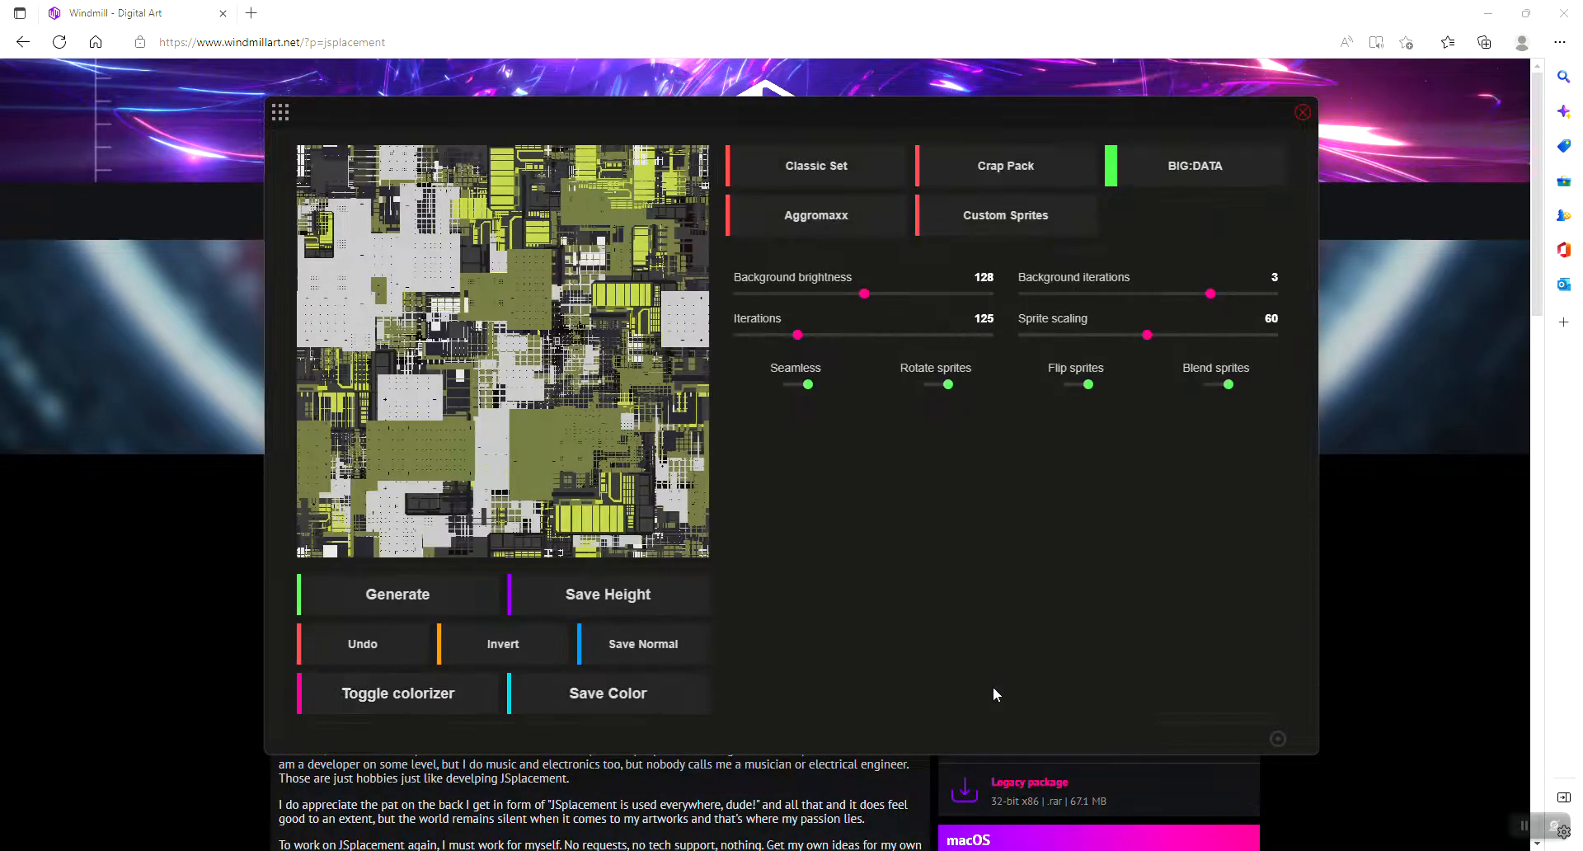
click(831, 175)
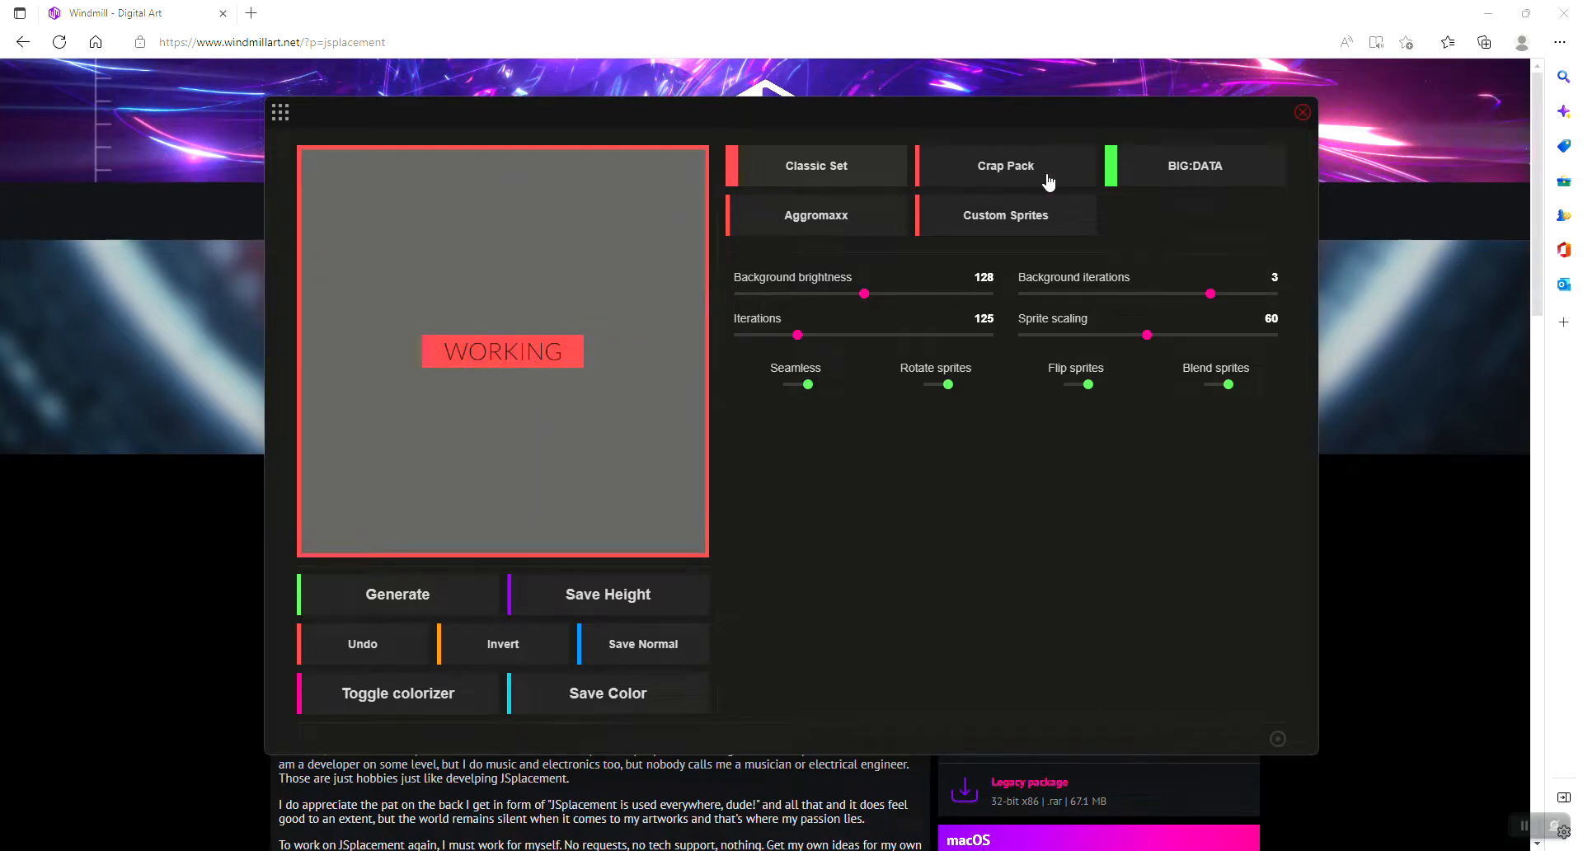
click(1049, 180)
click(1021, 215)
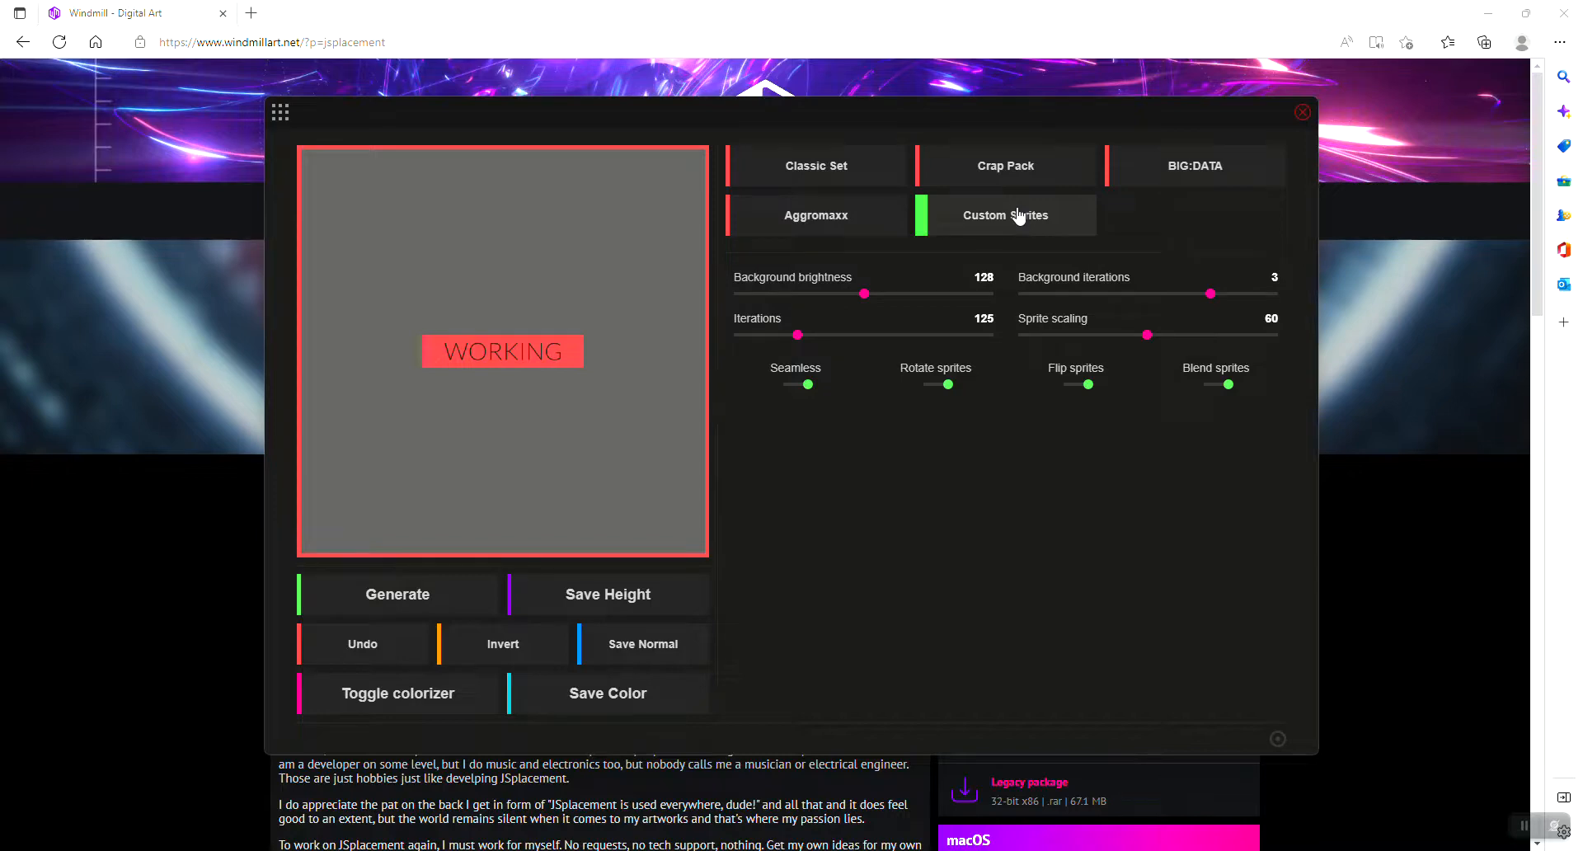
click(1192, 172)
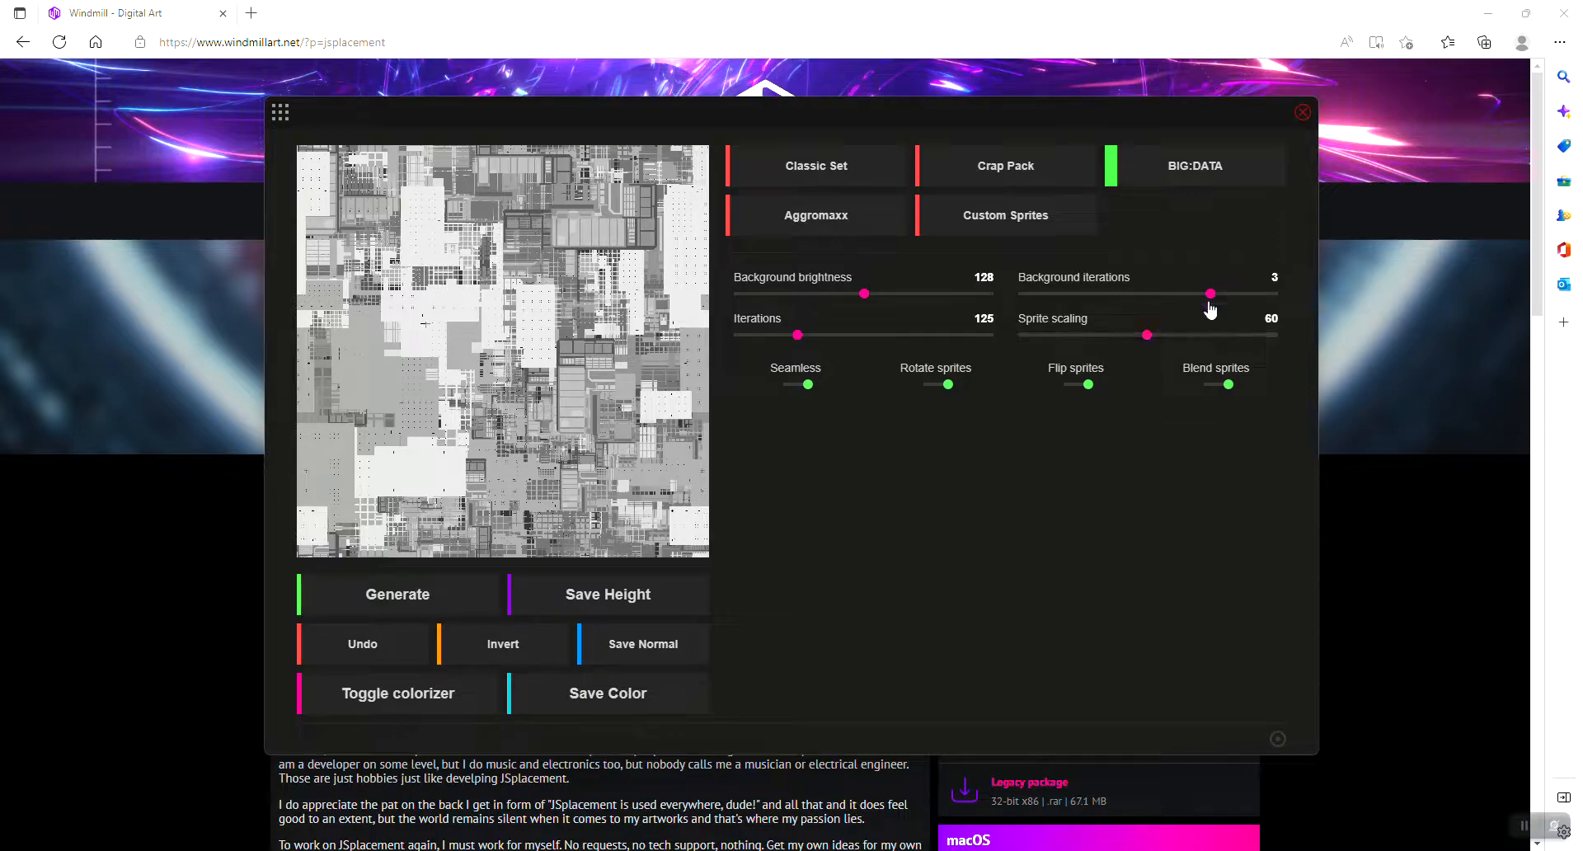
click(614, 606)
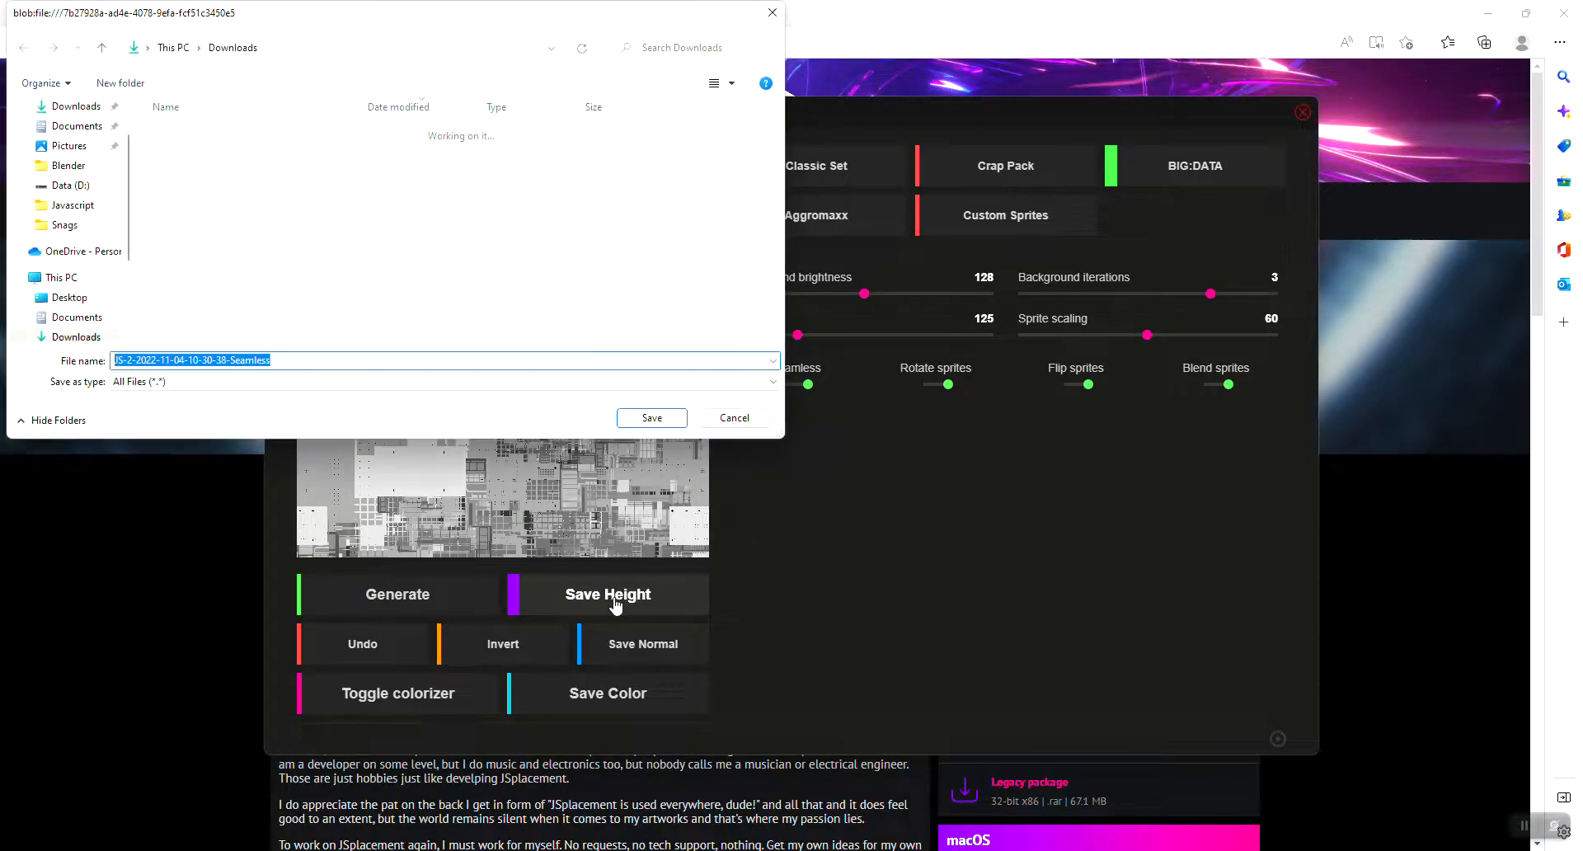
click(651, 418)
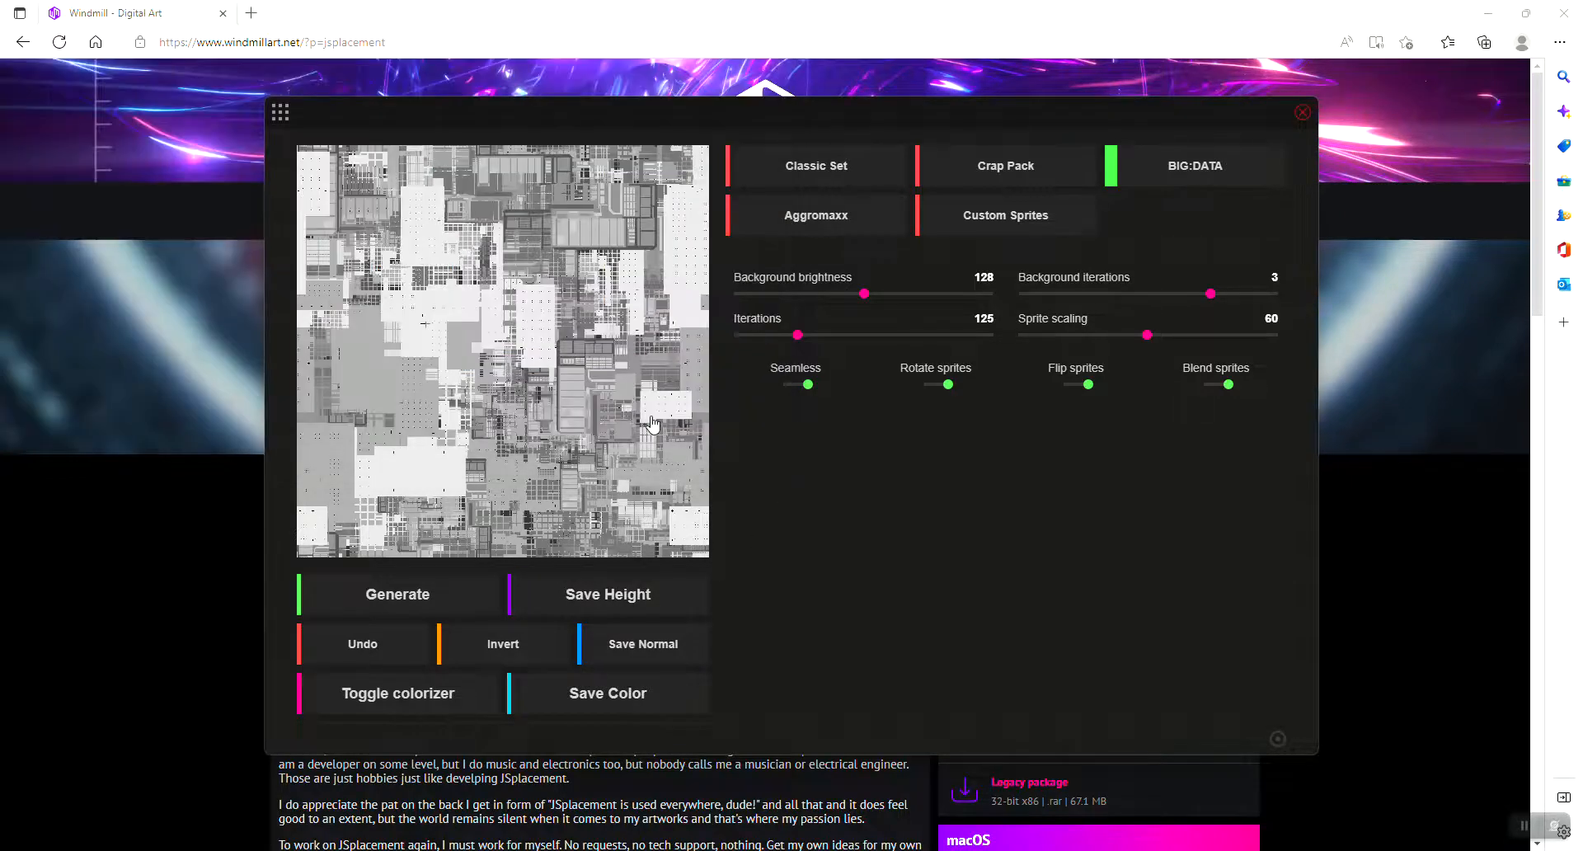
Step: Colorize the generated pattern with the dark red, black and white gradient and save the color map to Downloads
click(415, 706)
click(373, 170)
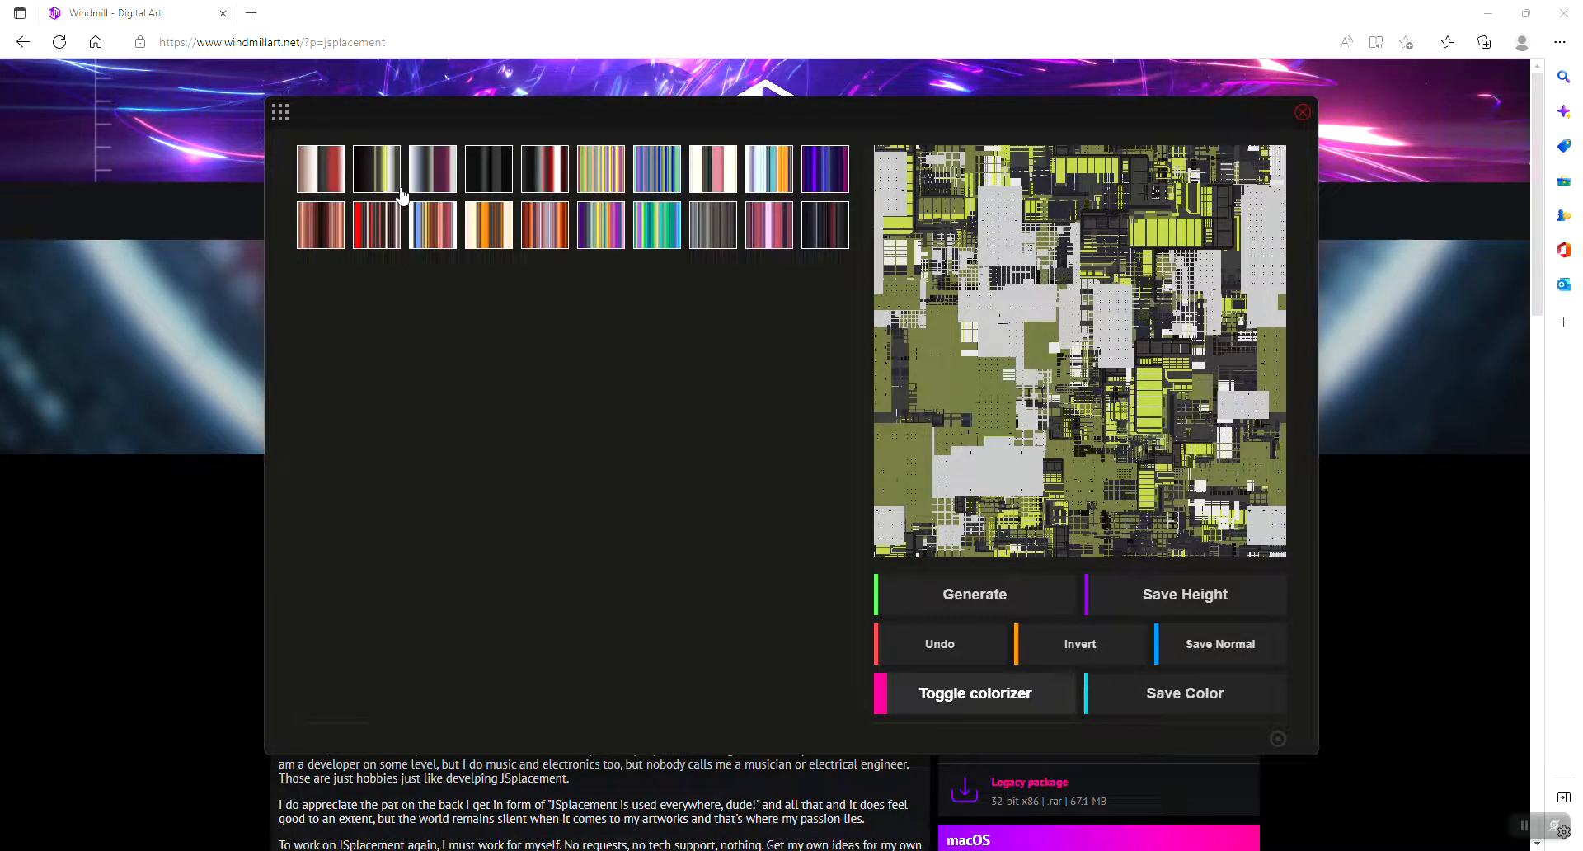
click(831, 182)
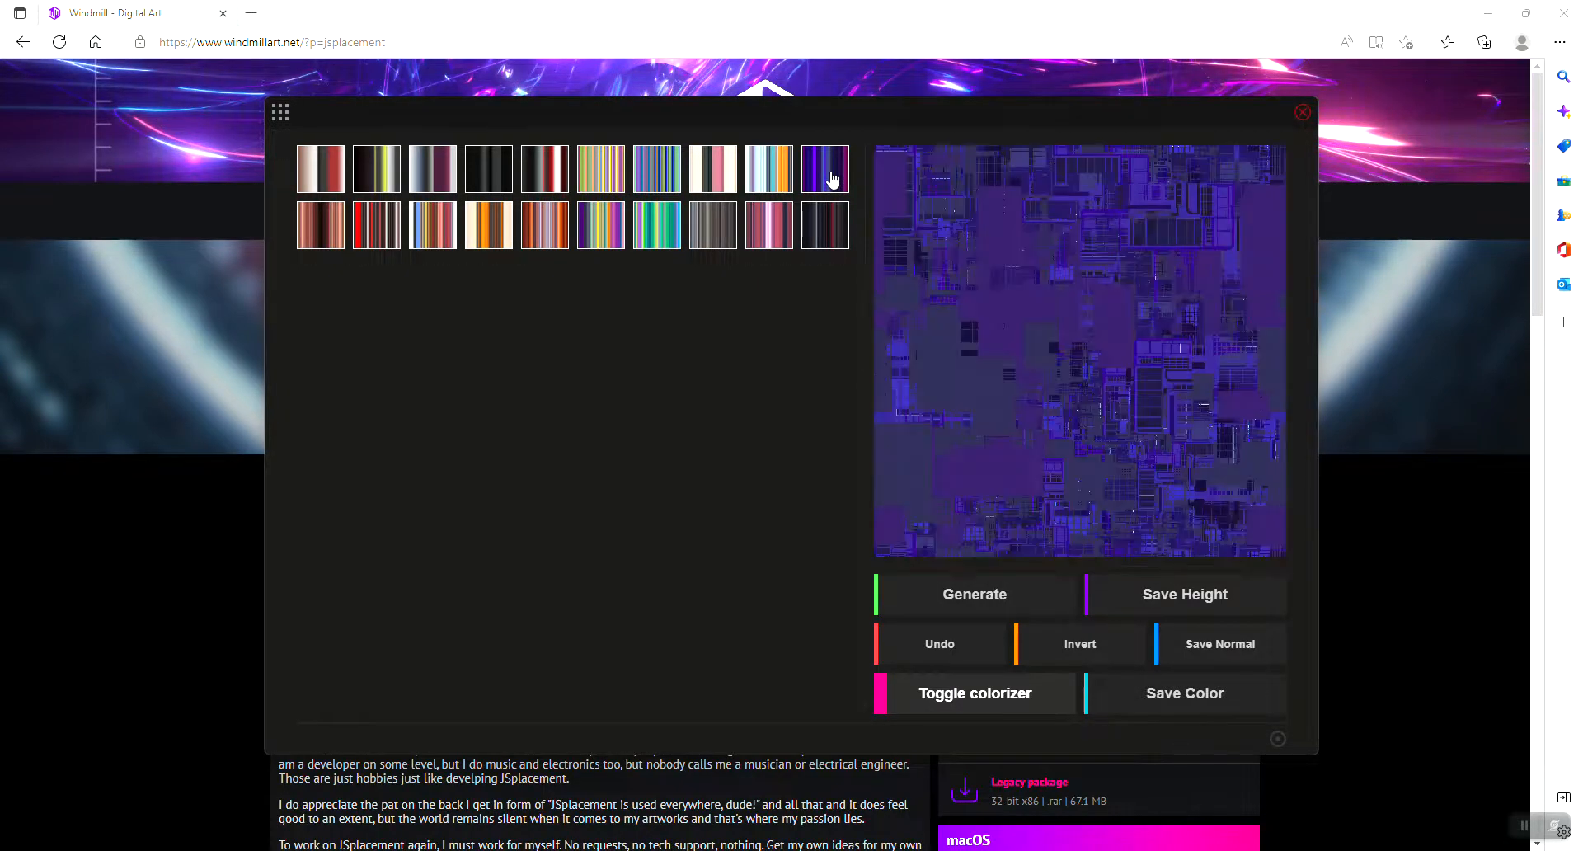
click(378, 241)
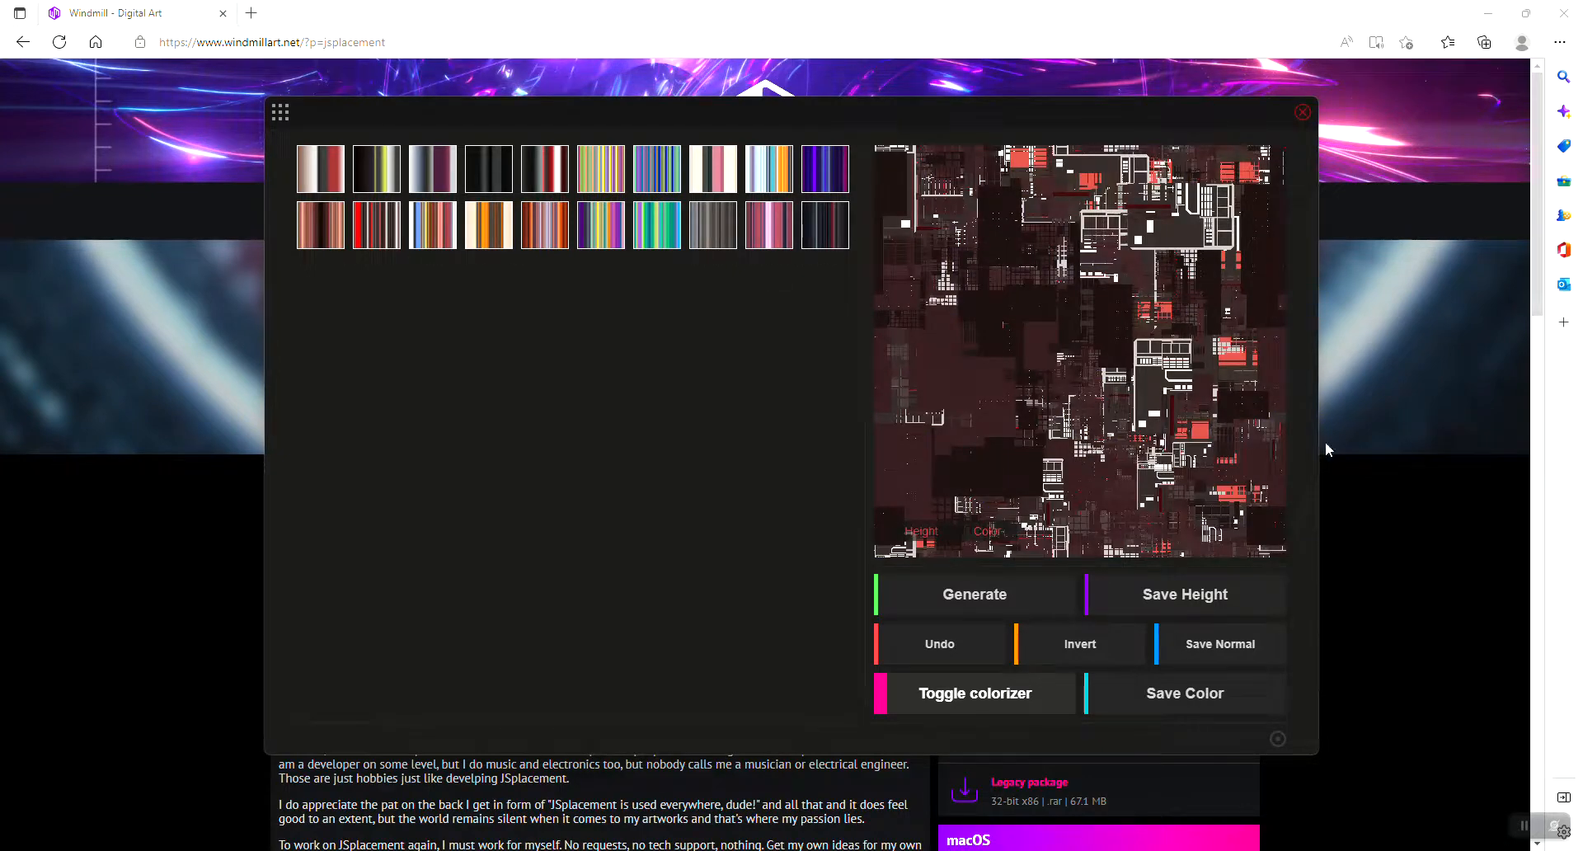
click(1188, 710)
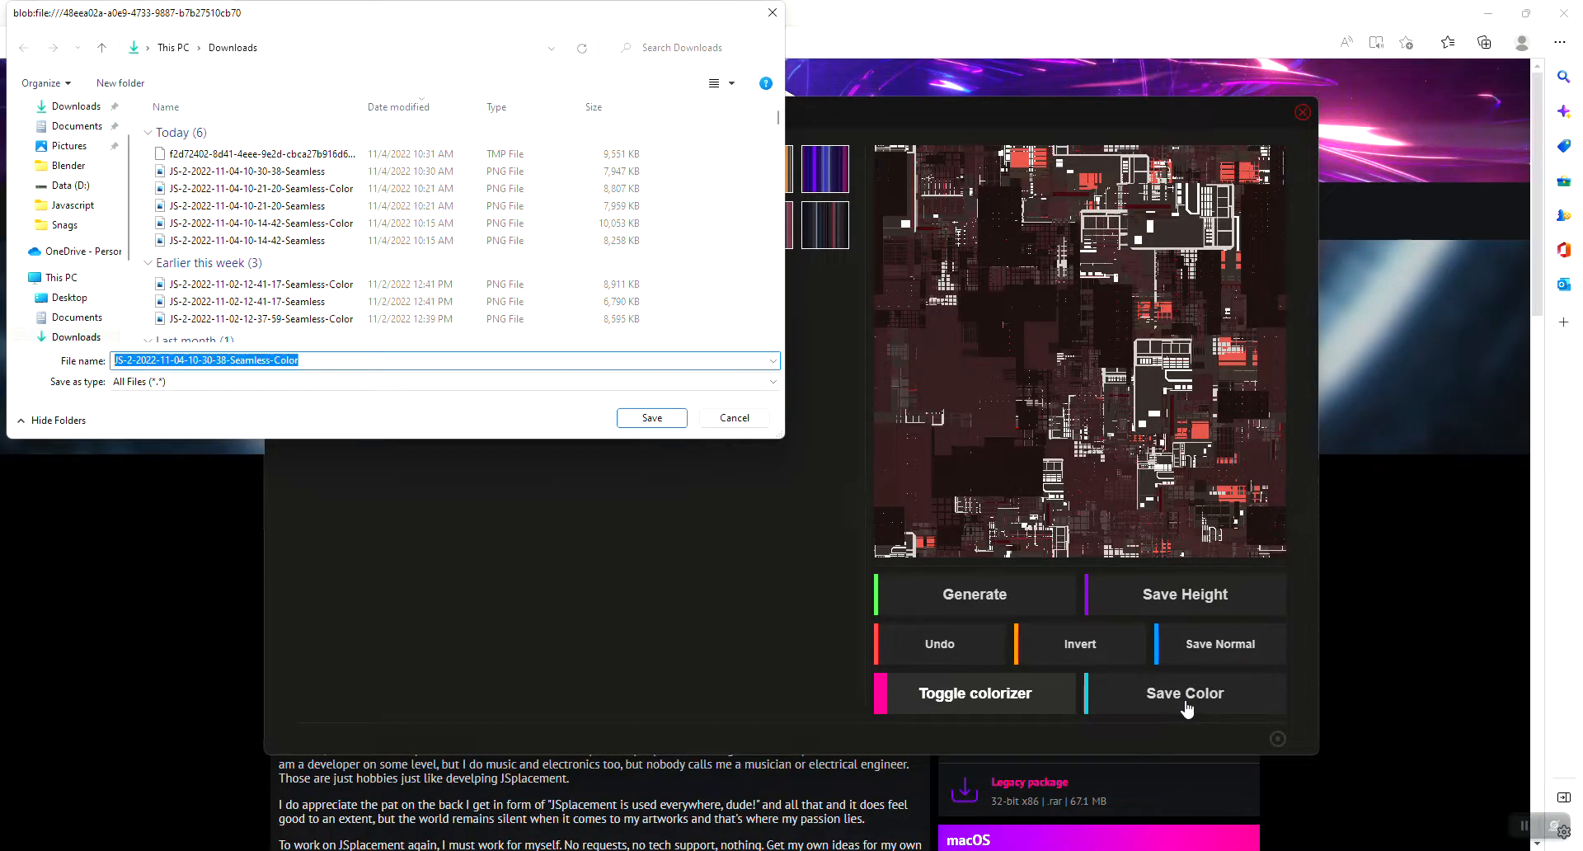
click(638, 419)
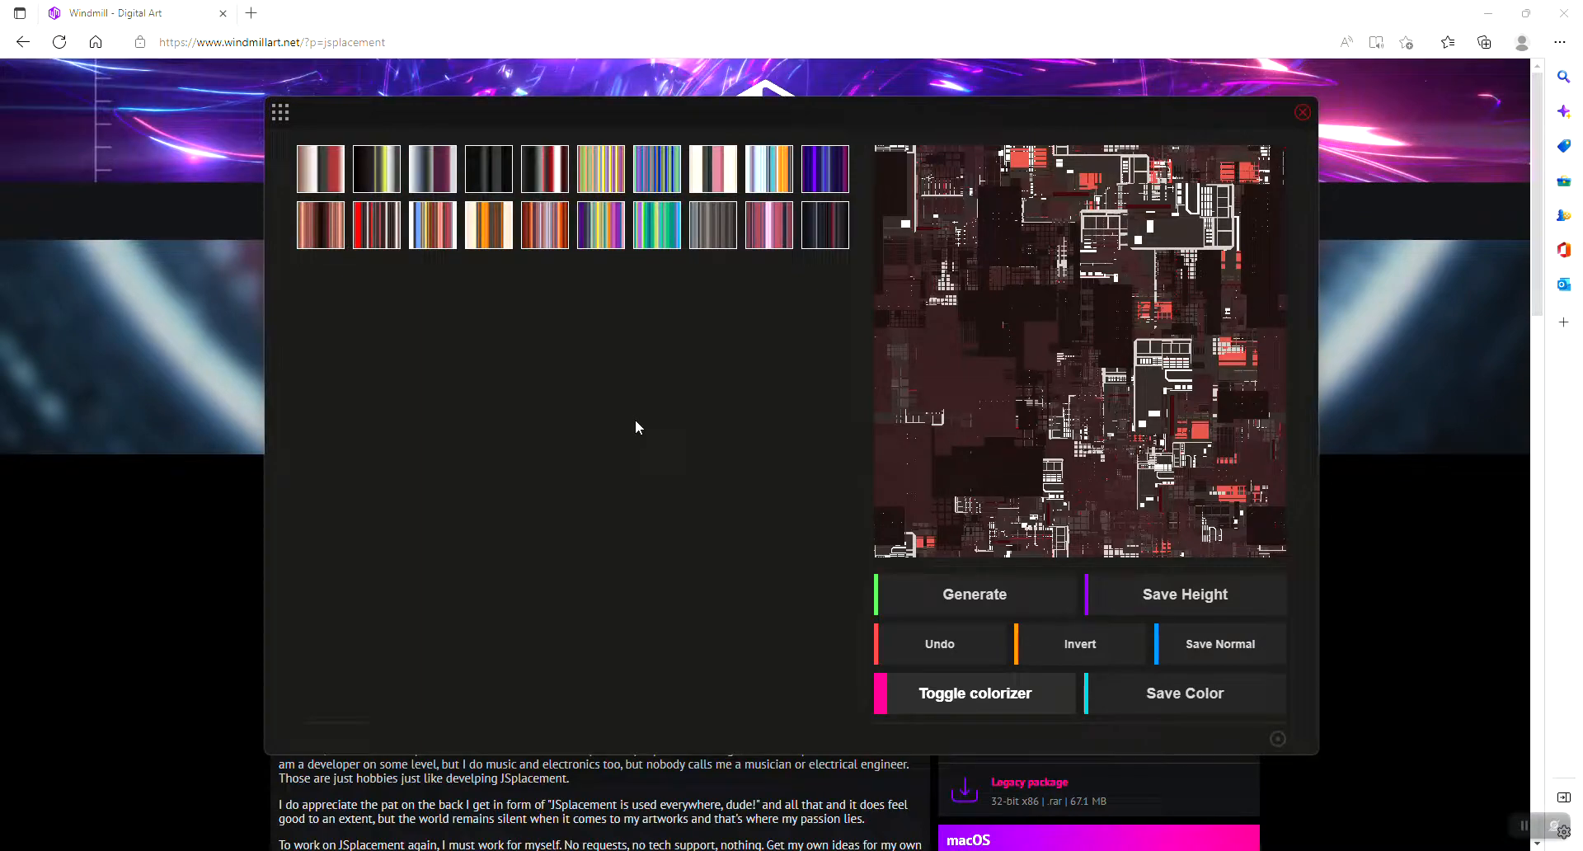
Step: Switch to Blender, start a new file without saving the current one, and delete all the default objects
click(1011, 849)
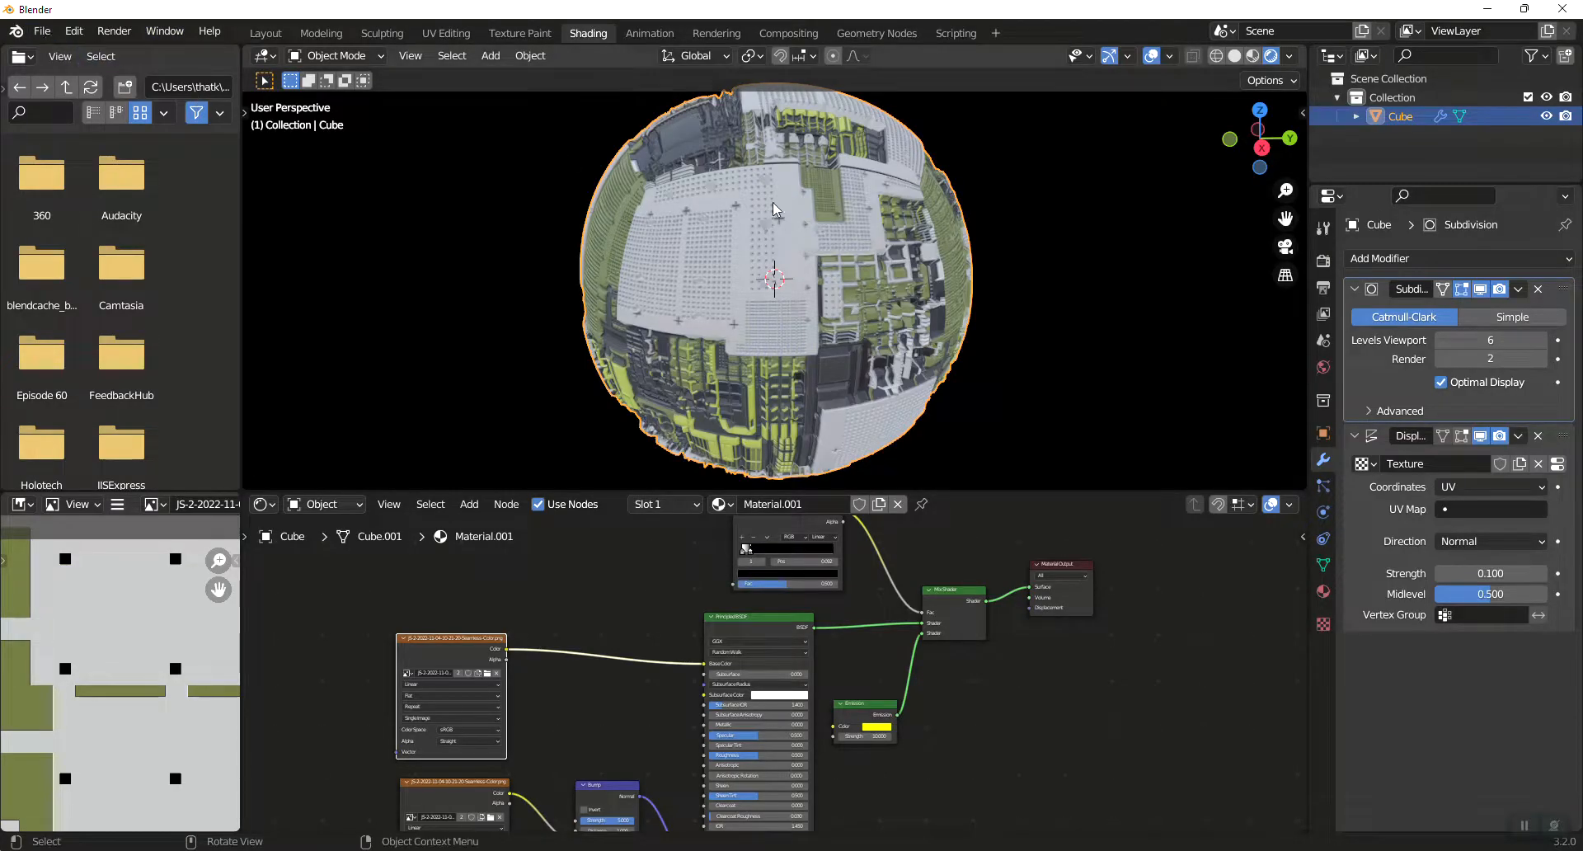
middle_drag(905, 253, 763, 251)
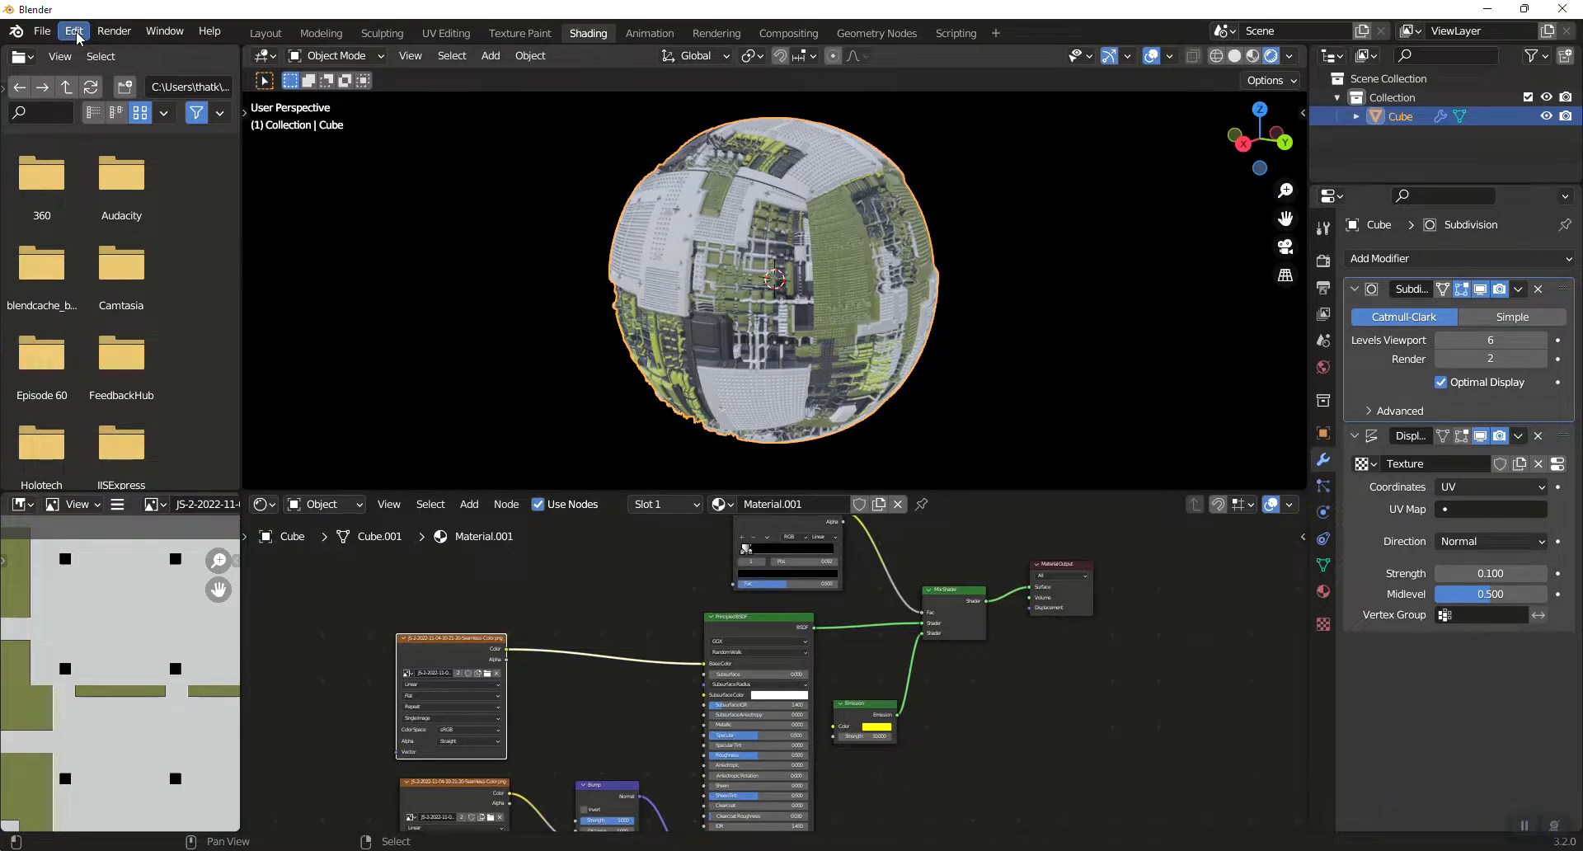
click(42, 31)
mouse_move(82, 50)
click(245, 58)
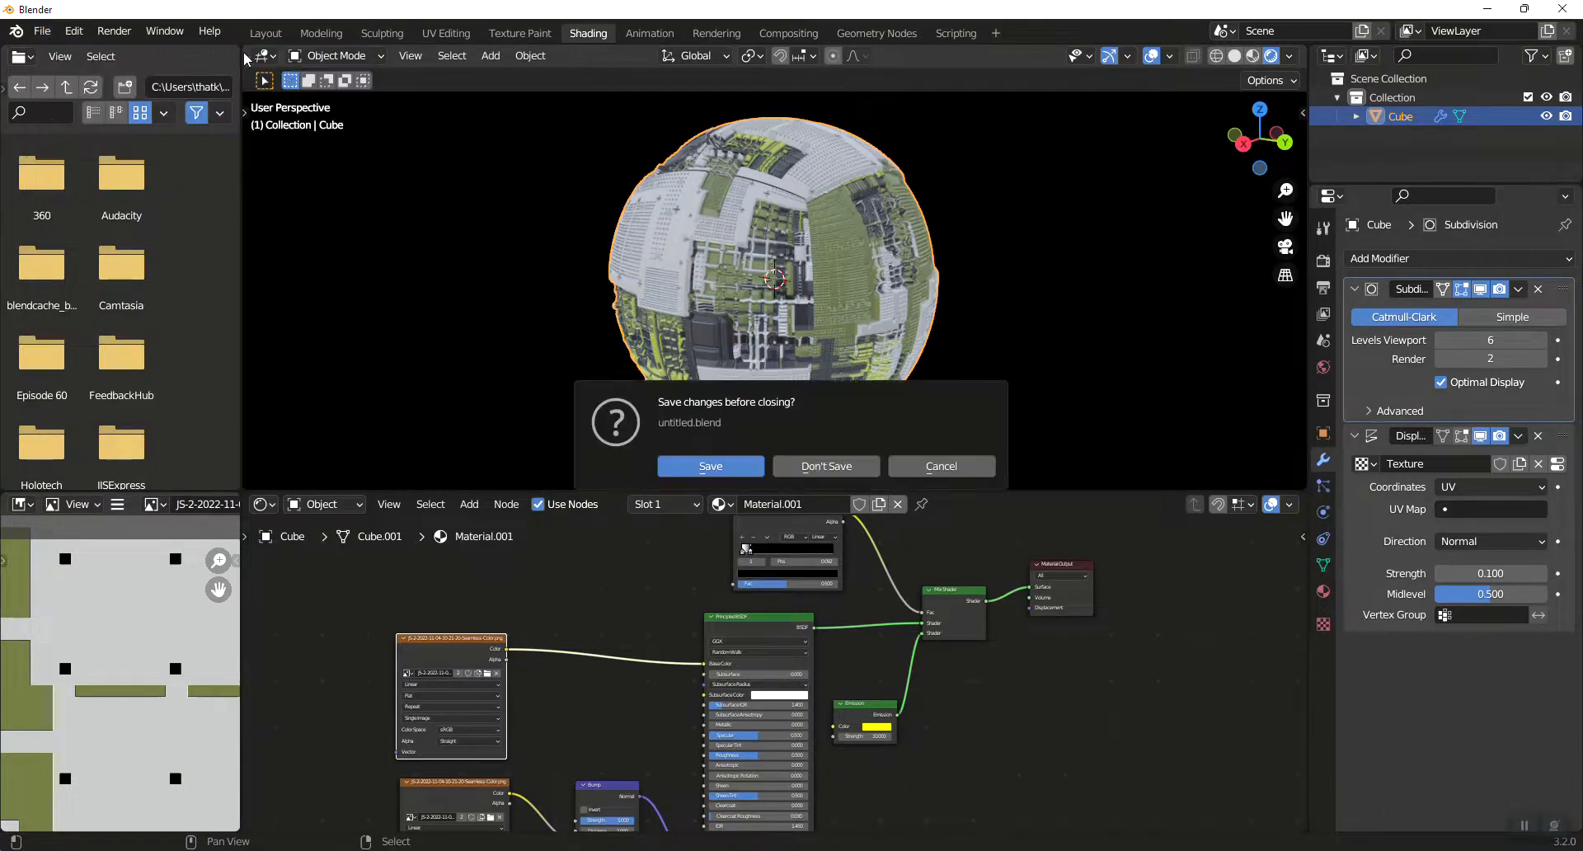
click(841, 467)
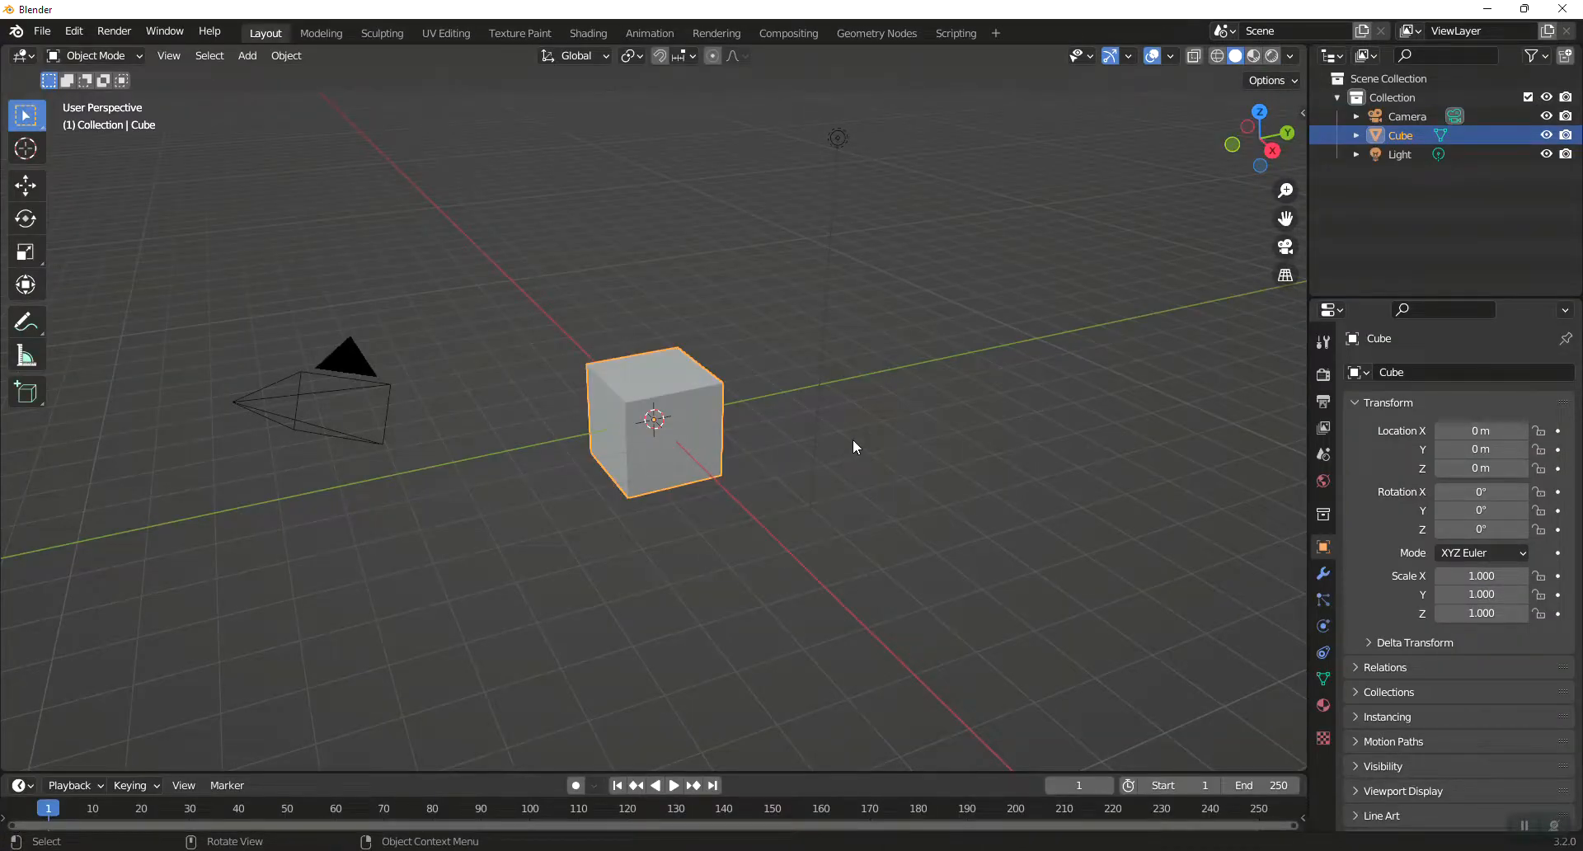
key(a)
key(Delete)
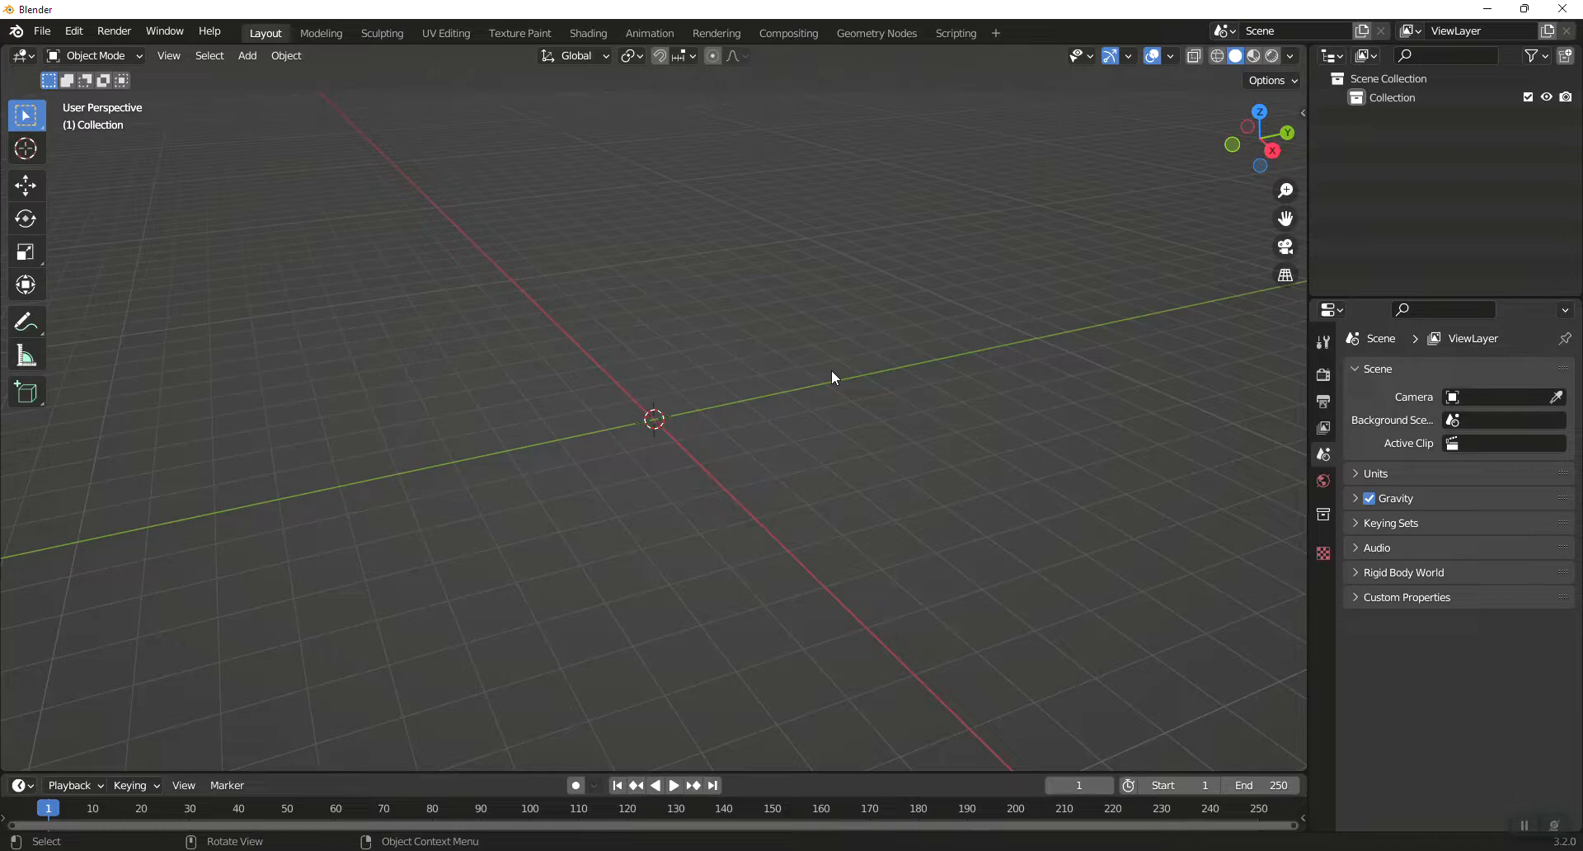
key(shift+a)
click(907, 370)
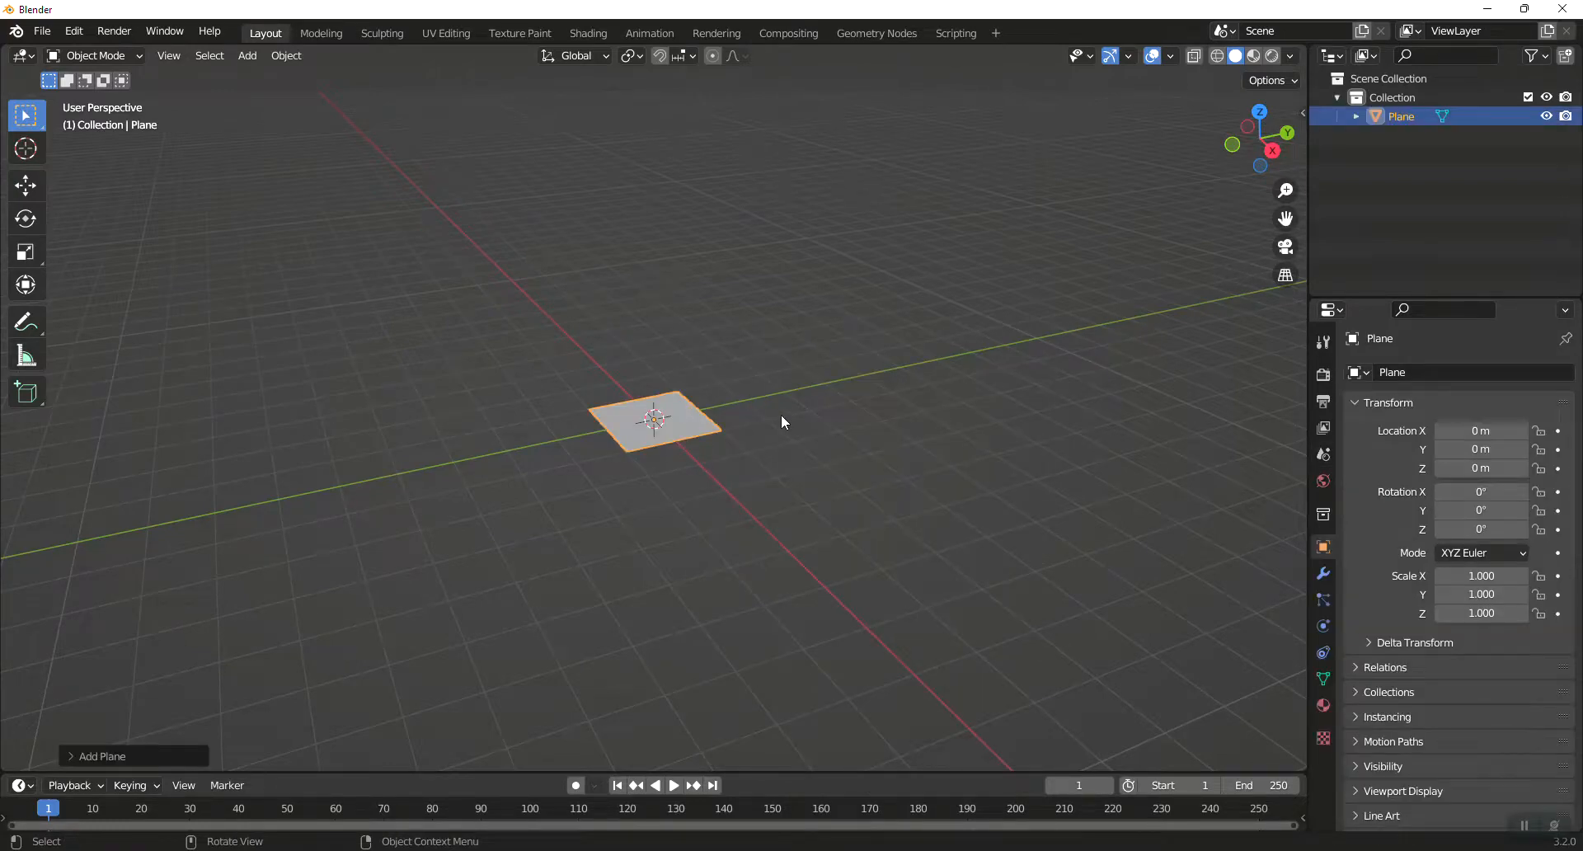
key(Delete)
Step: Add a cube mesh to the empty scene
key(shift+a)
mouse_move(802, 428)
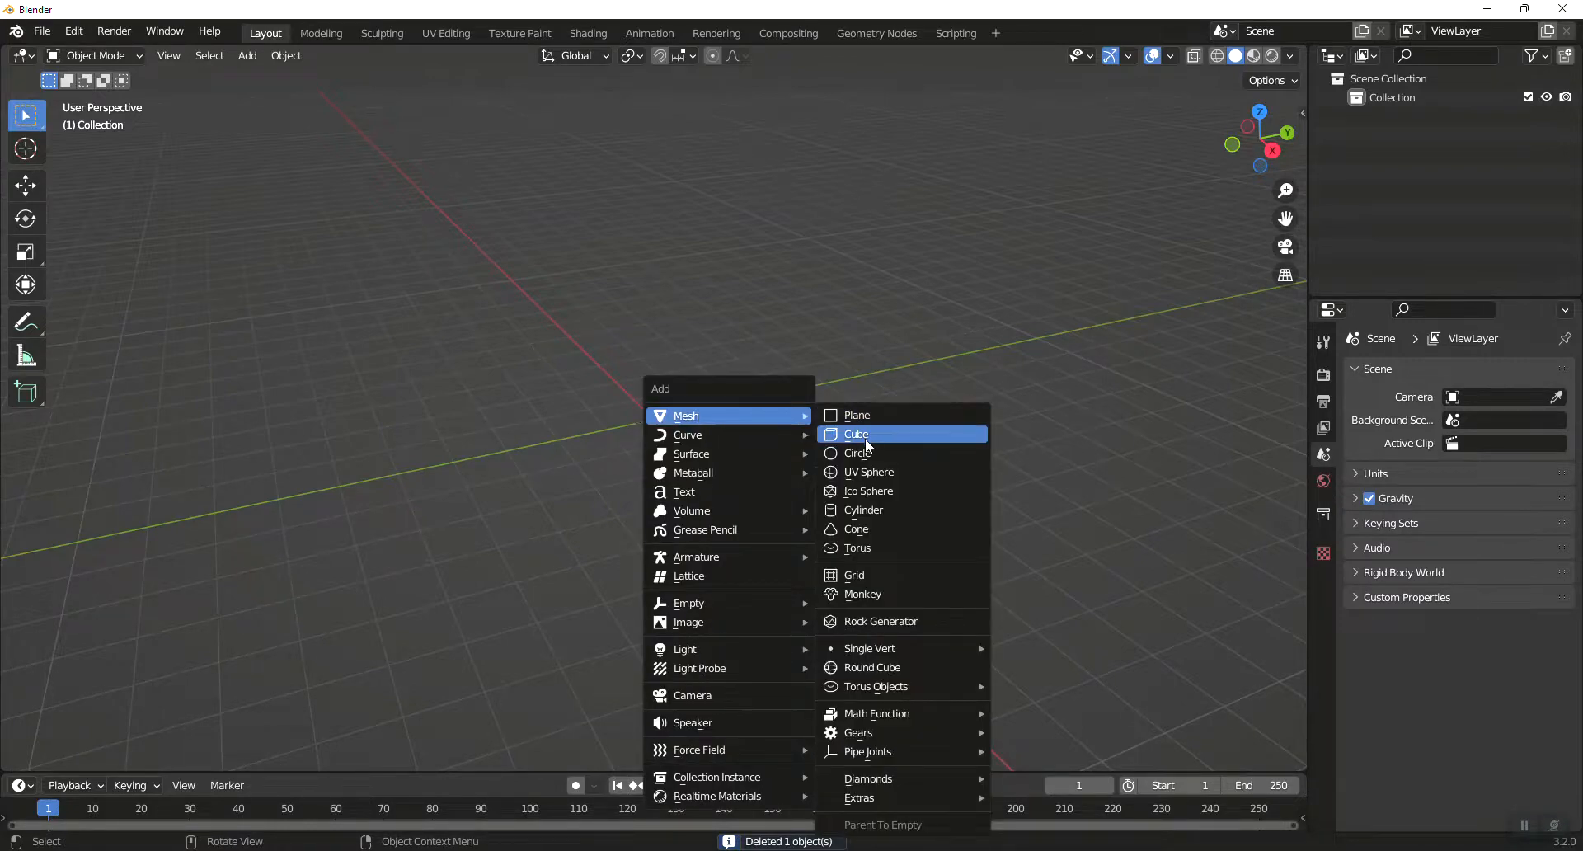
click(865, 439)
Step: Unwrap the whole cube with Smart UV Project using the default settings and return to Object Mode
key(KP_1)
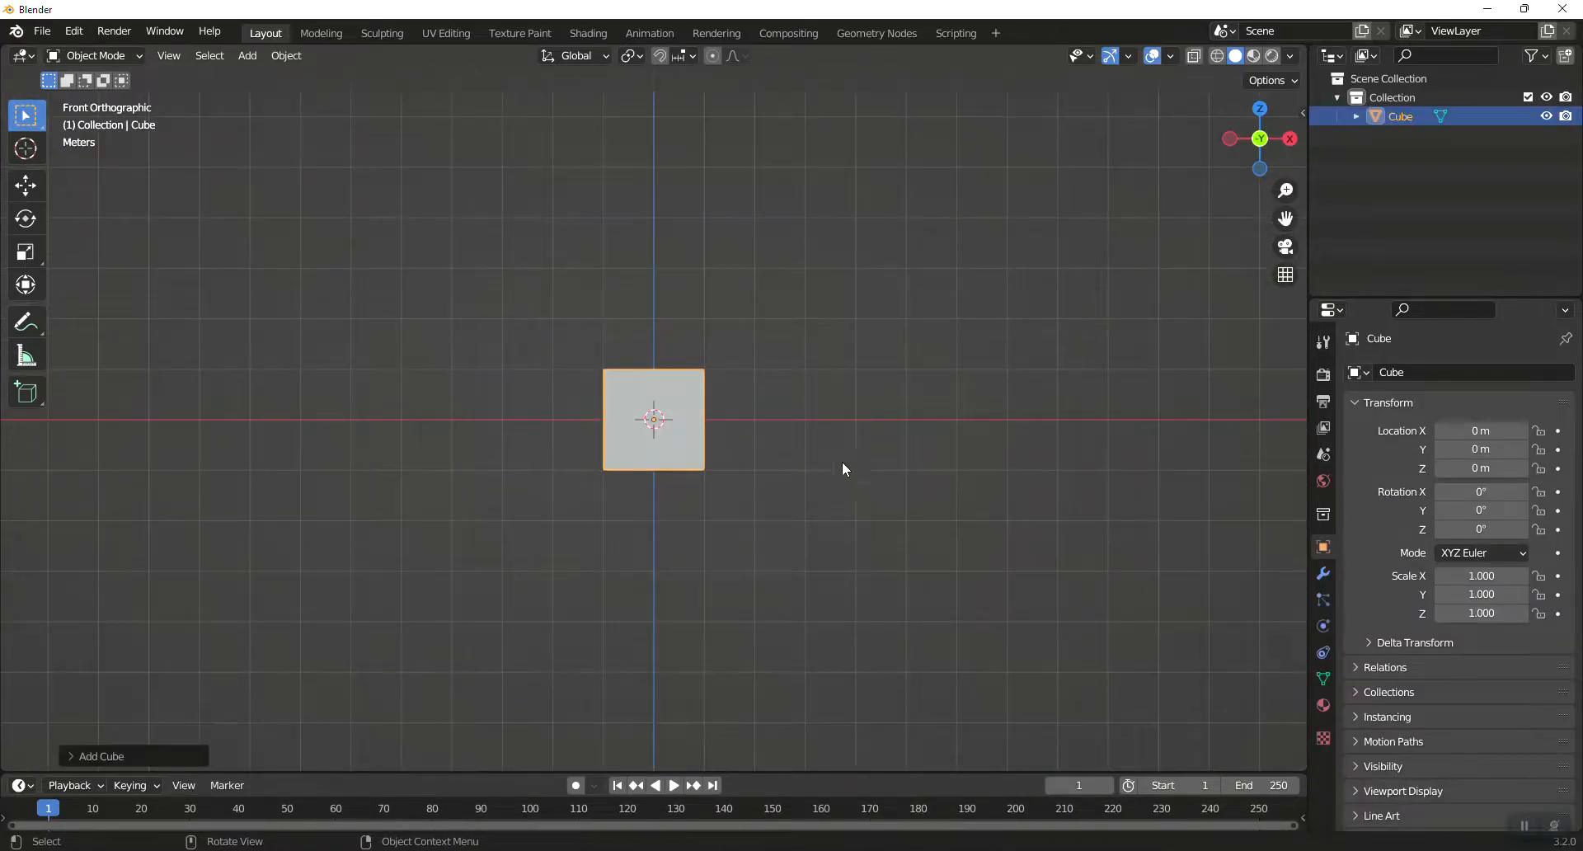
key(Tab)
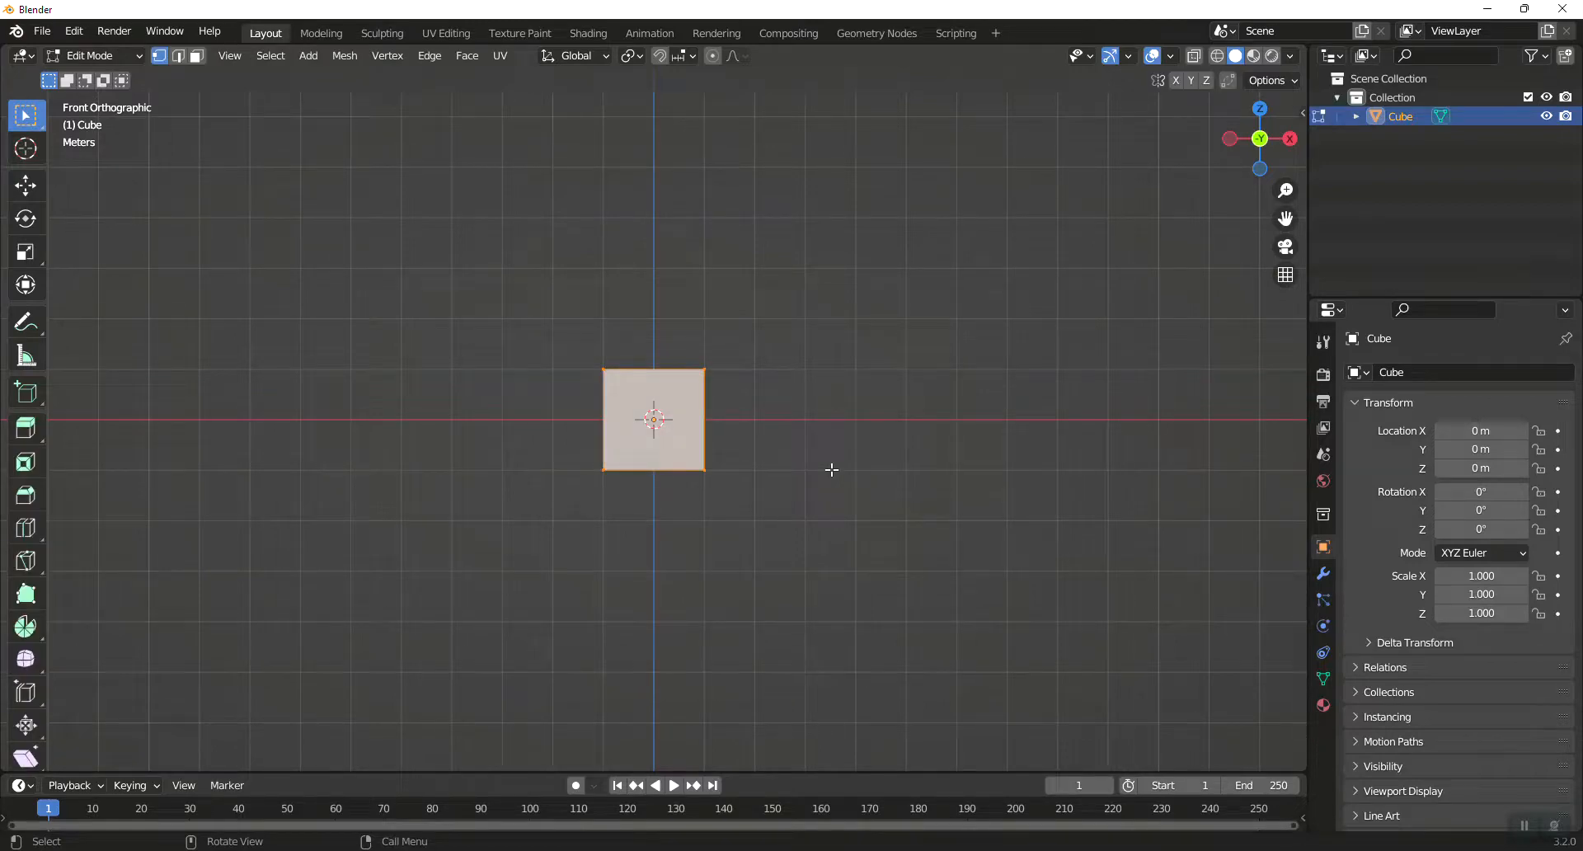
key(u)
click(824, 470)
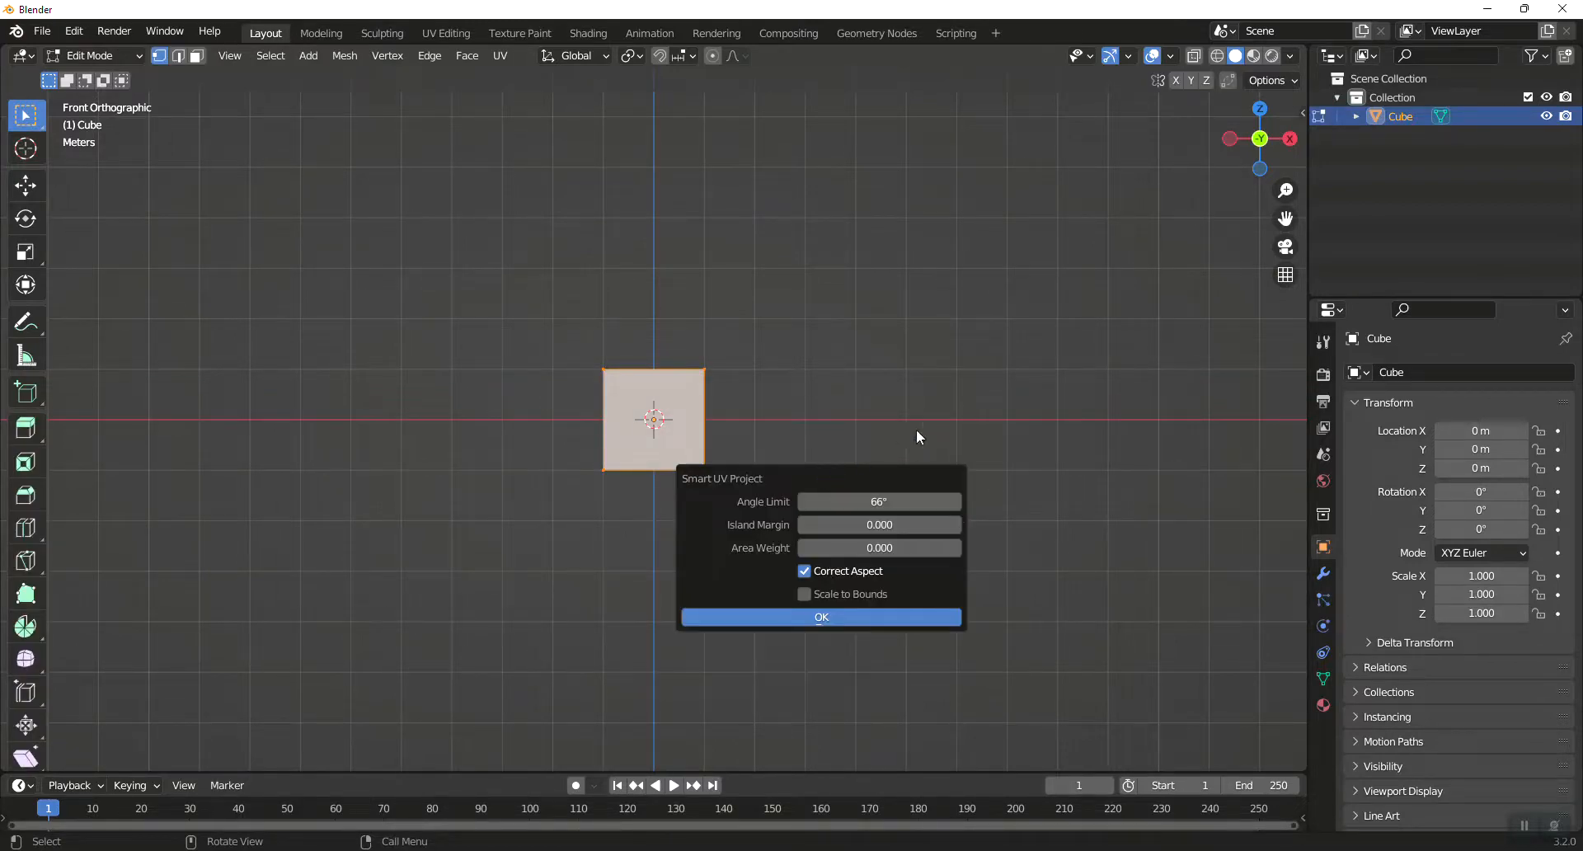
click(839, 617)
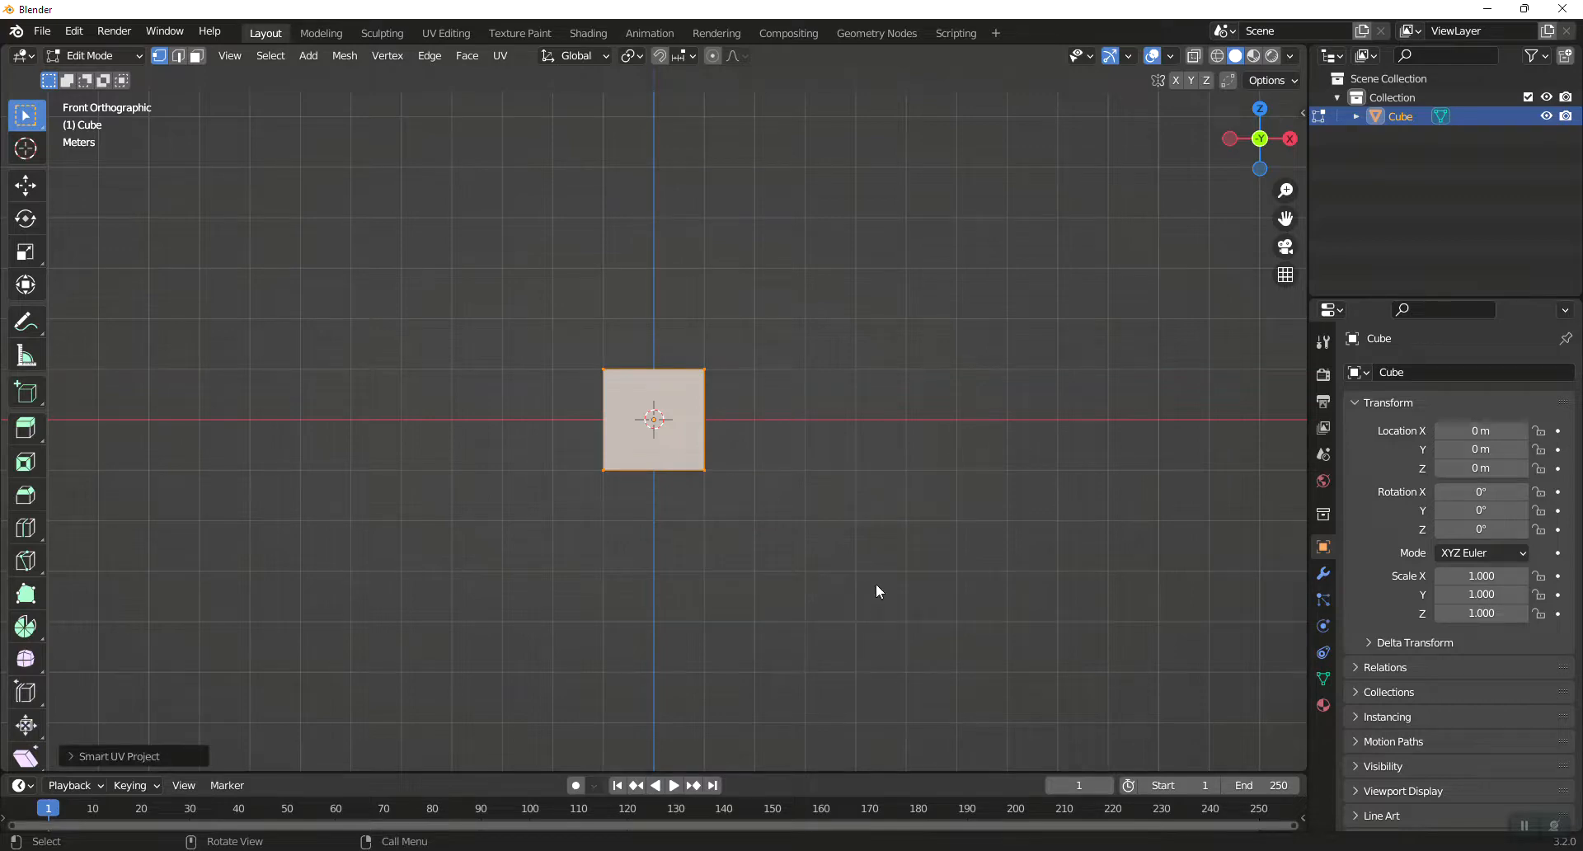
key(Tab)
Step: In the Shading workspace with rendered viewport shading, show the world nodes and connect an Environment Texture to the background color
click(594, 35)
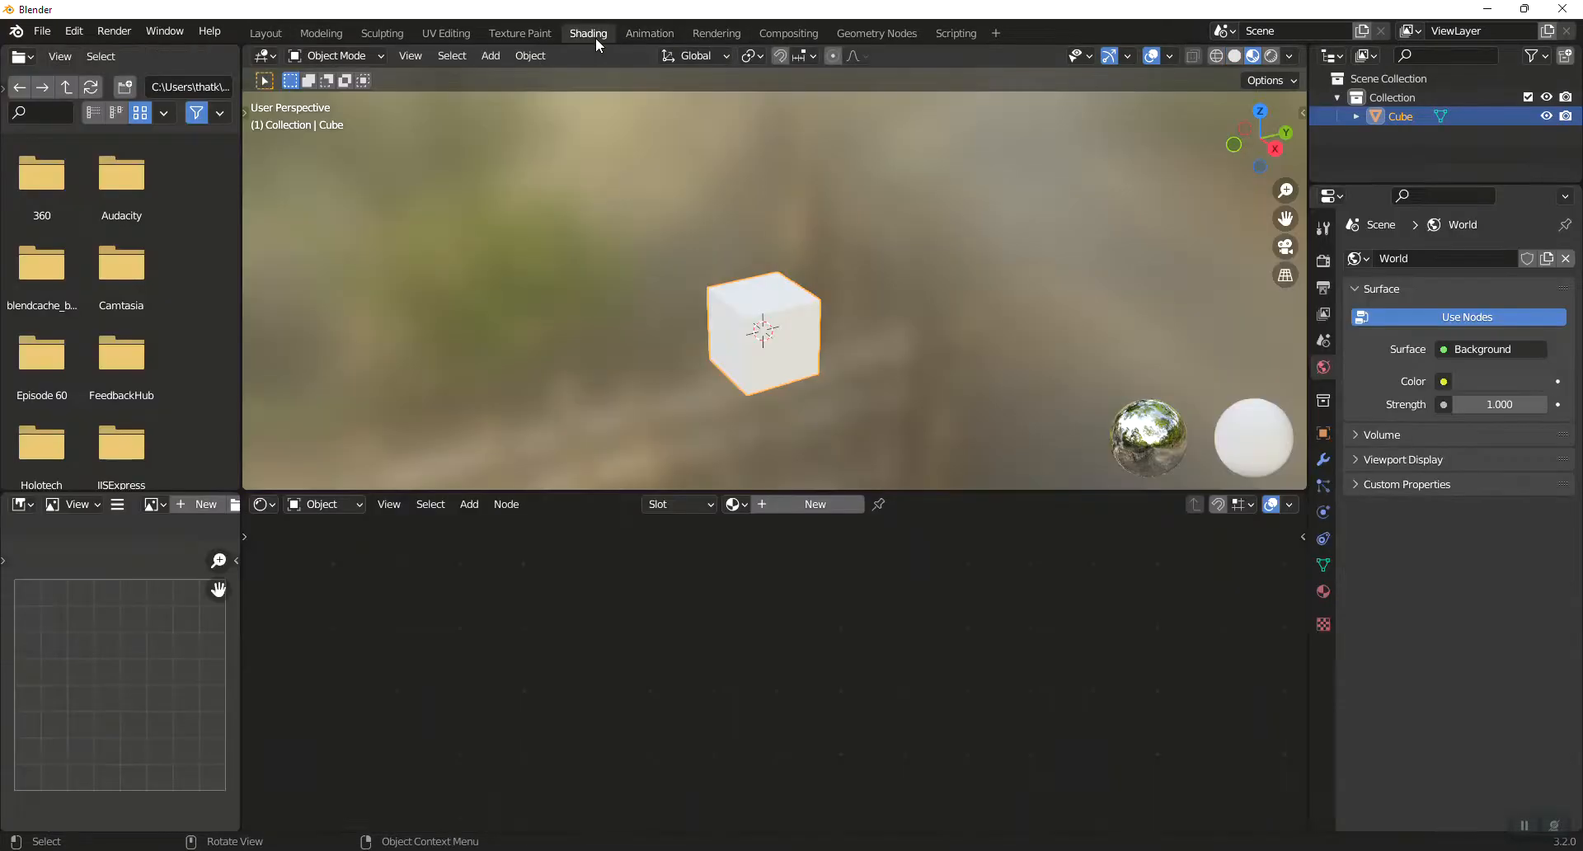
click(1271, 57)
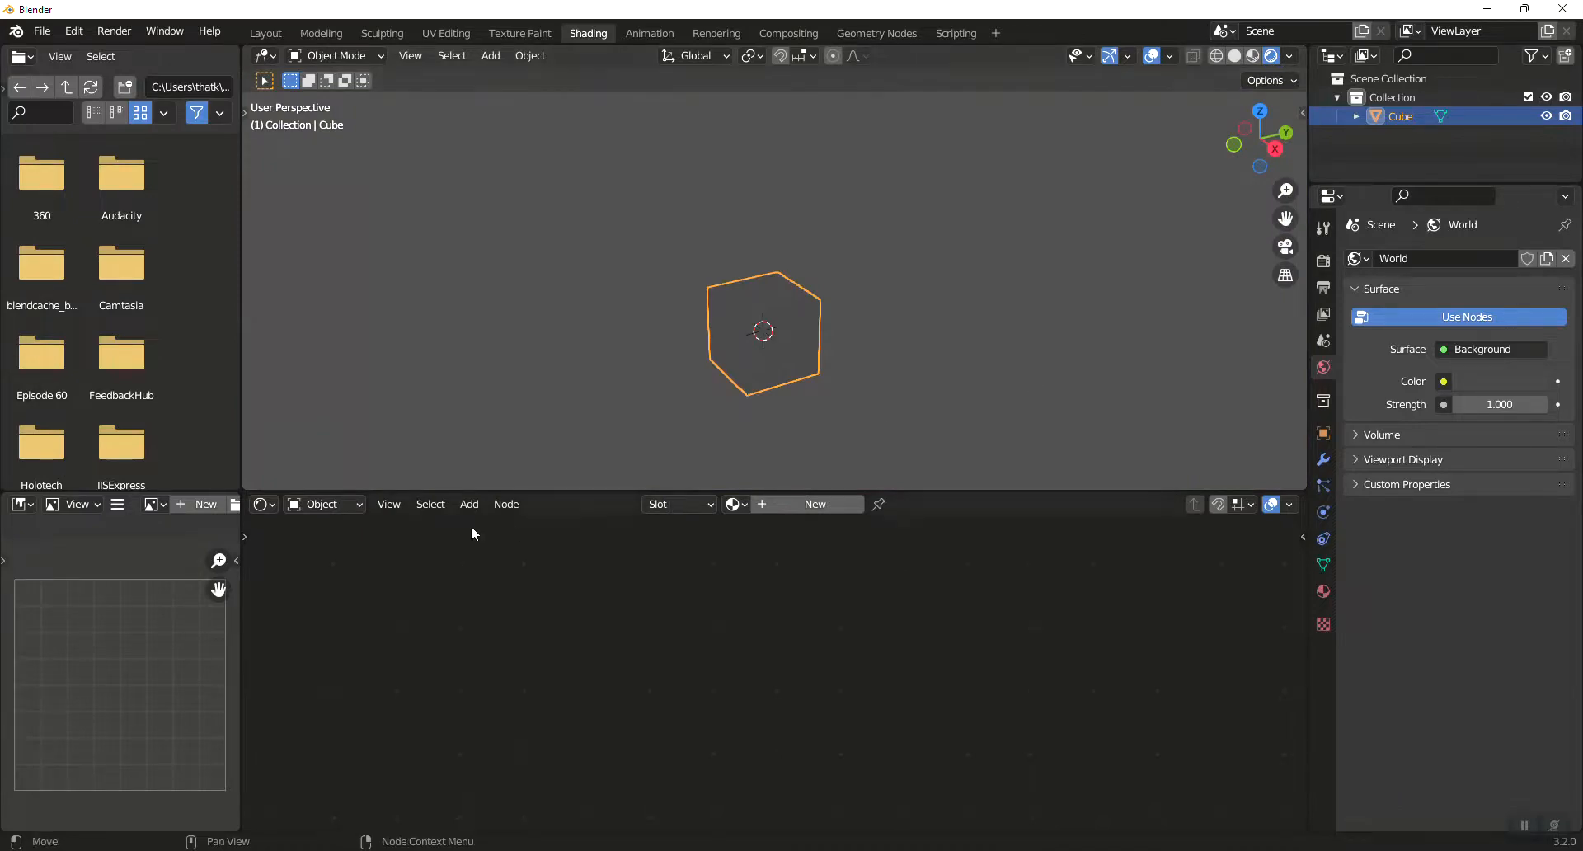
click(359, 511)
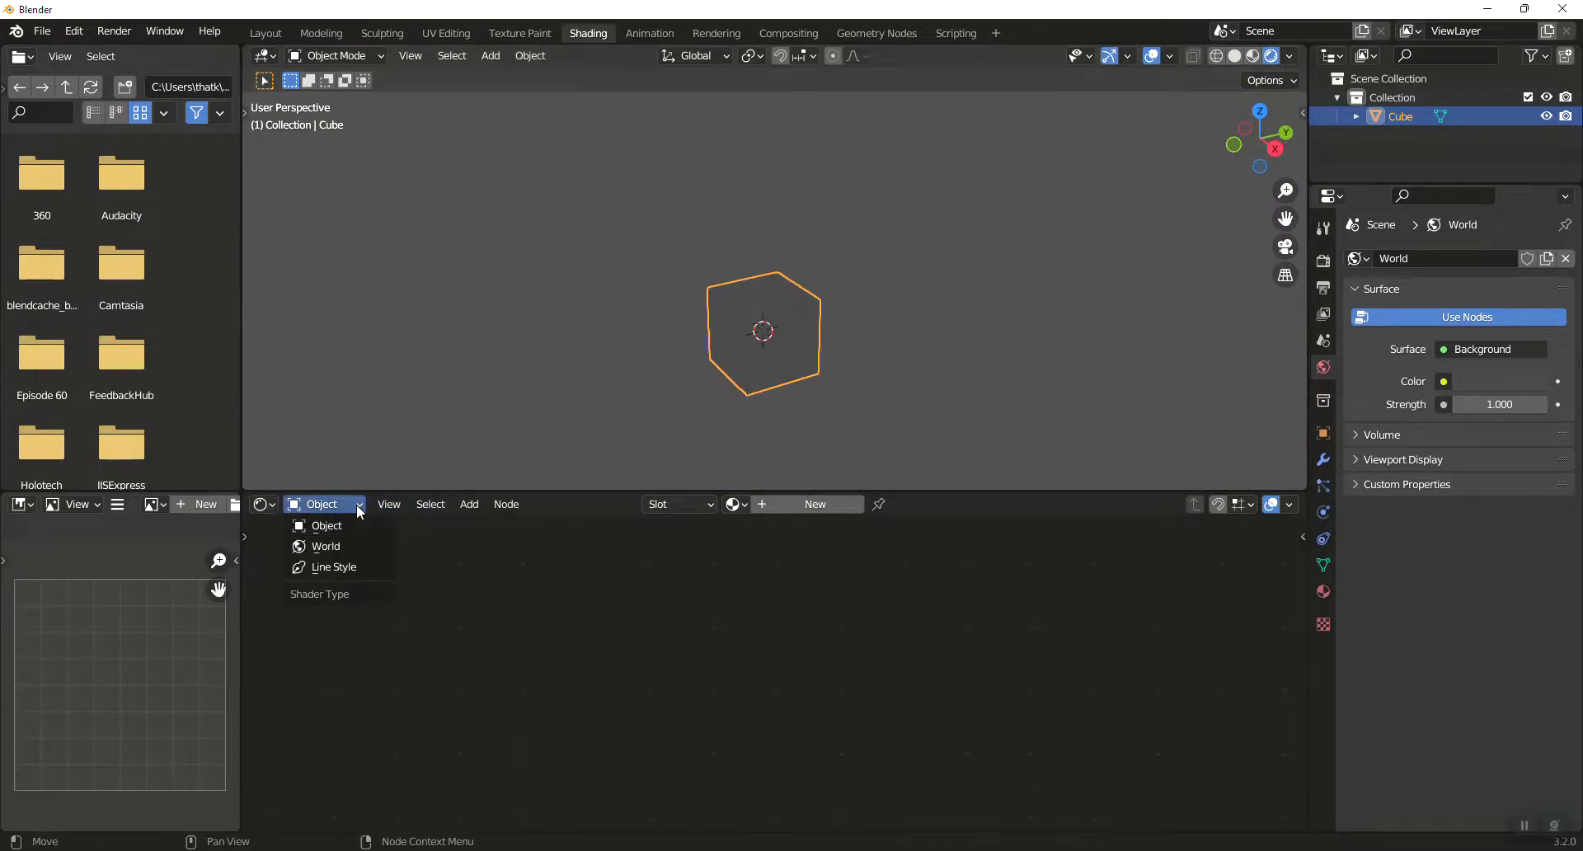
click(338, 547)
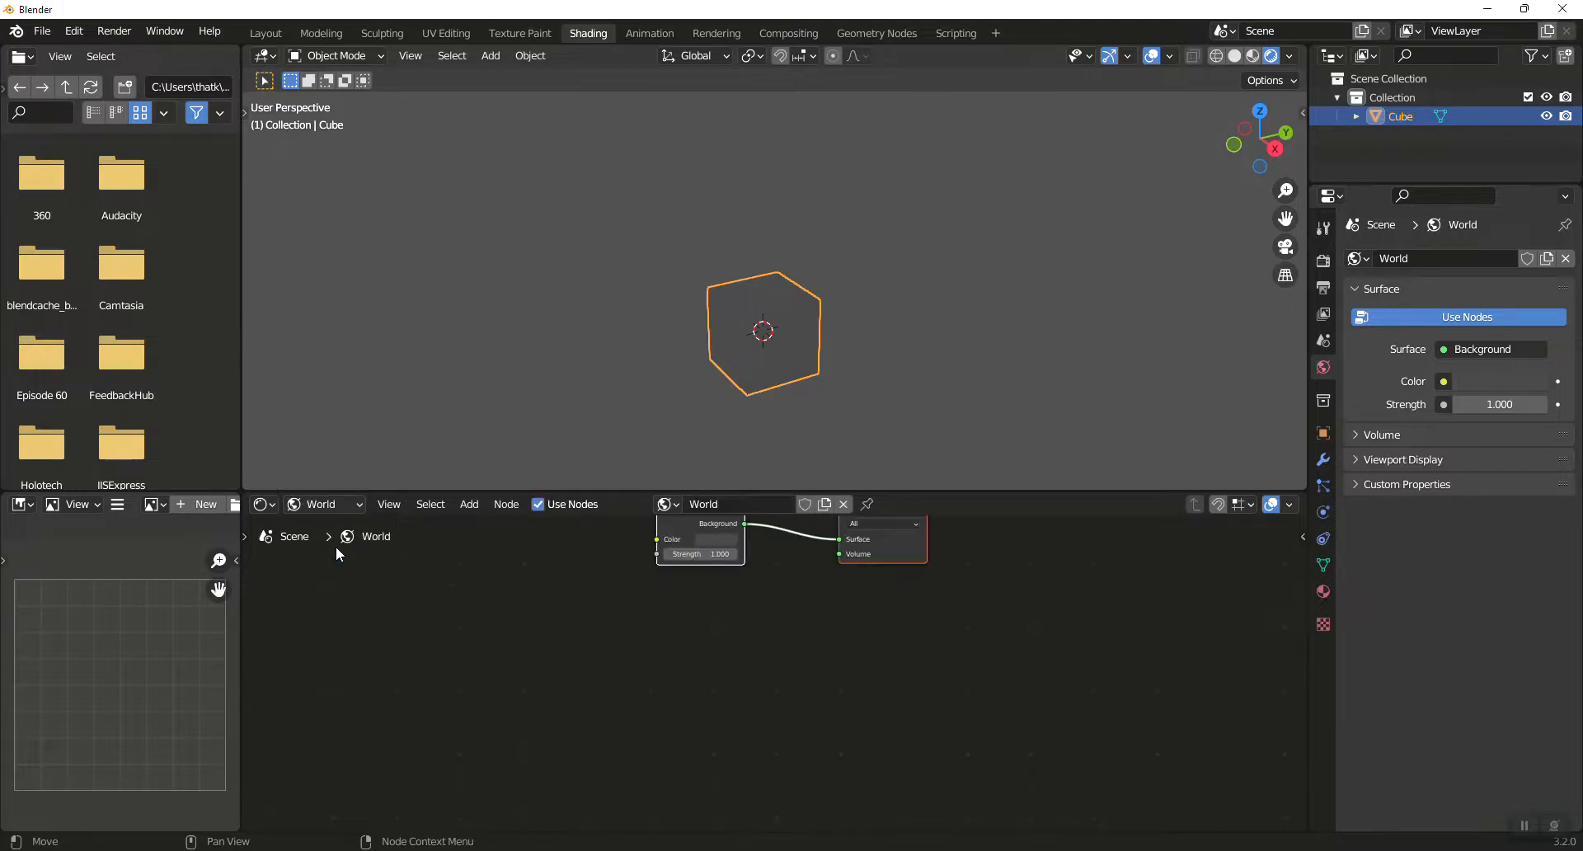
key(Home)
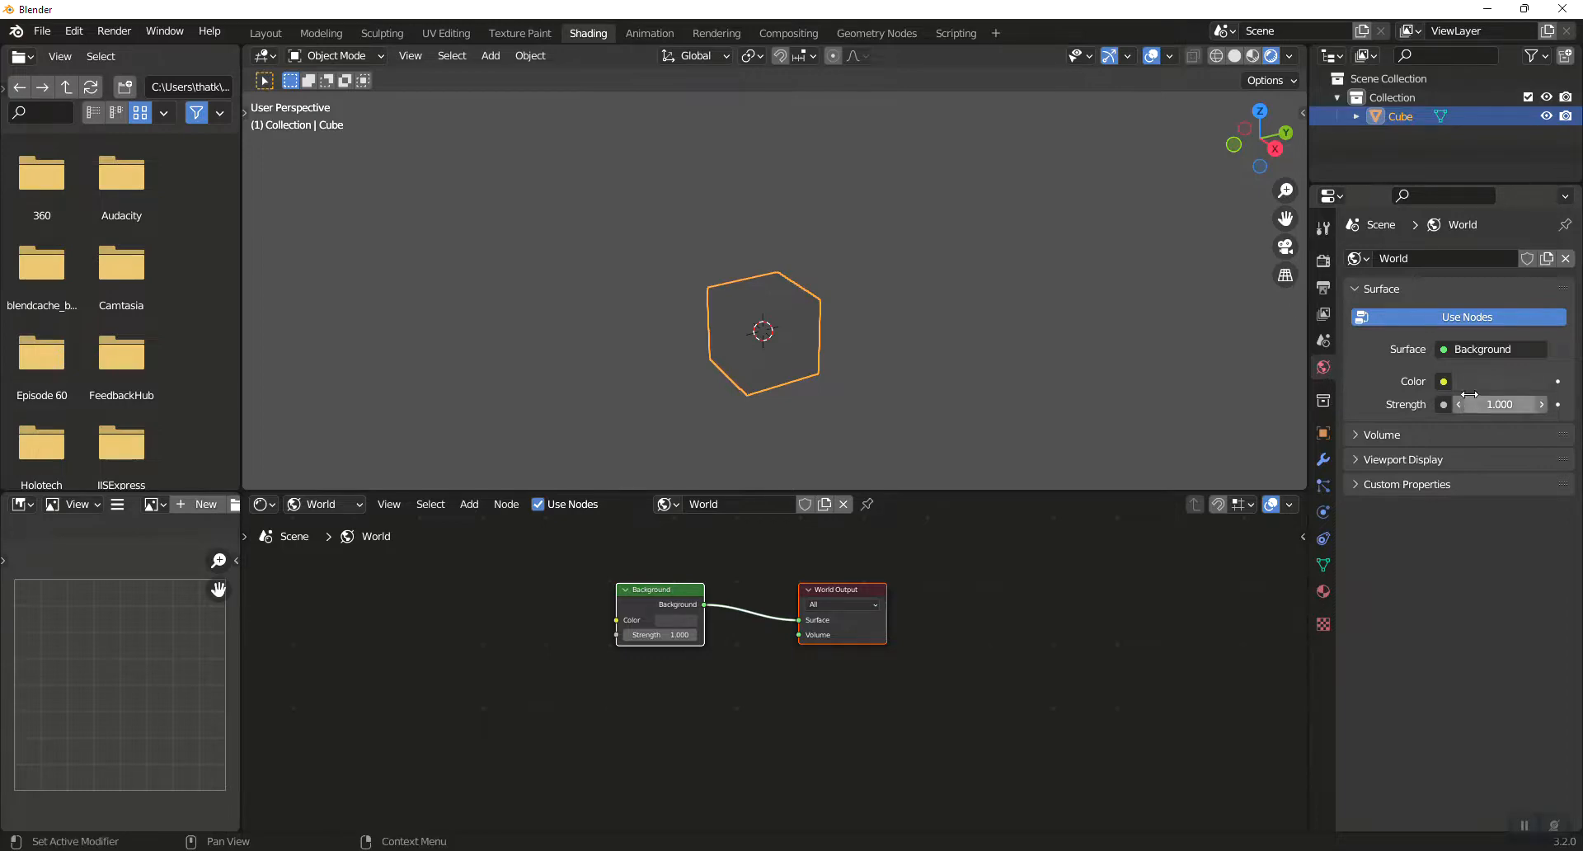
click(1443, 381)
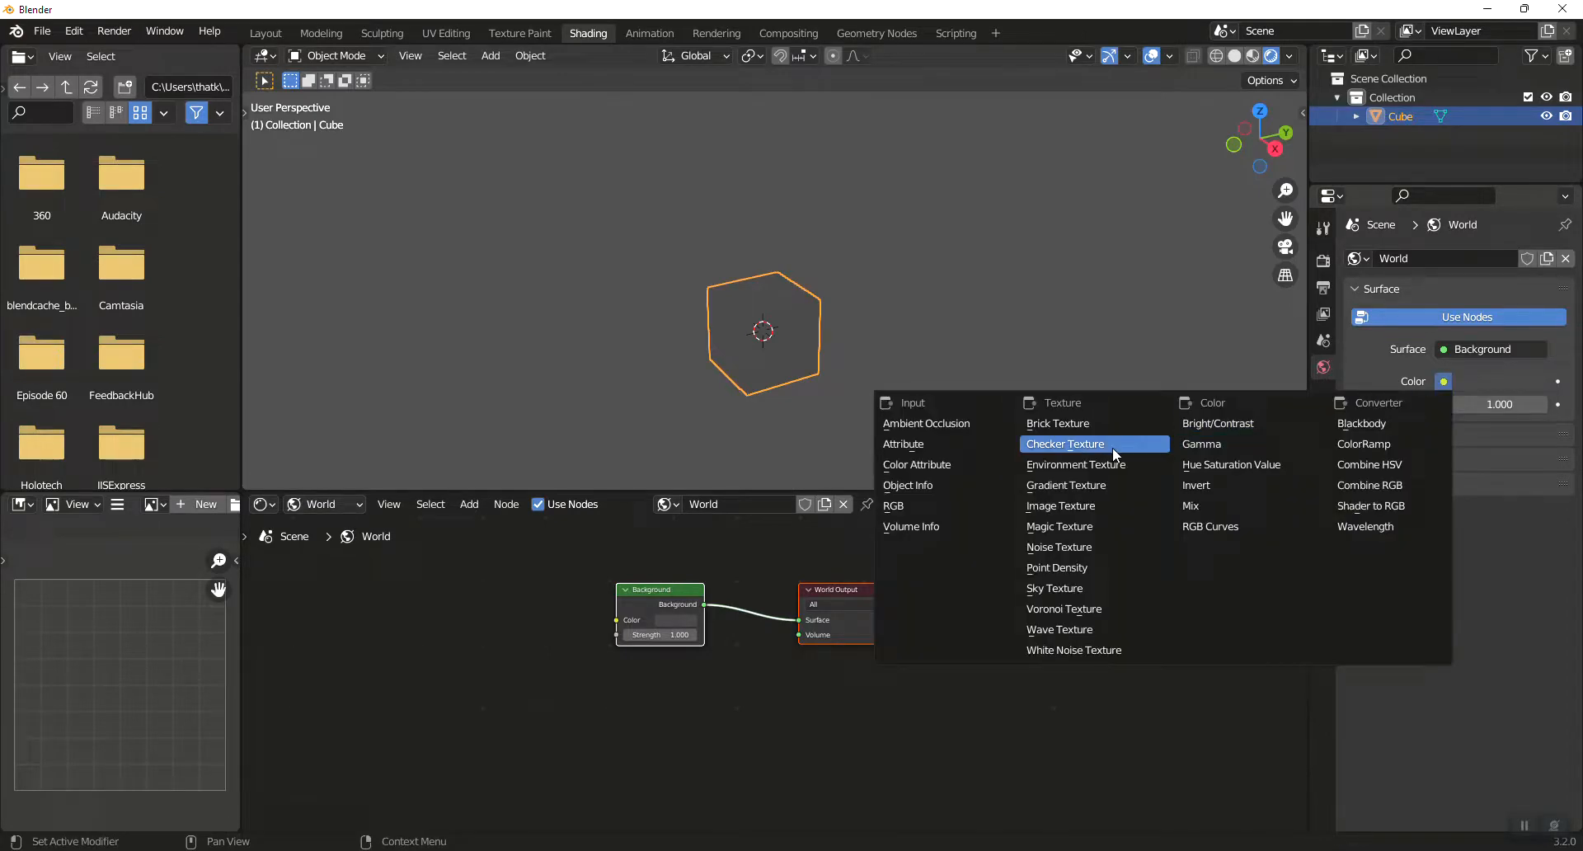
click(1072, 464)
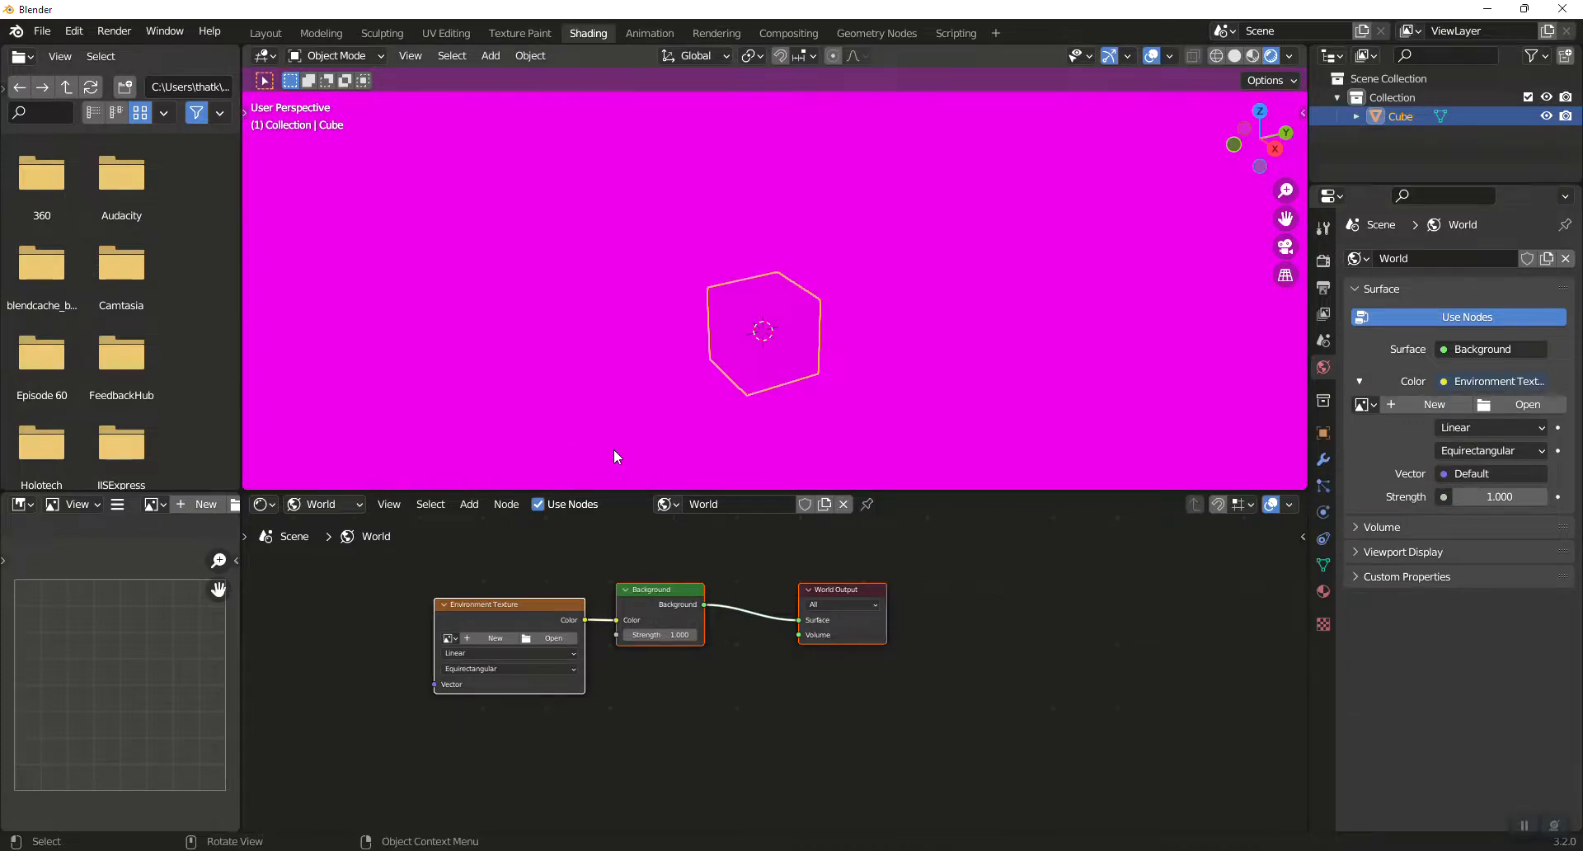
Step: Load sunset_jhbcentral_4k.exr from the Desktop into the Environment Texture, browsing the files as thumbnails
click(550, 640)
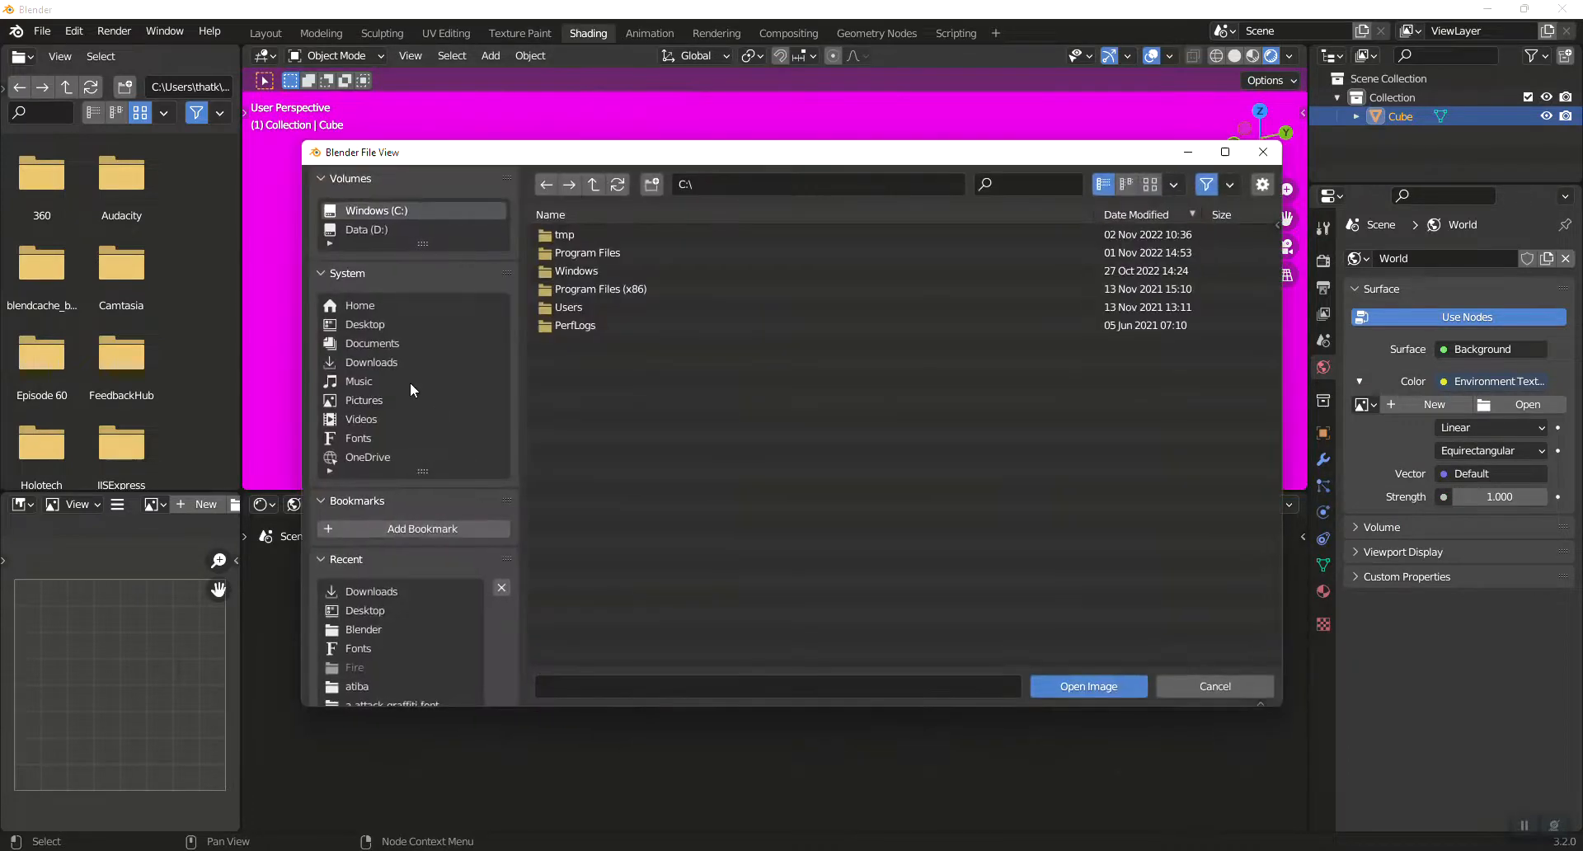
click(365, 325)
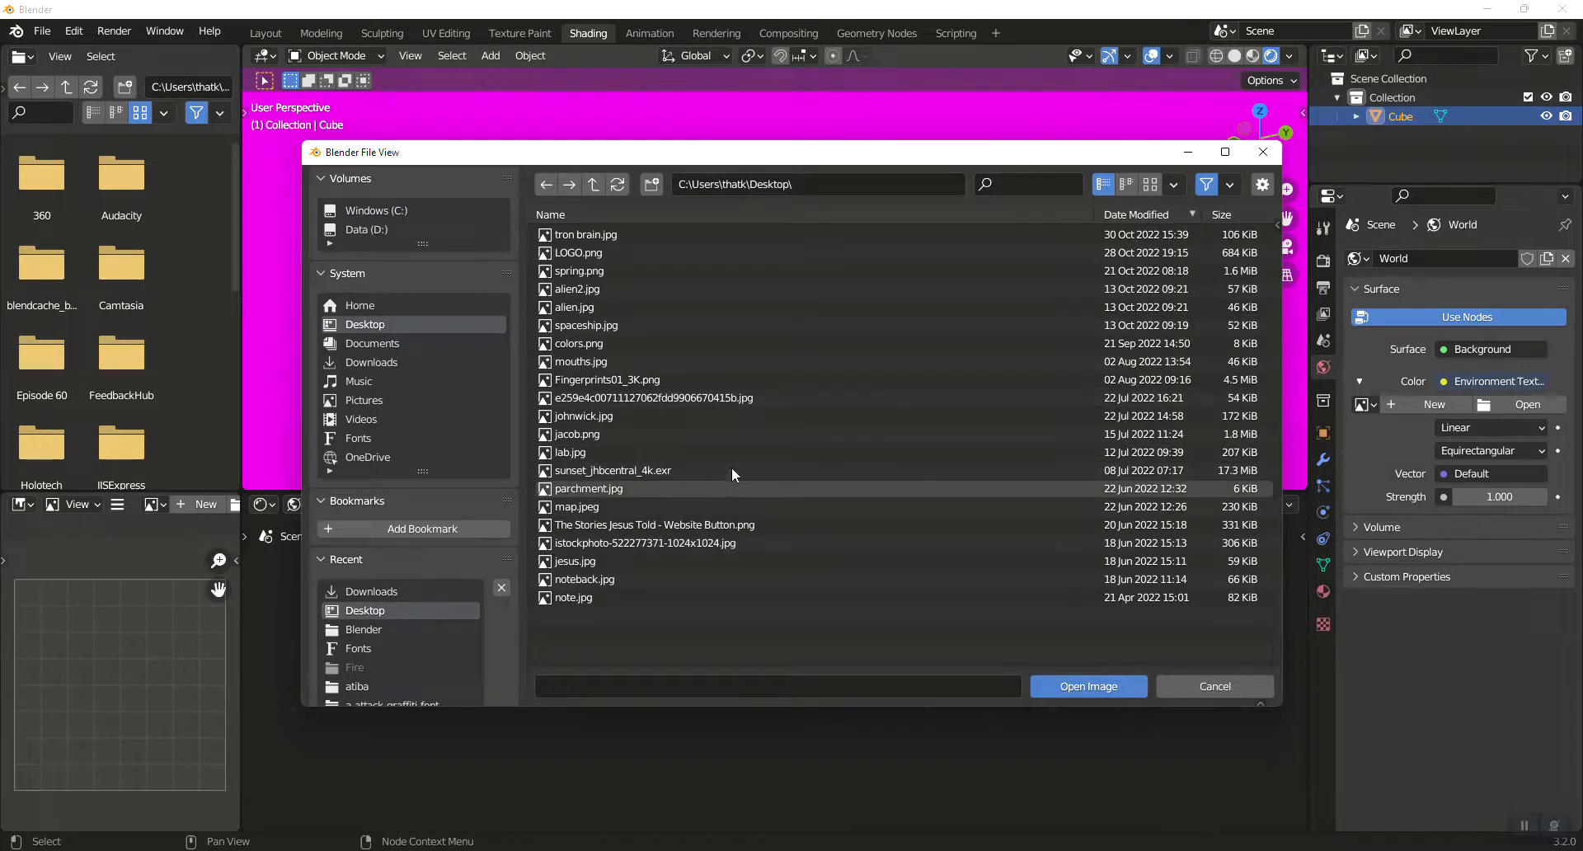
click(1150, 184)
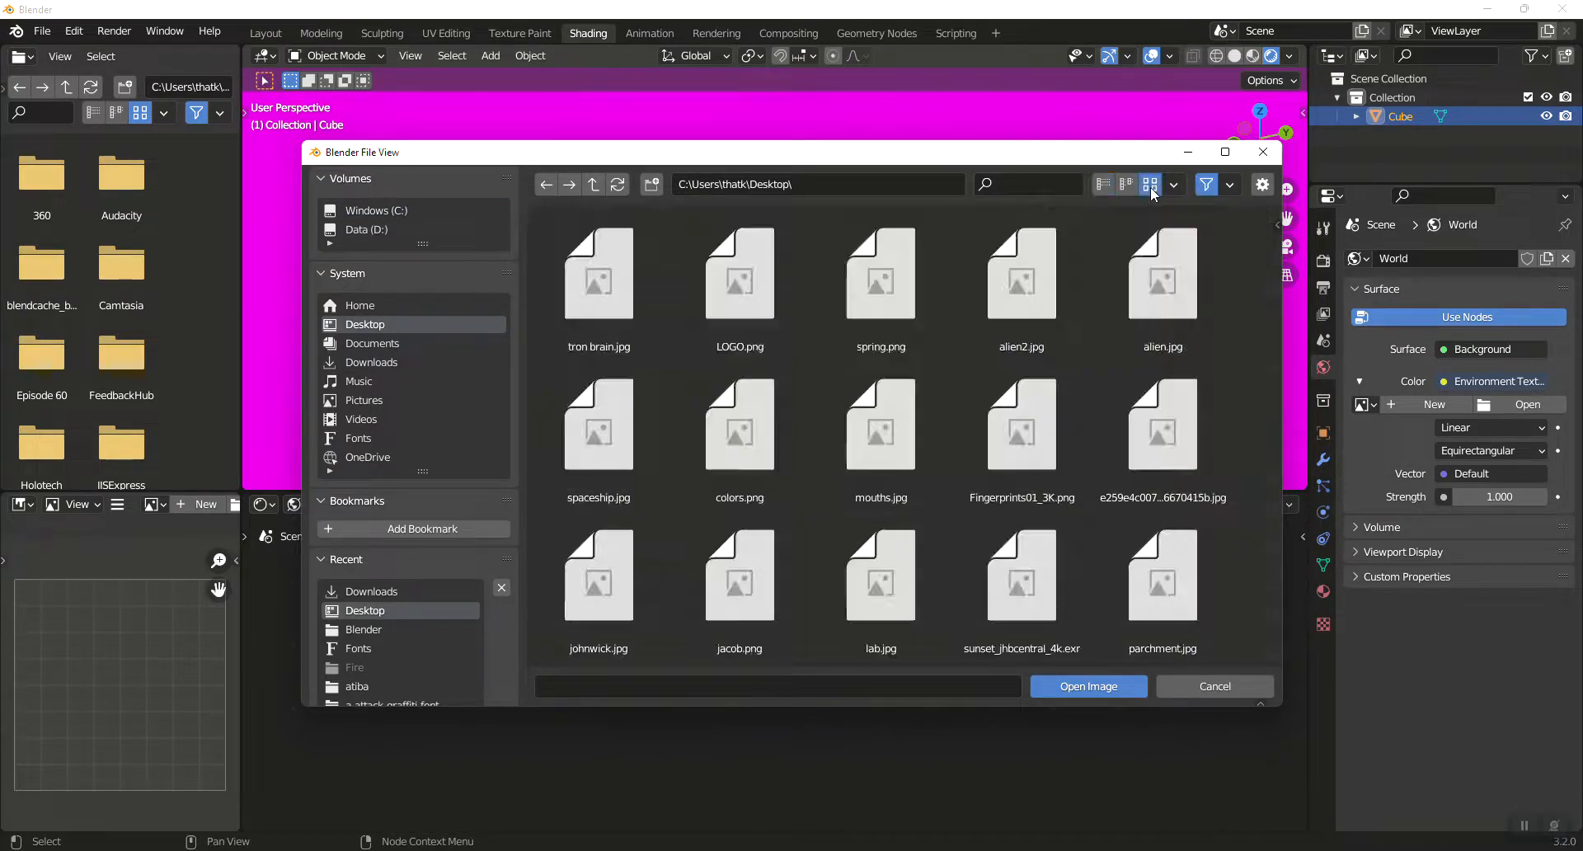
scroll(1004, 536, down, 1)
double_click(1004, 506)
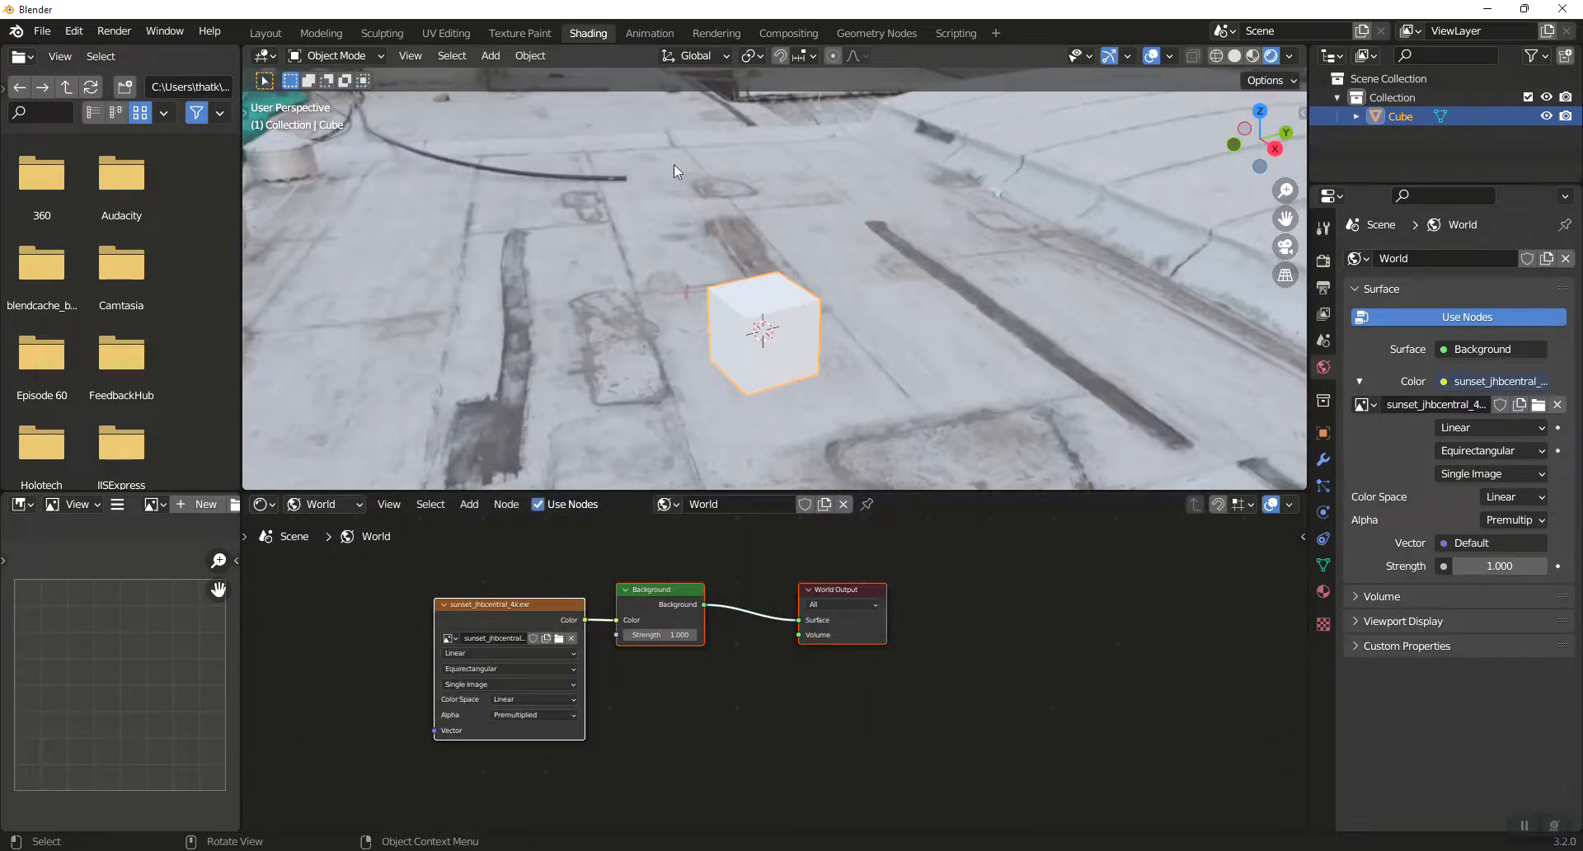
Step: Insert a Mix Shader node on the link between the Background and World Output nodes
middle_drag(744, 566, 760, 634)
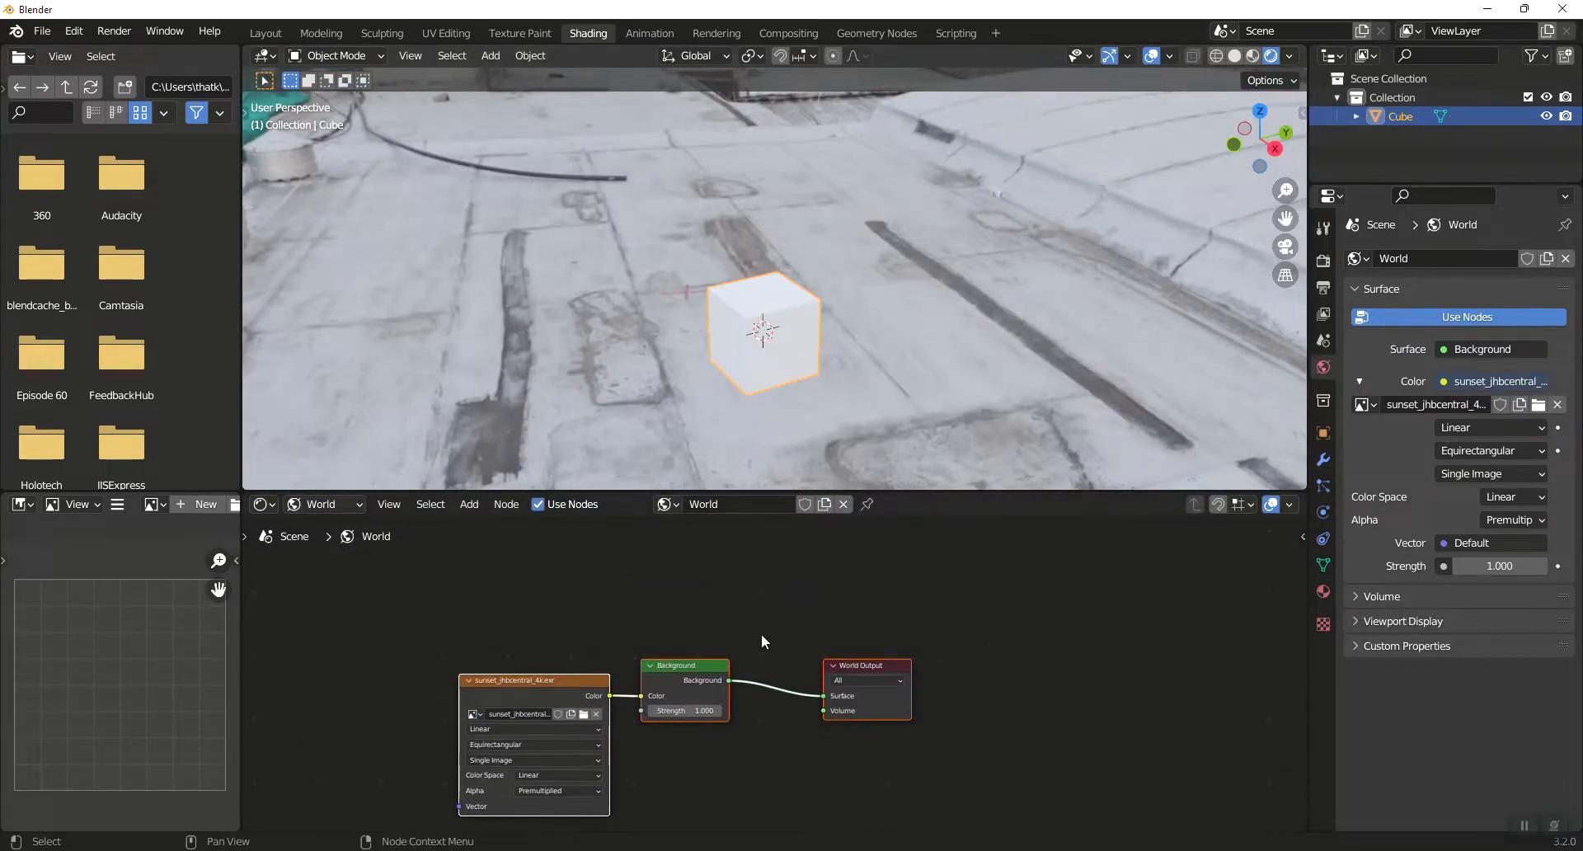
key(shift+a)
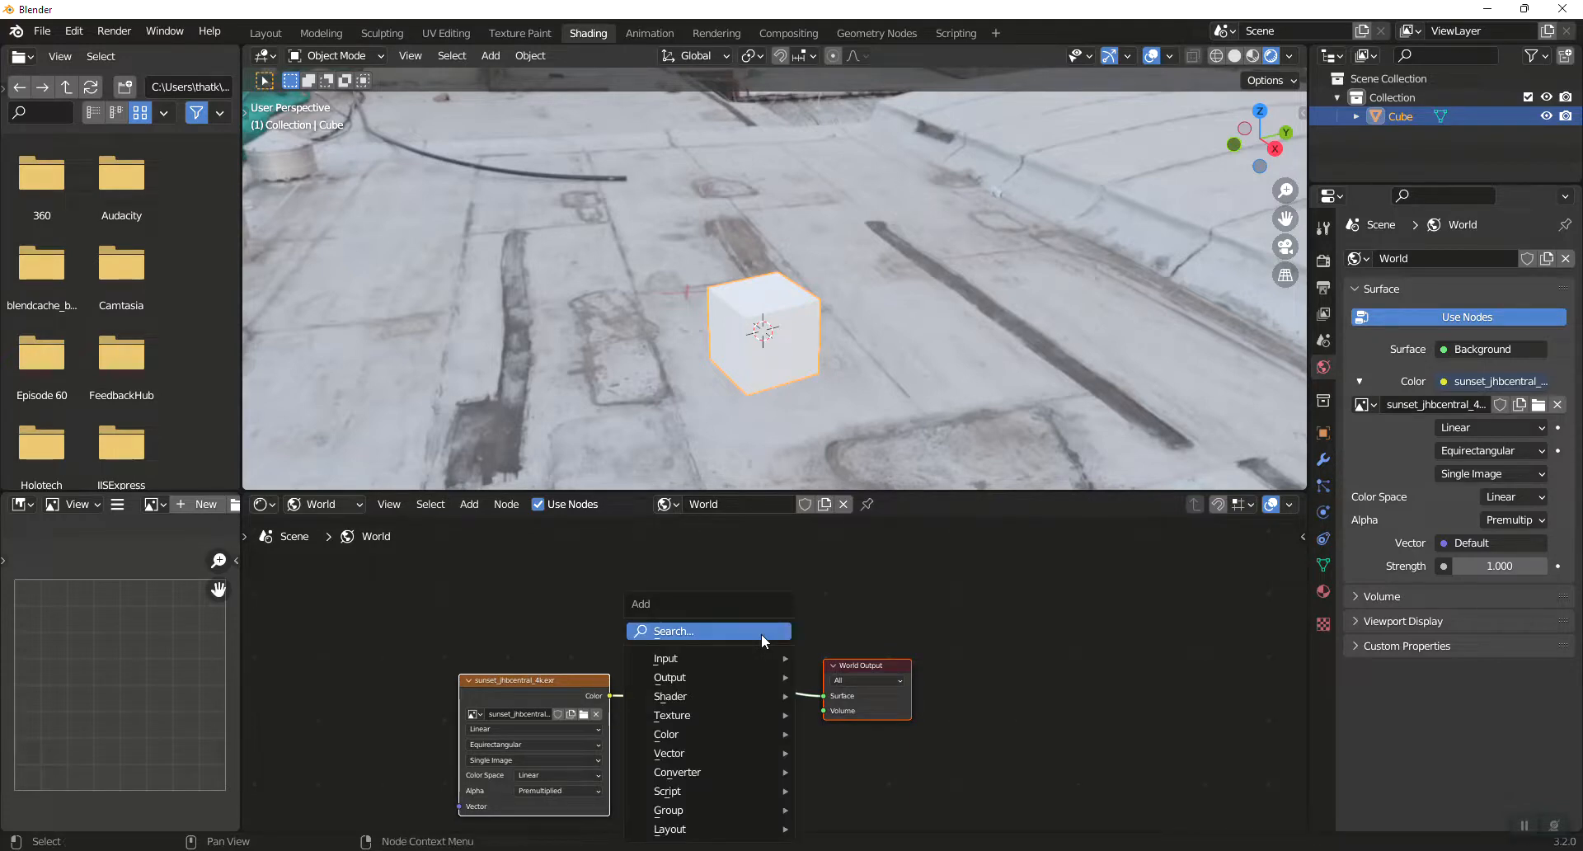
click(760, 633)
text(M)
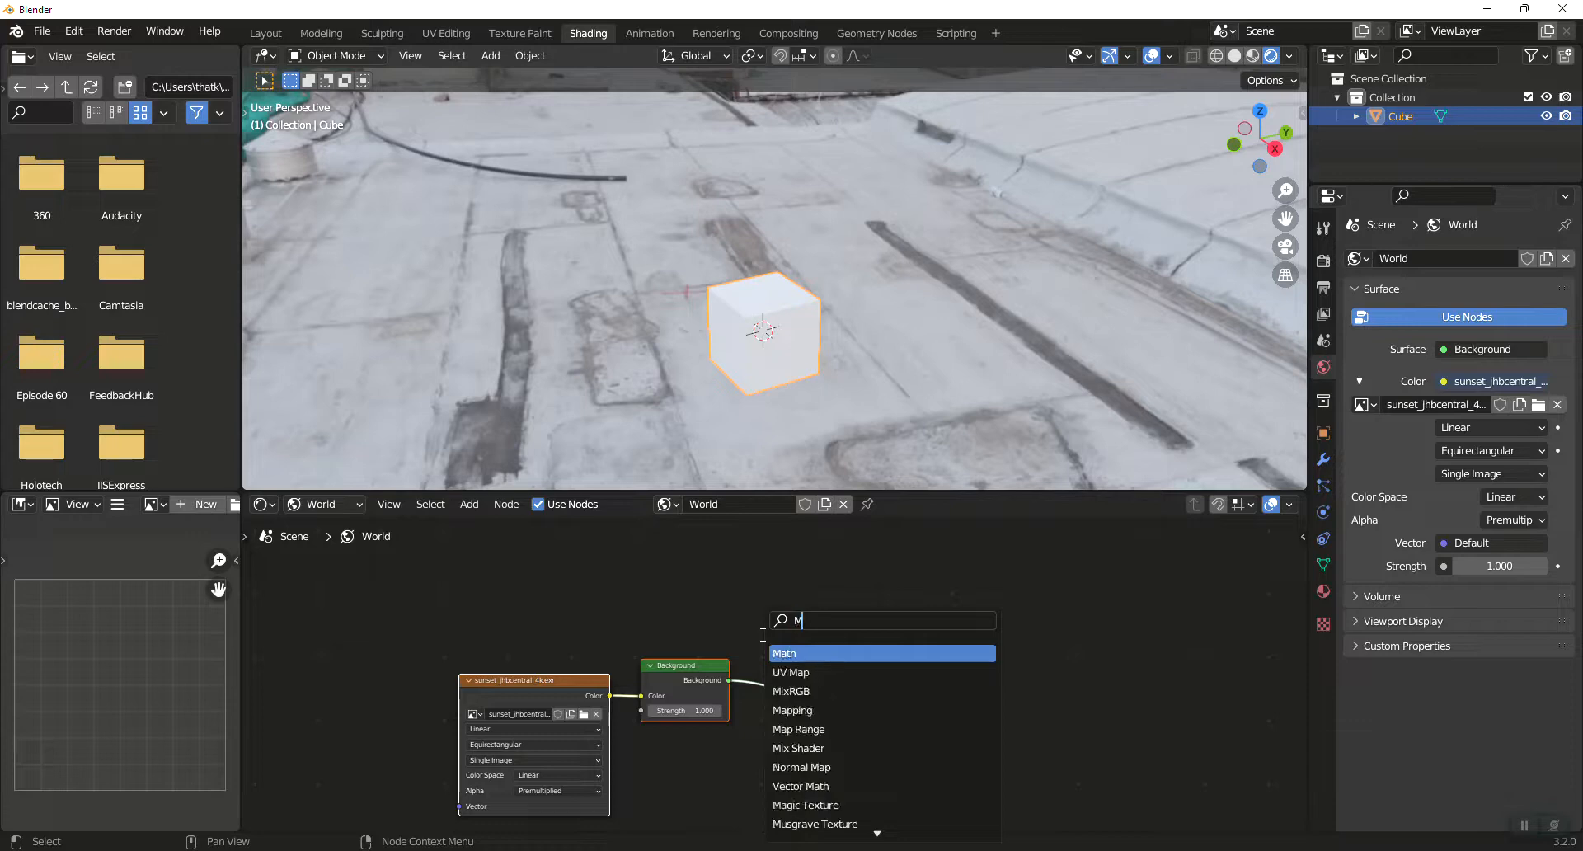
text(IX)
key(Down)
key(Return)
click(830, 659)
Step: Add a Light Path node and connect its Is Camera Ray output to the Mix Shader's Fac input
key(shift+a)
click(716, 575)
text(LIGH)
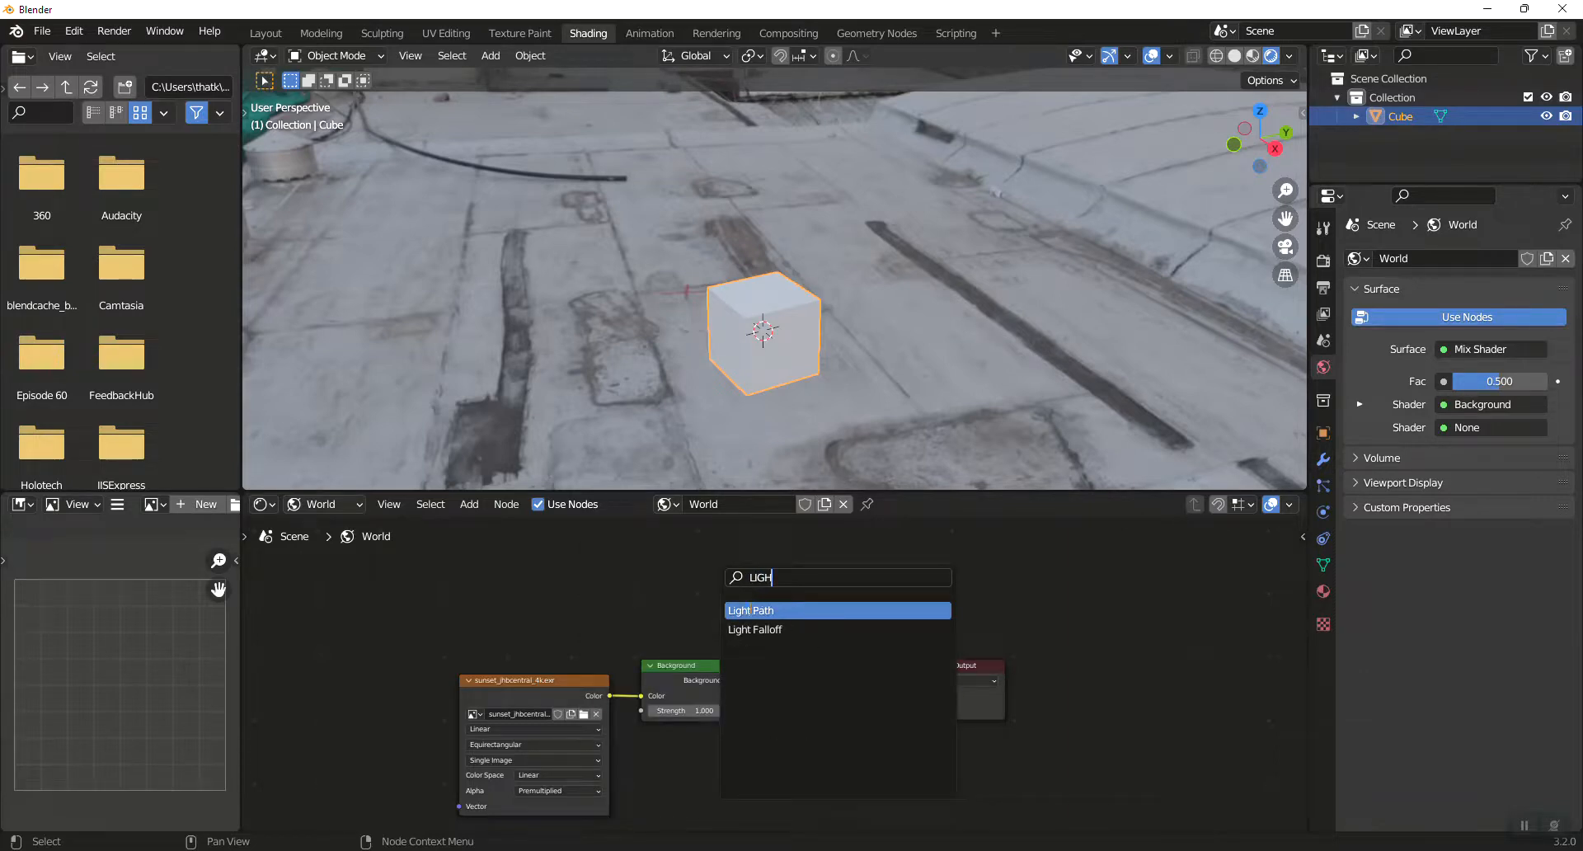
key(Return)
click(702, 549)
drag(758, 533, 779, 666)
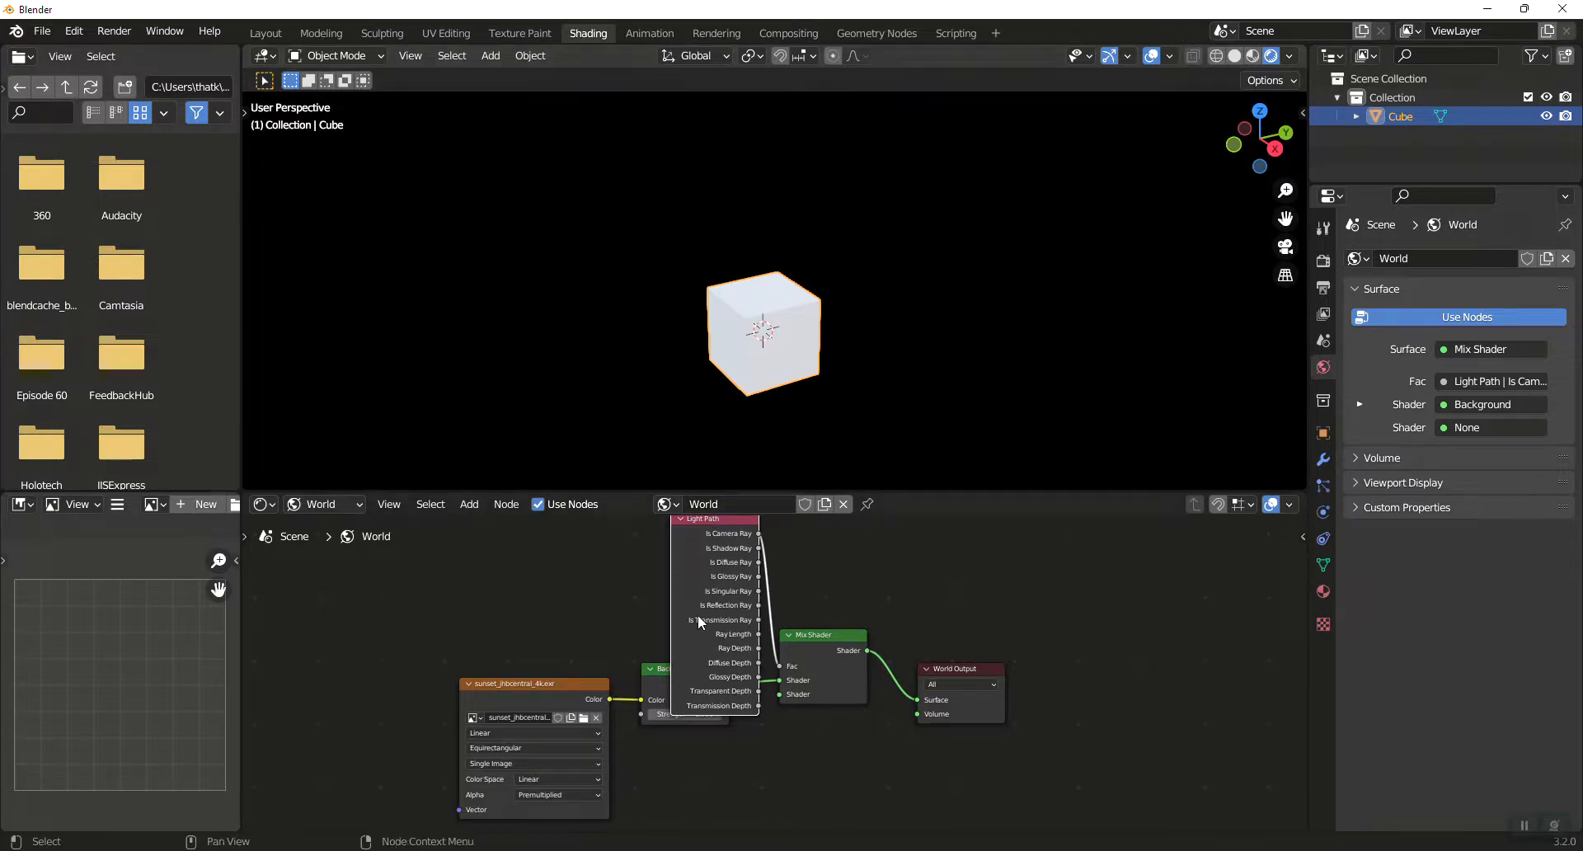
Step: Move the Background node below the Light Path node and set its strength to 0.5
click(649, 670)
drag(670, 673, 698, 816)
click(683, 804)
scroll(788, 736, down, 3)
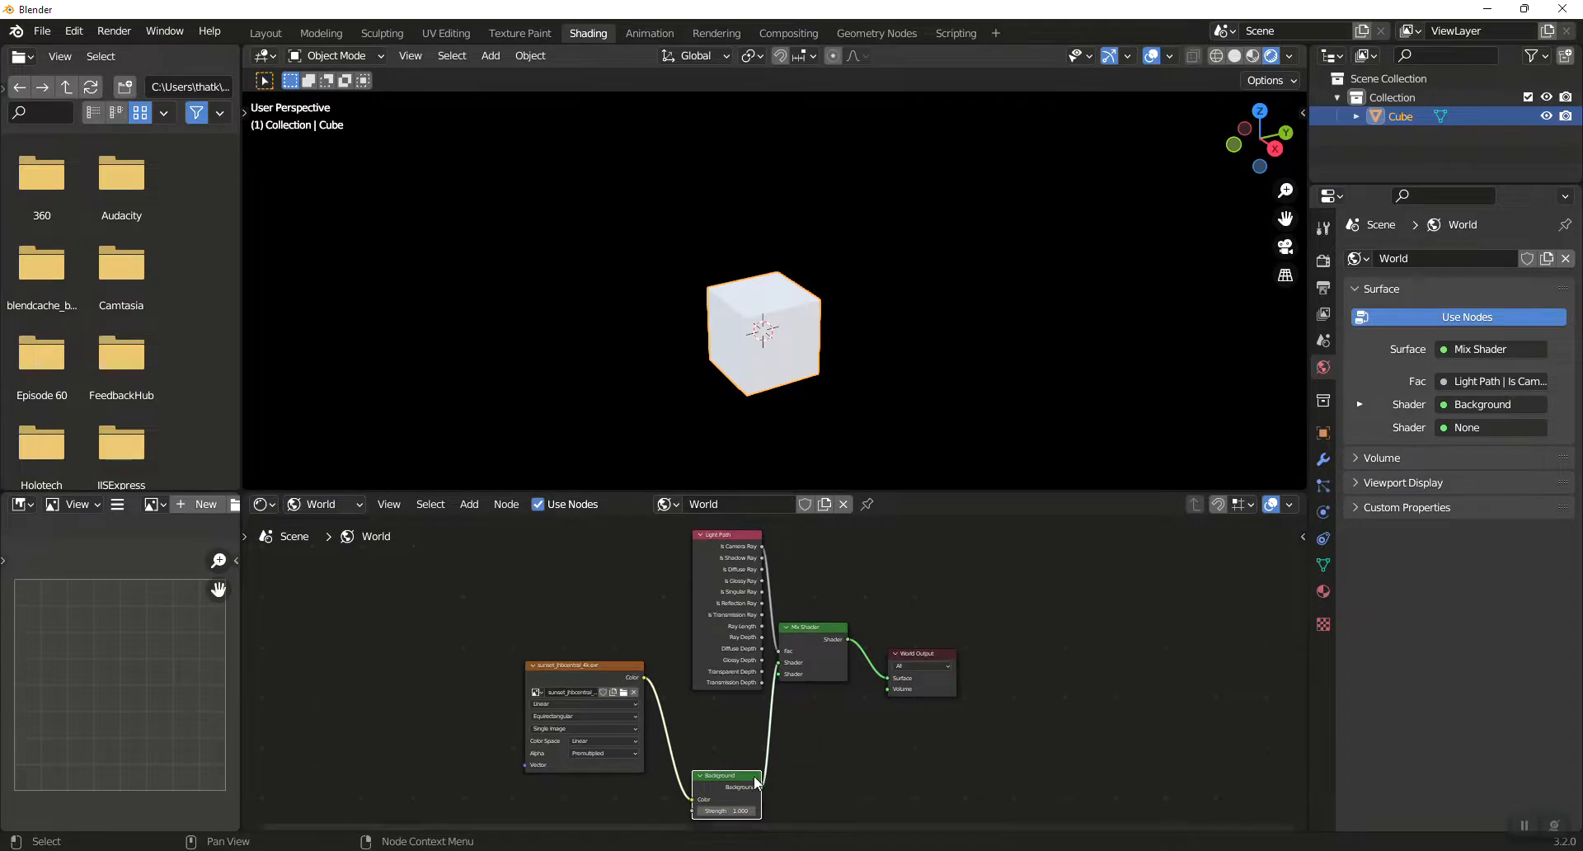
click(739, 810)
text(.5)
key(Return)
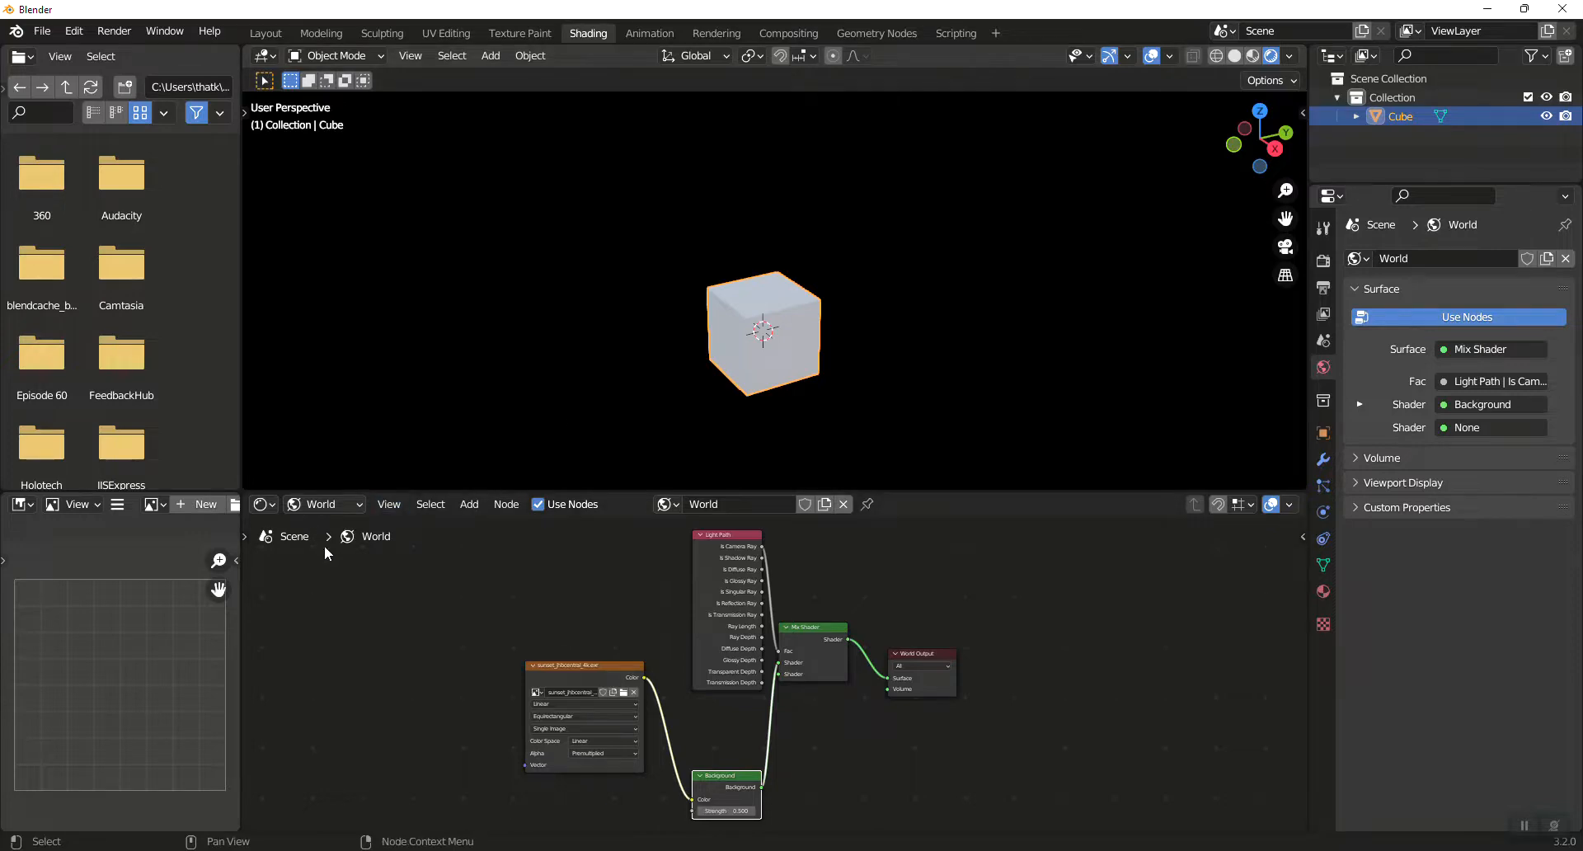
Step: Switch the shader editor from world to object shading and create a new material for the cube
click(330, 504)
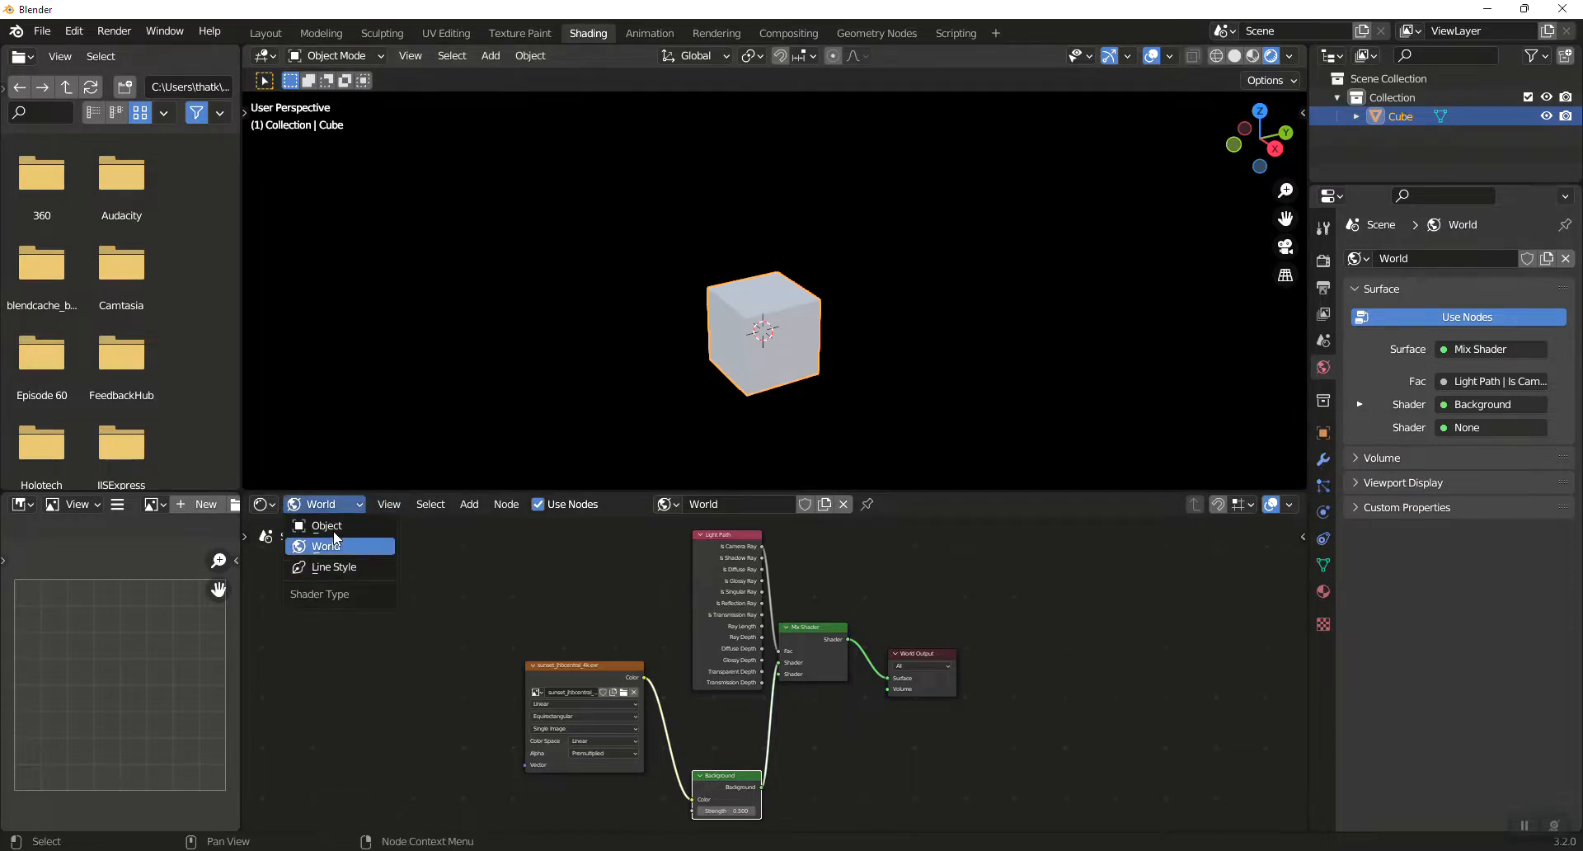
click(328, 526)
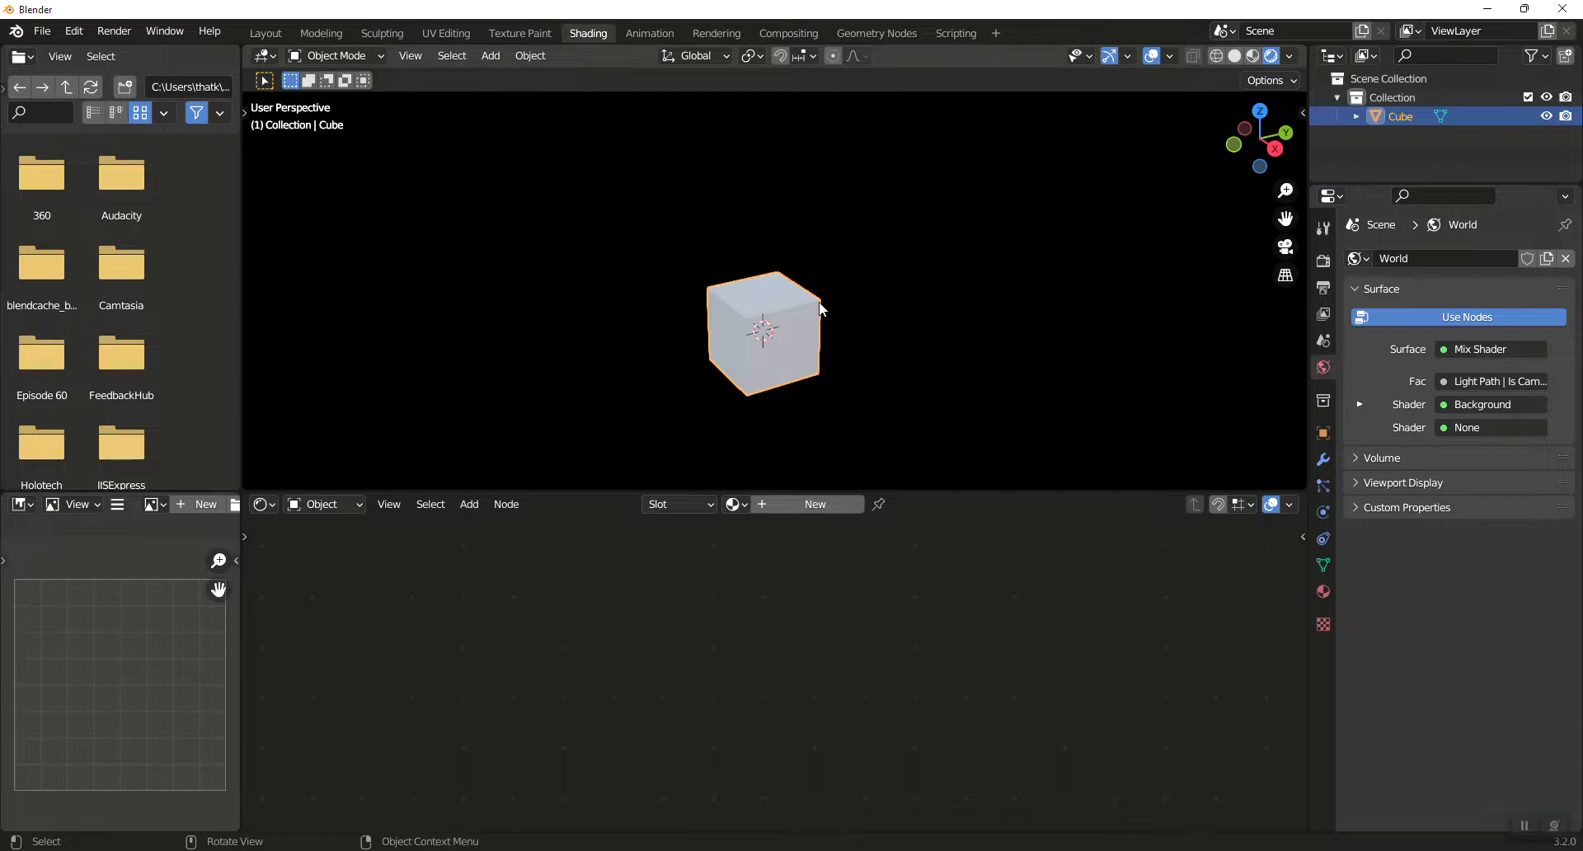
click(795, 501)
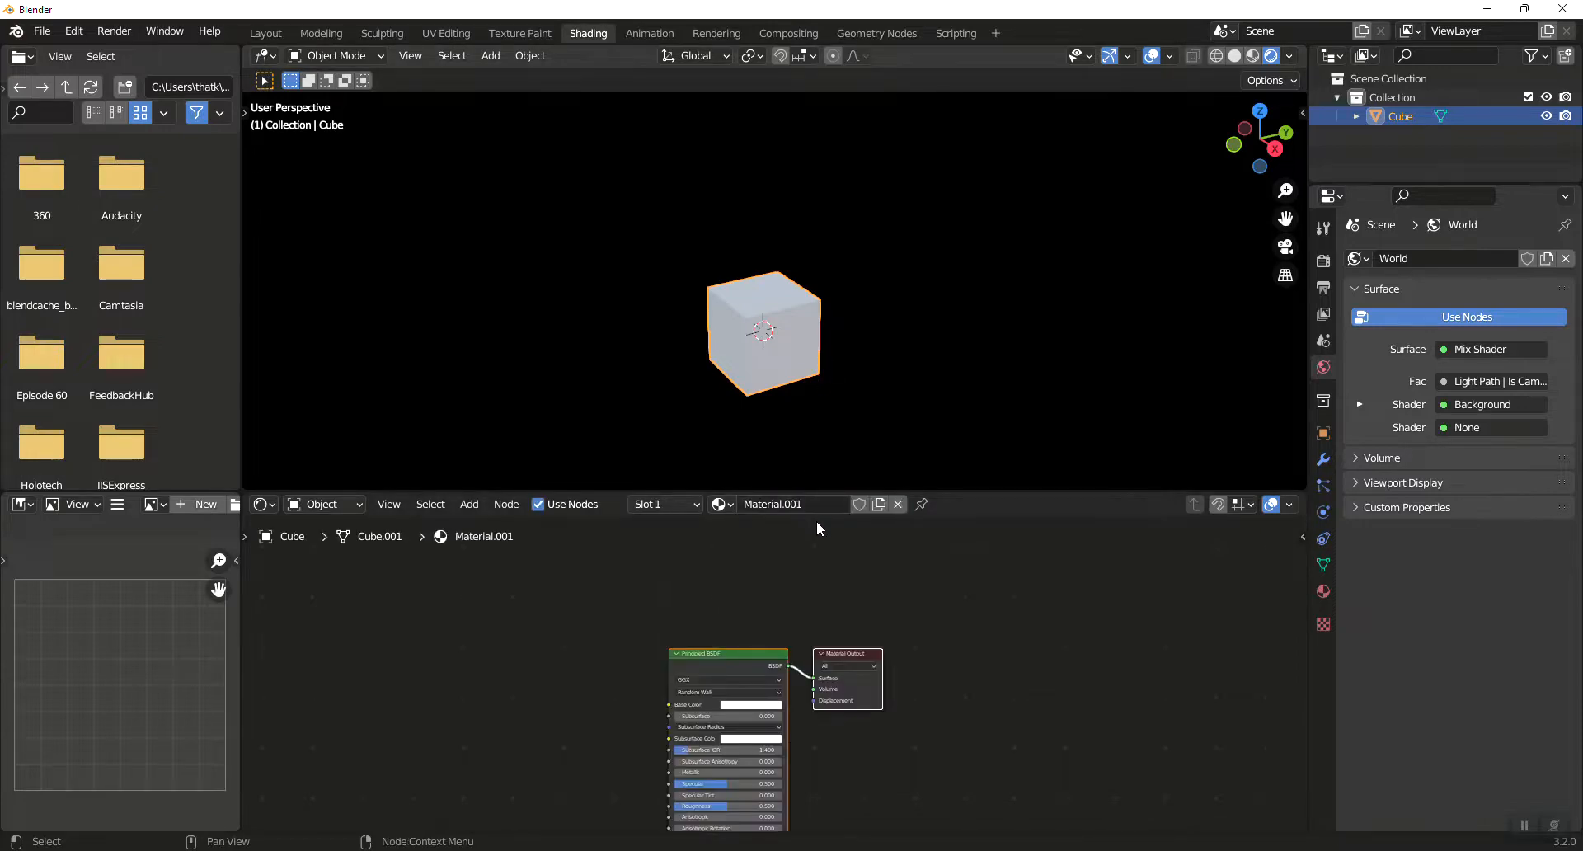
Step: Add an Image Texture node beside the Principled BSDF in the cube's material
key(shift+a)
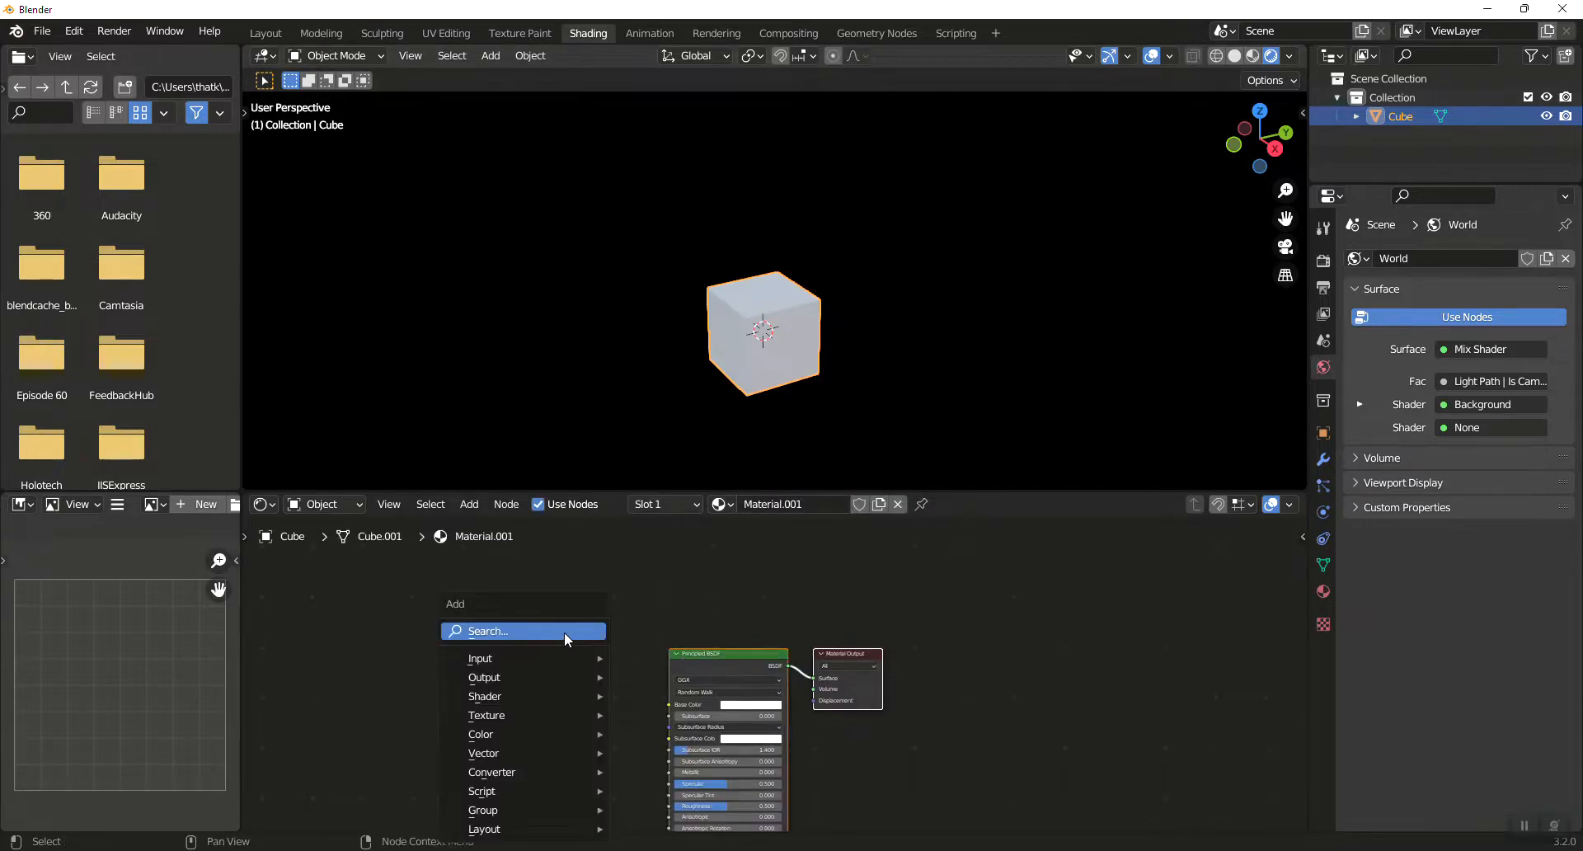
click(564, 631)
text(IMA)
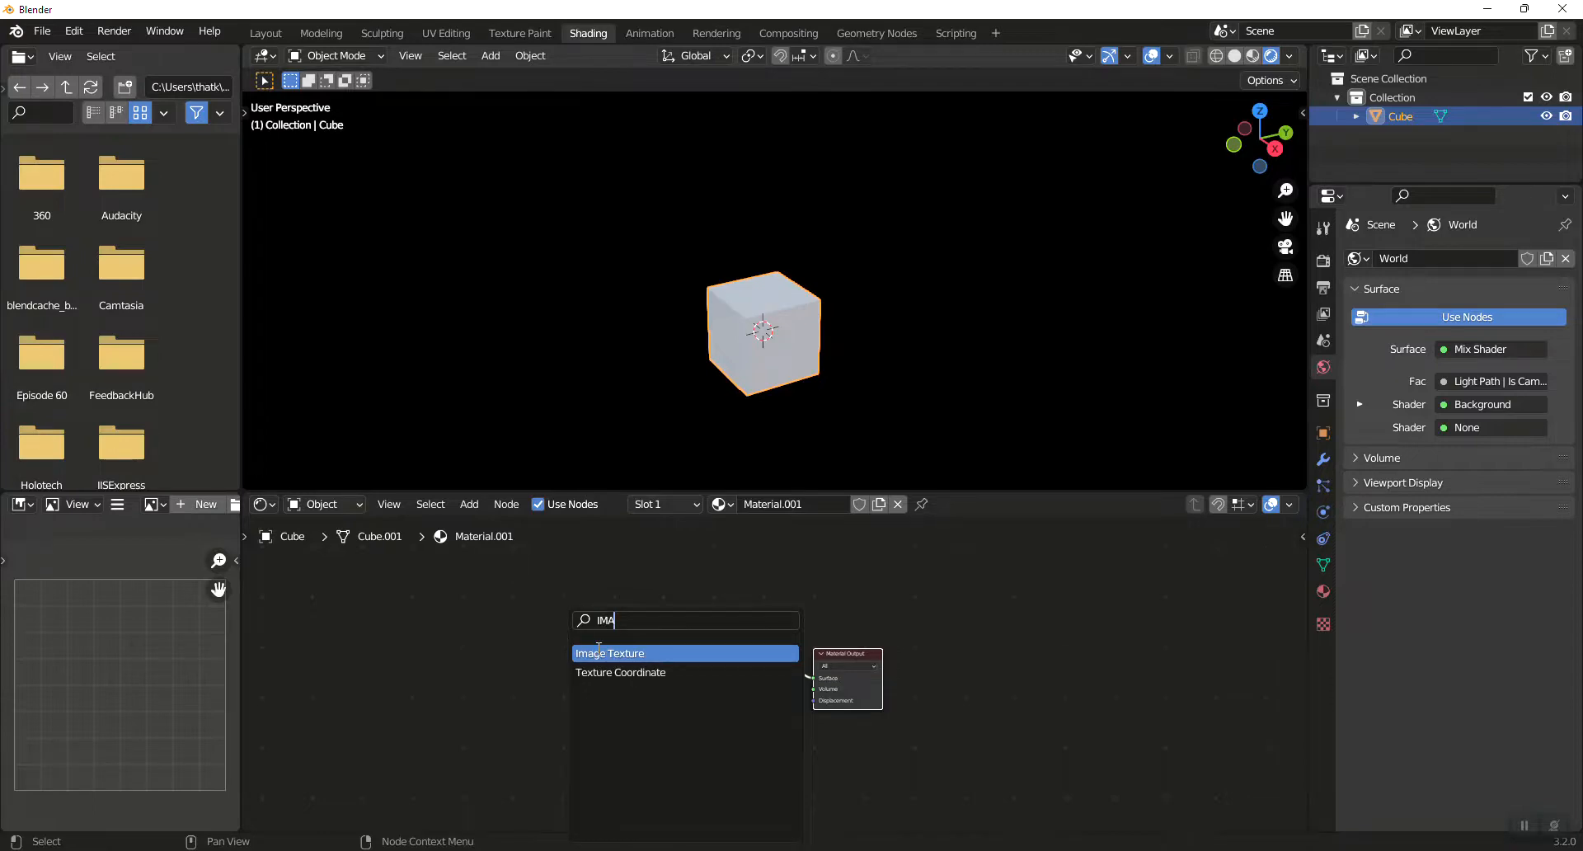
click(598, 652)
click(563, 746)
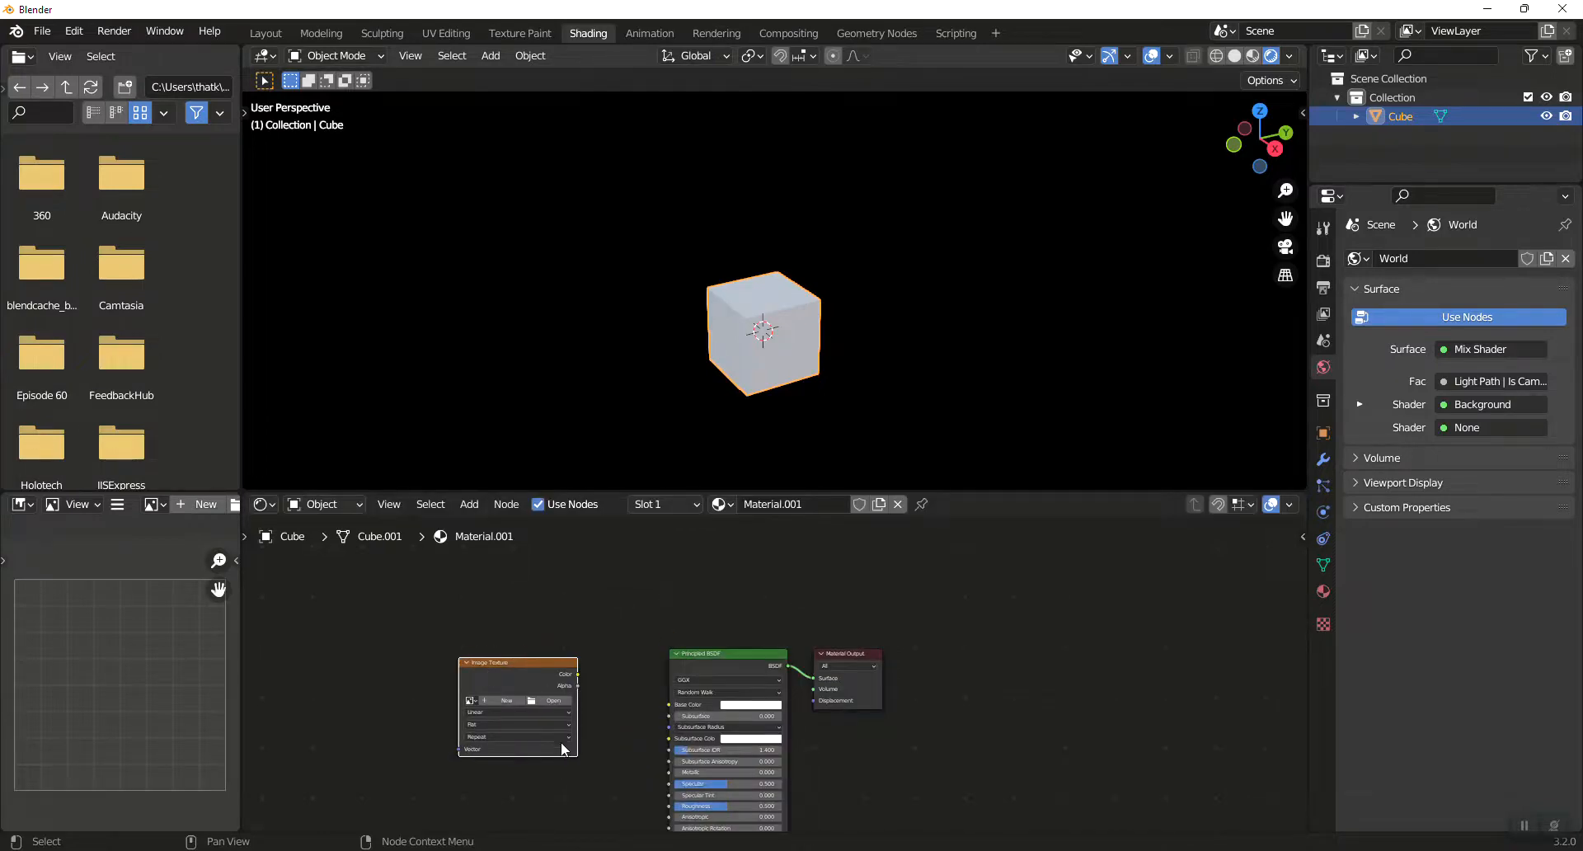
click(557, 701)
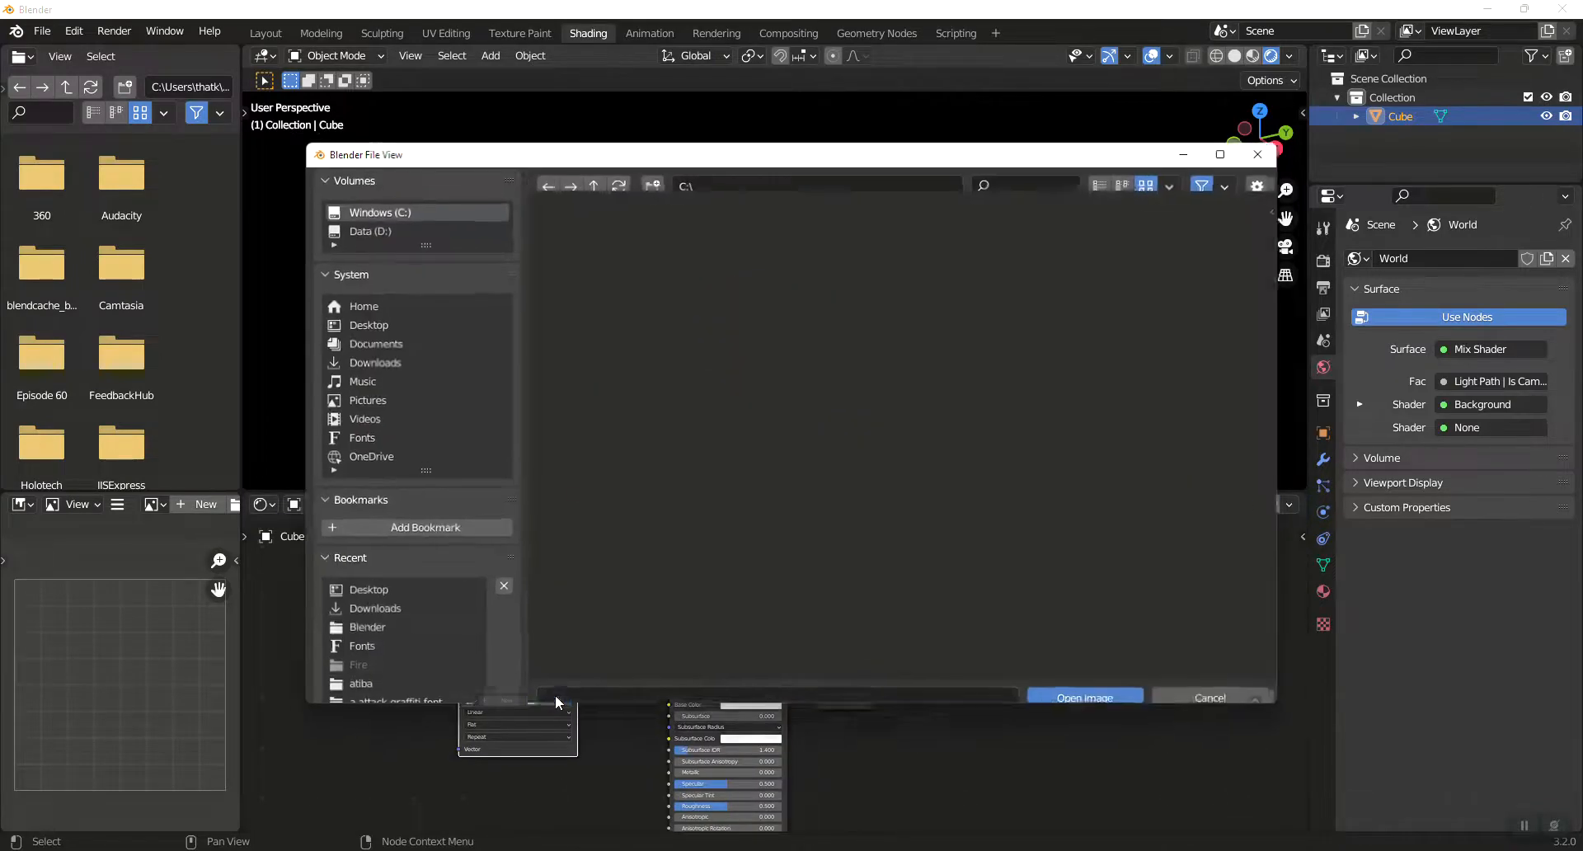
click(379, 363)
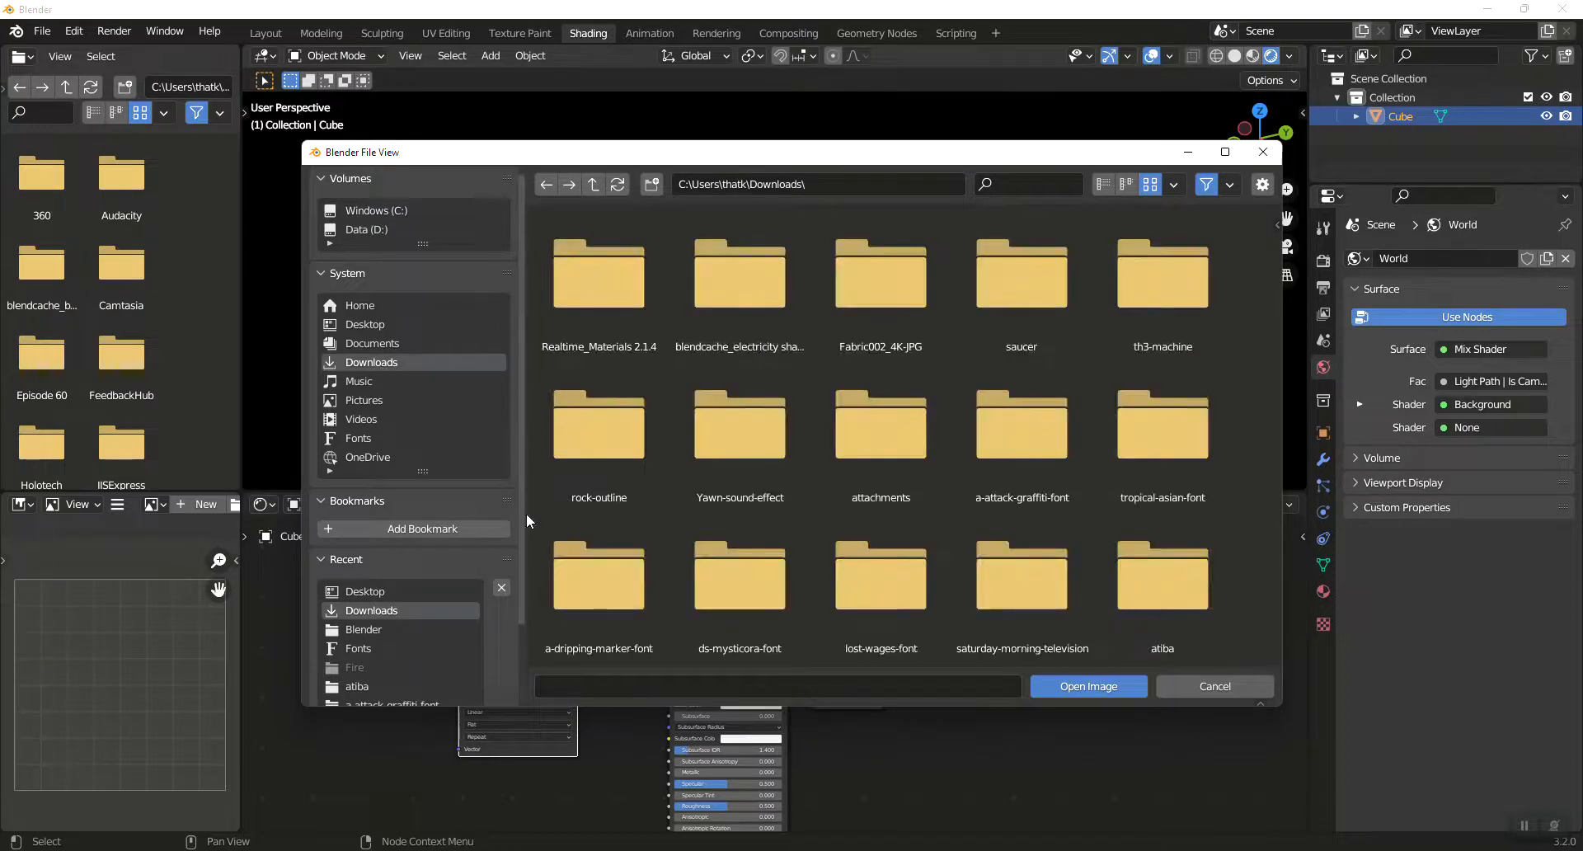
click(1104, 185)
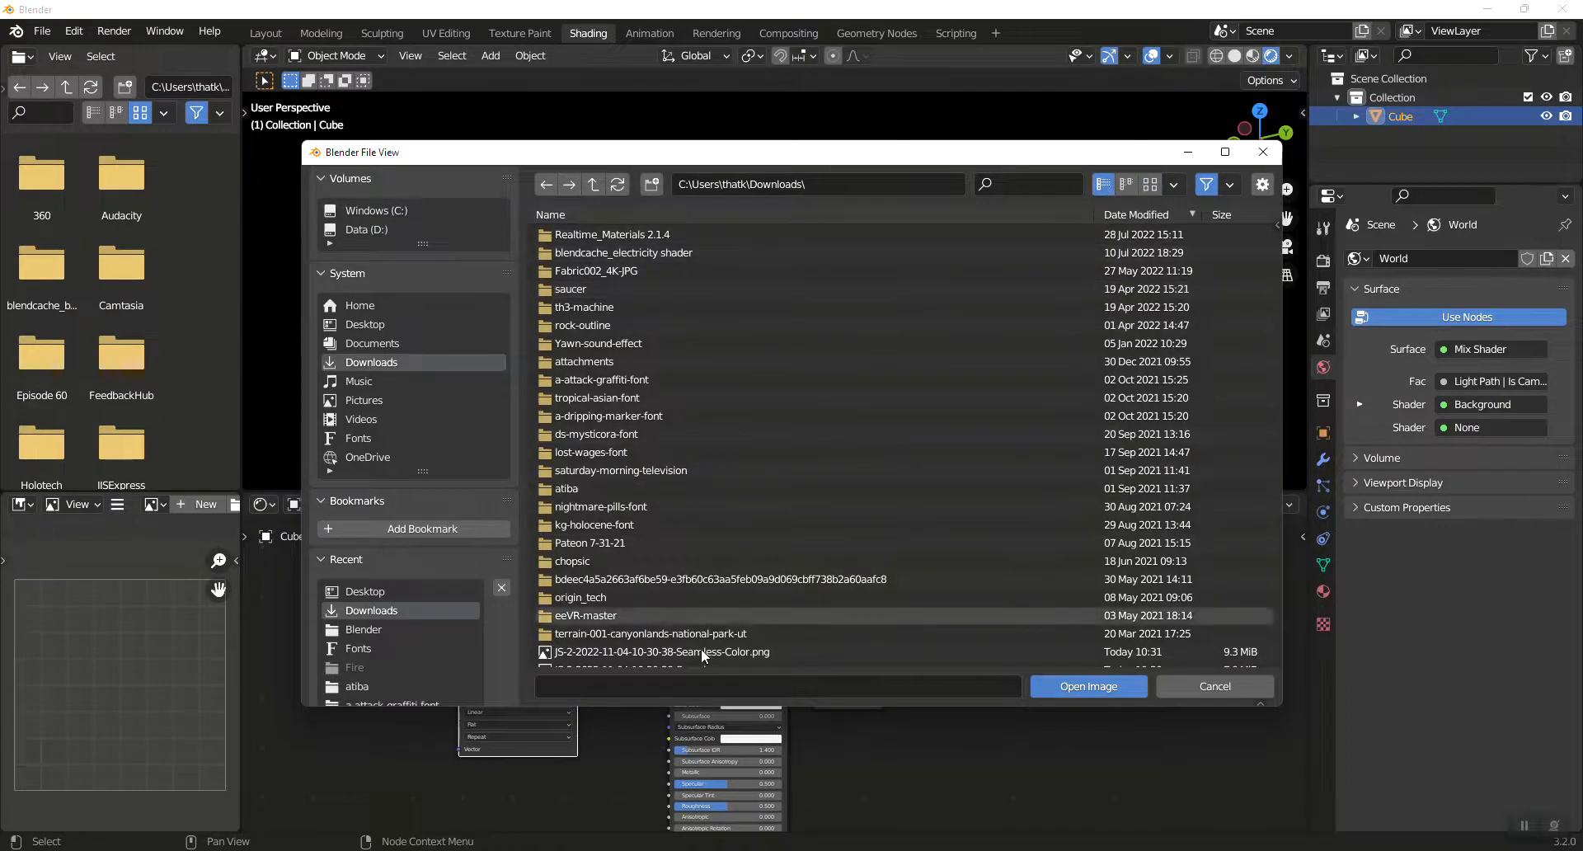
scroll(758, 586, down, 2)
click(724, 585)
double_click(725, 585)
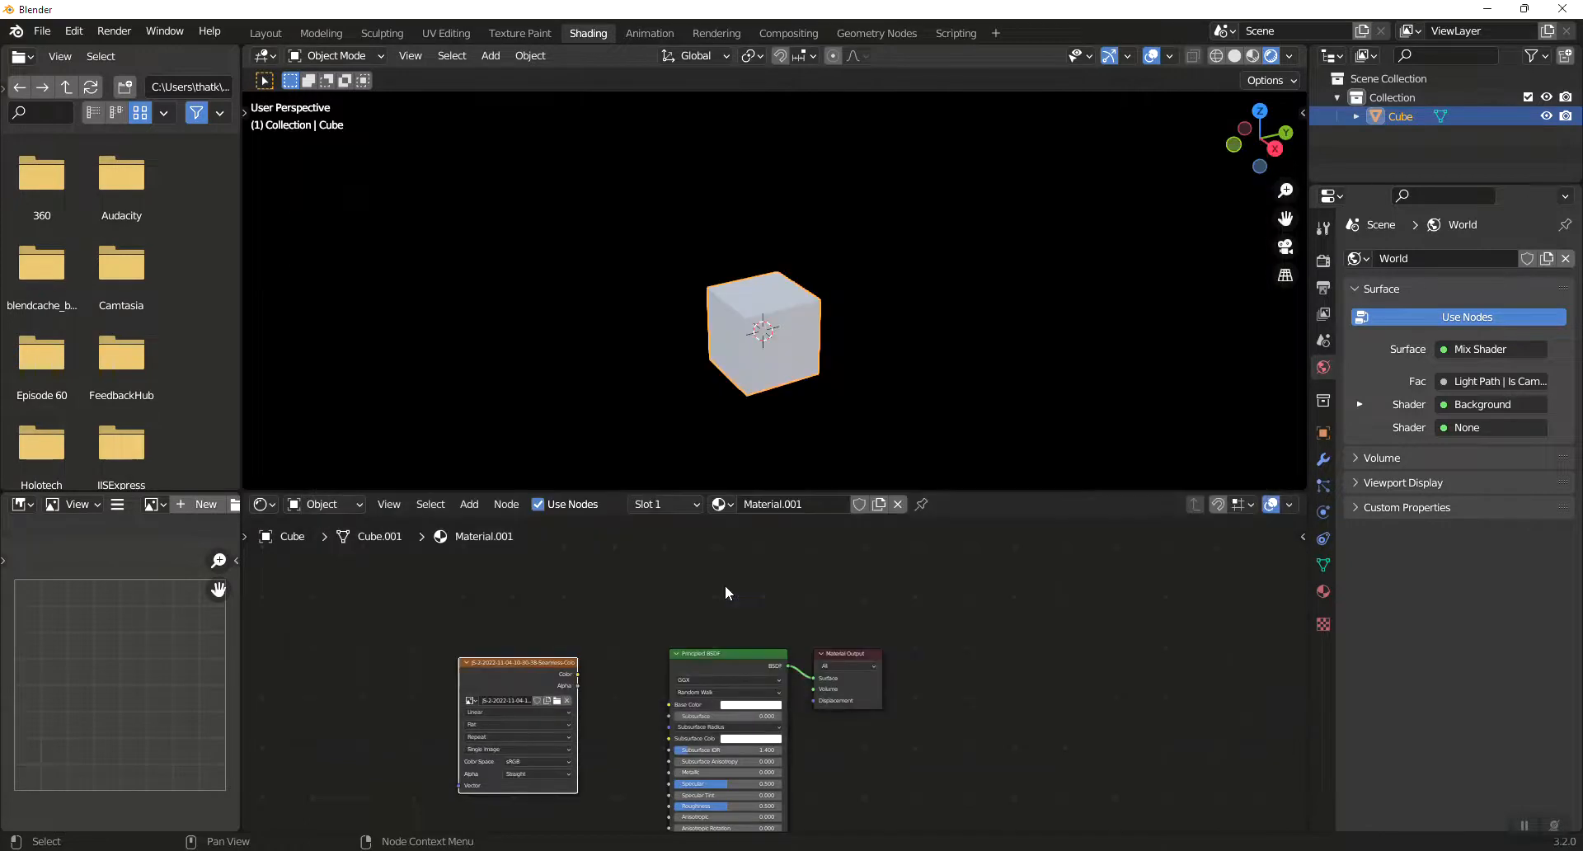
Step: Connect the image texture's Color output to the Principled BSDF's Base Color and inspect the textured cube up close
drag(576, 674, 671, 705)
middle_drag(788, 389, 848, 329)
scroll(848, 329, up, 3)
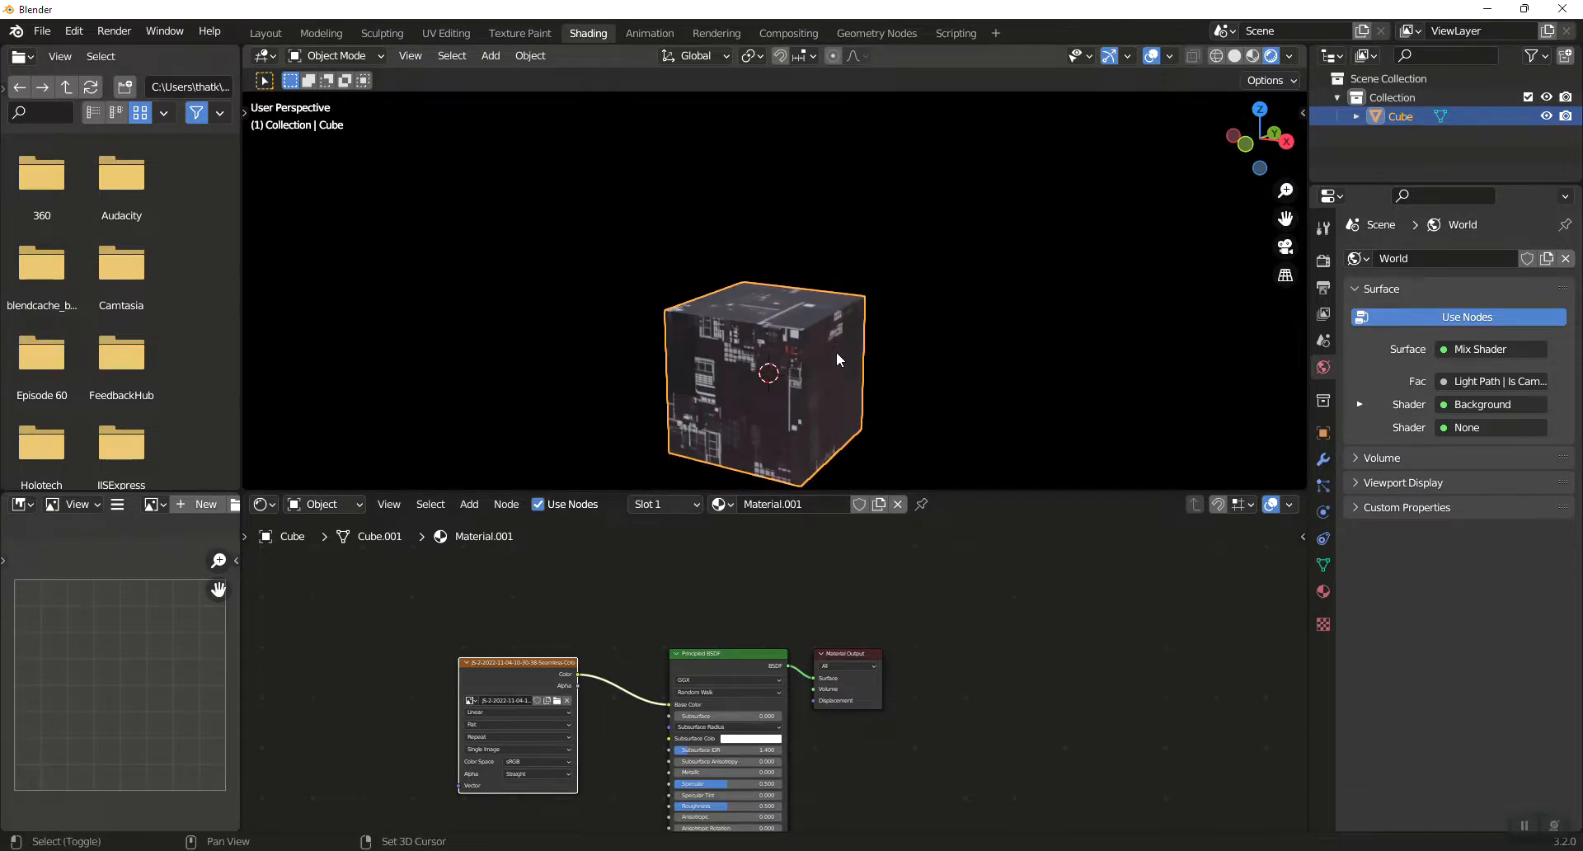
shift+middle_drag(836, 351, 829, 289)
scroll(831, 285, up, 3)
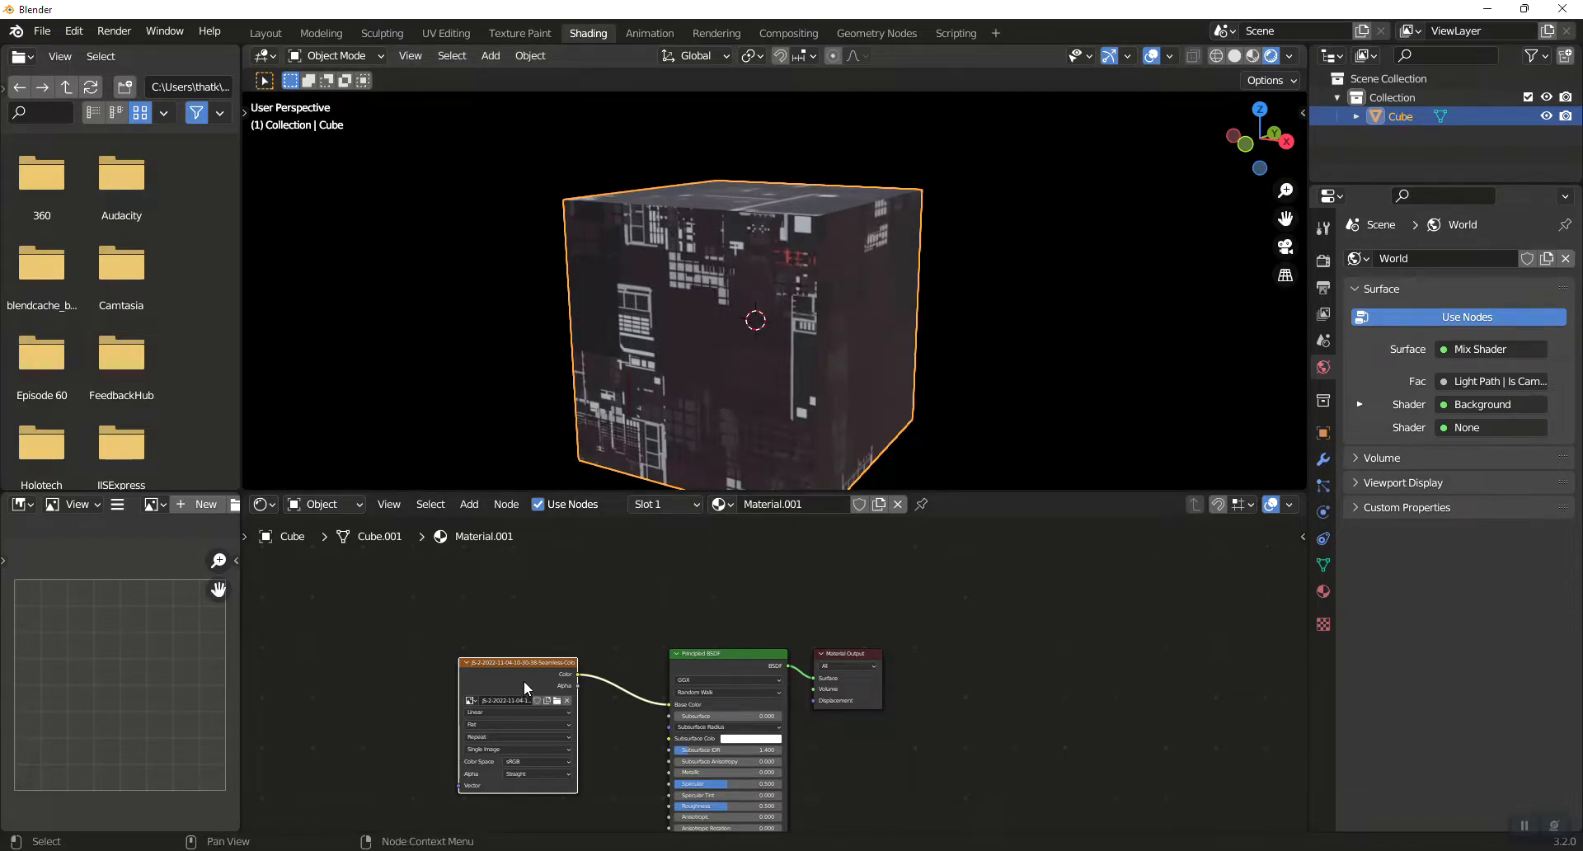
Step: Duplicate the color Image Texture node and place the copy below the original
scroll(576, 633, left, 5)
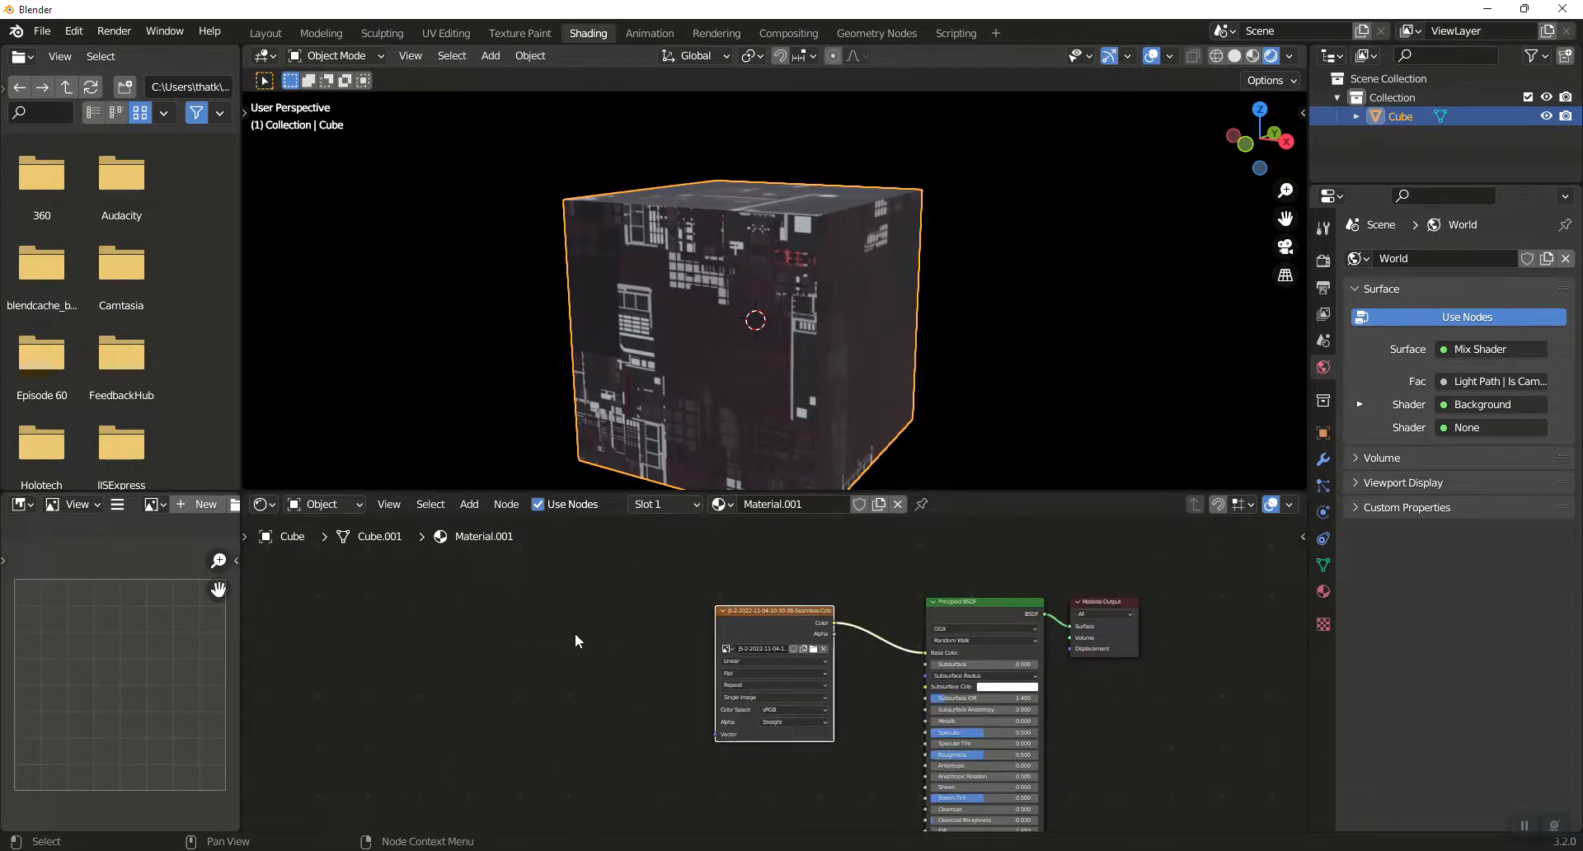
key(shift+d)
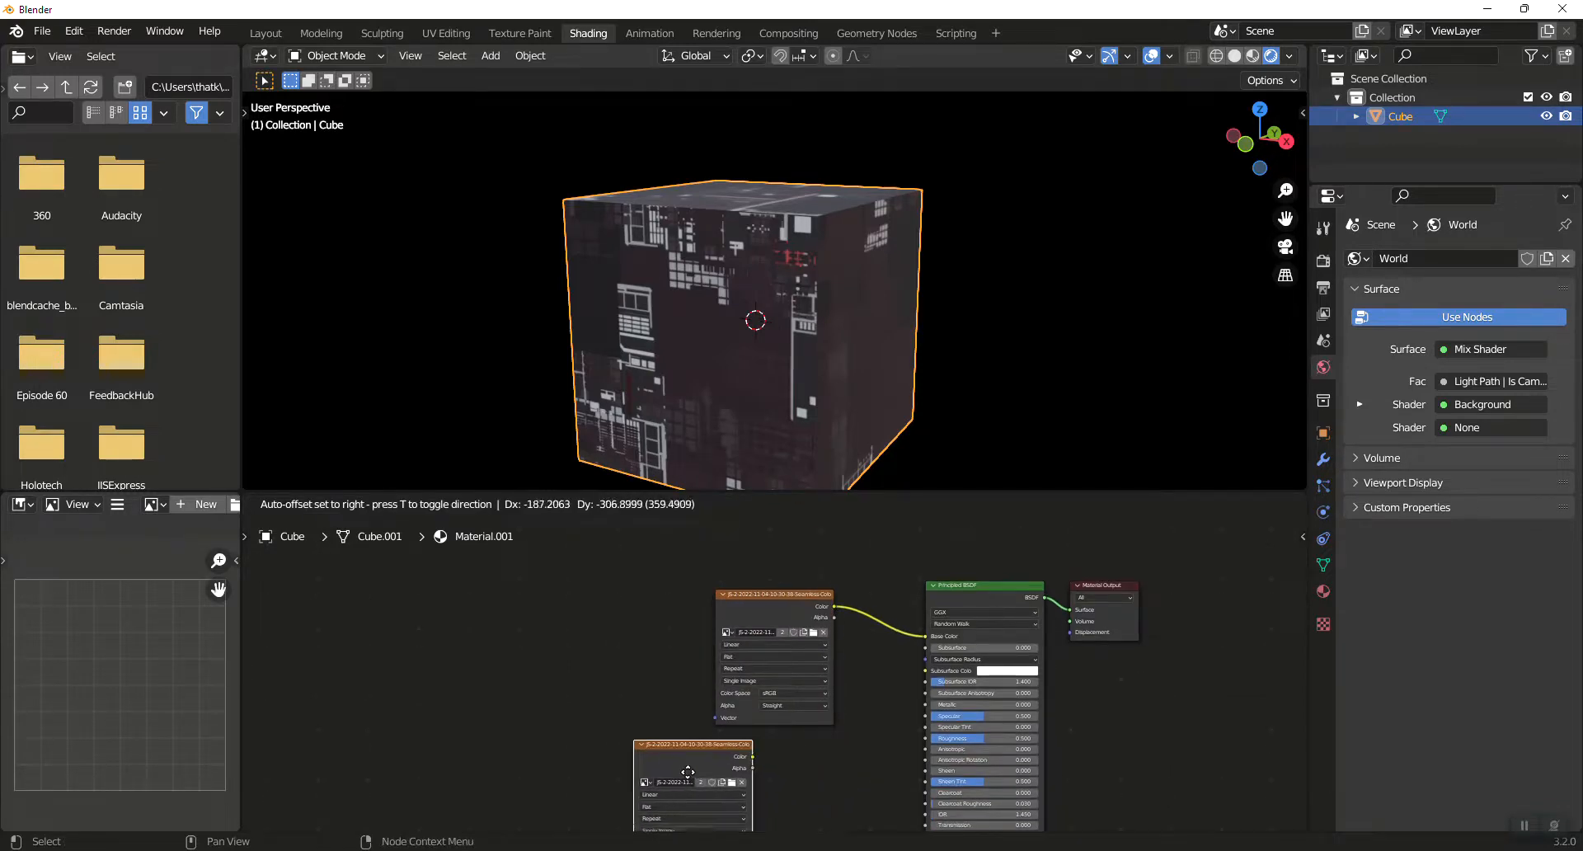
click(687, 771)
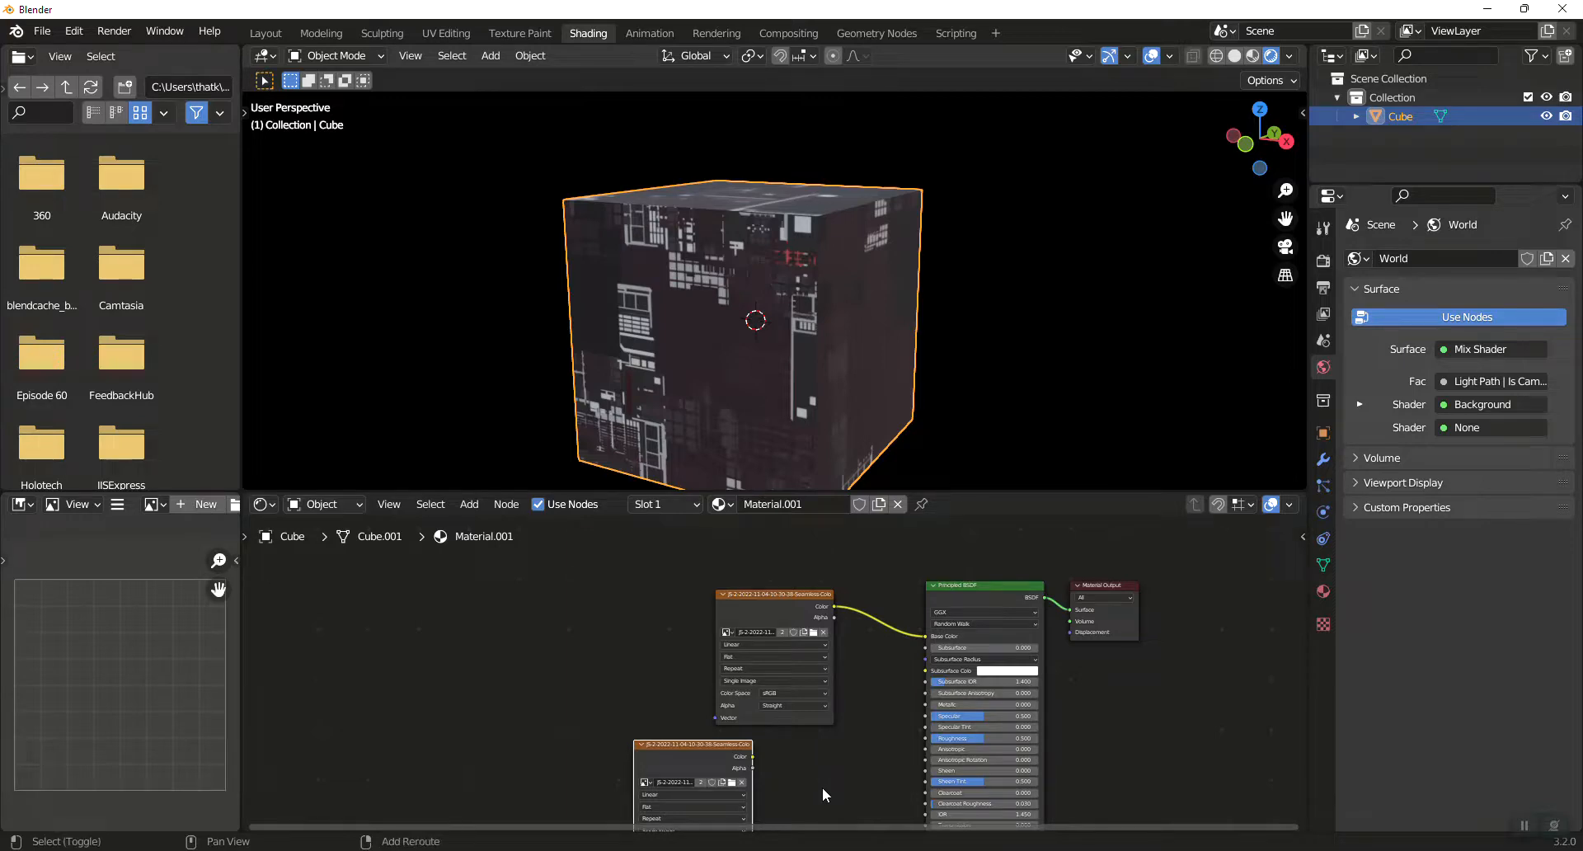
Step: Add a Bump node between the duplicated image texture and the Principled BSDF
key(shift+a)
mouse_move(823, 790)
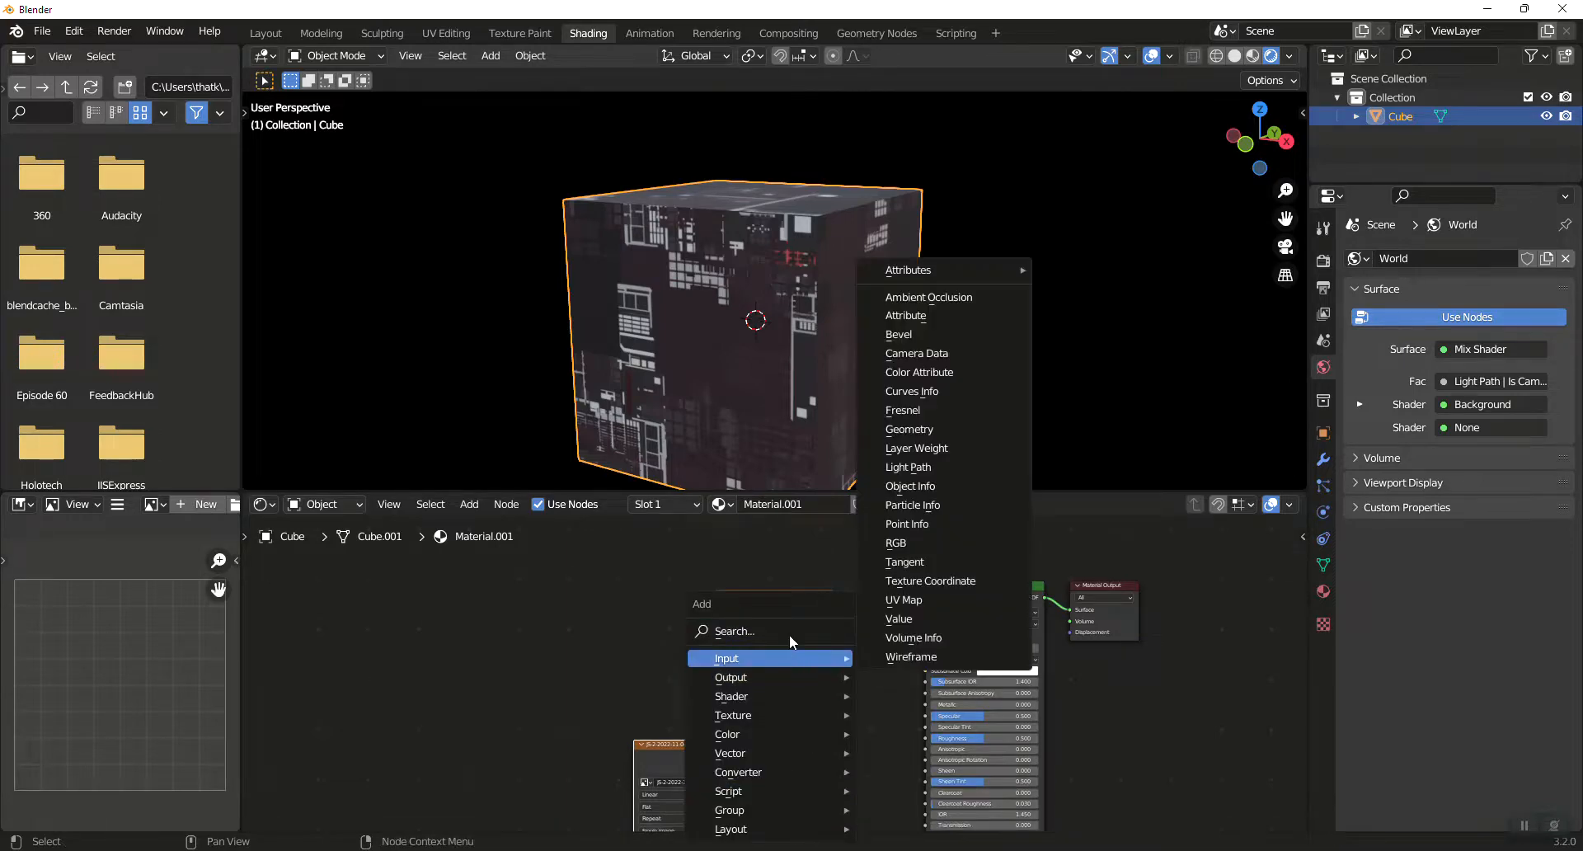
click(760, 628)
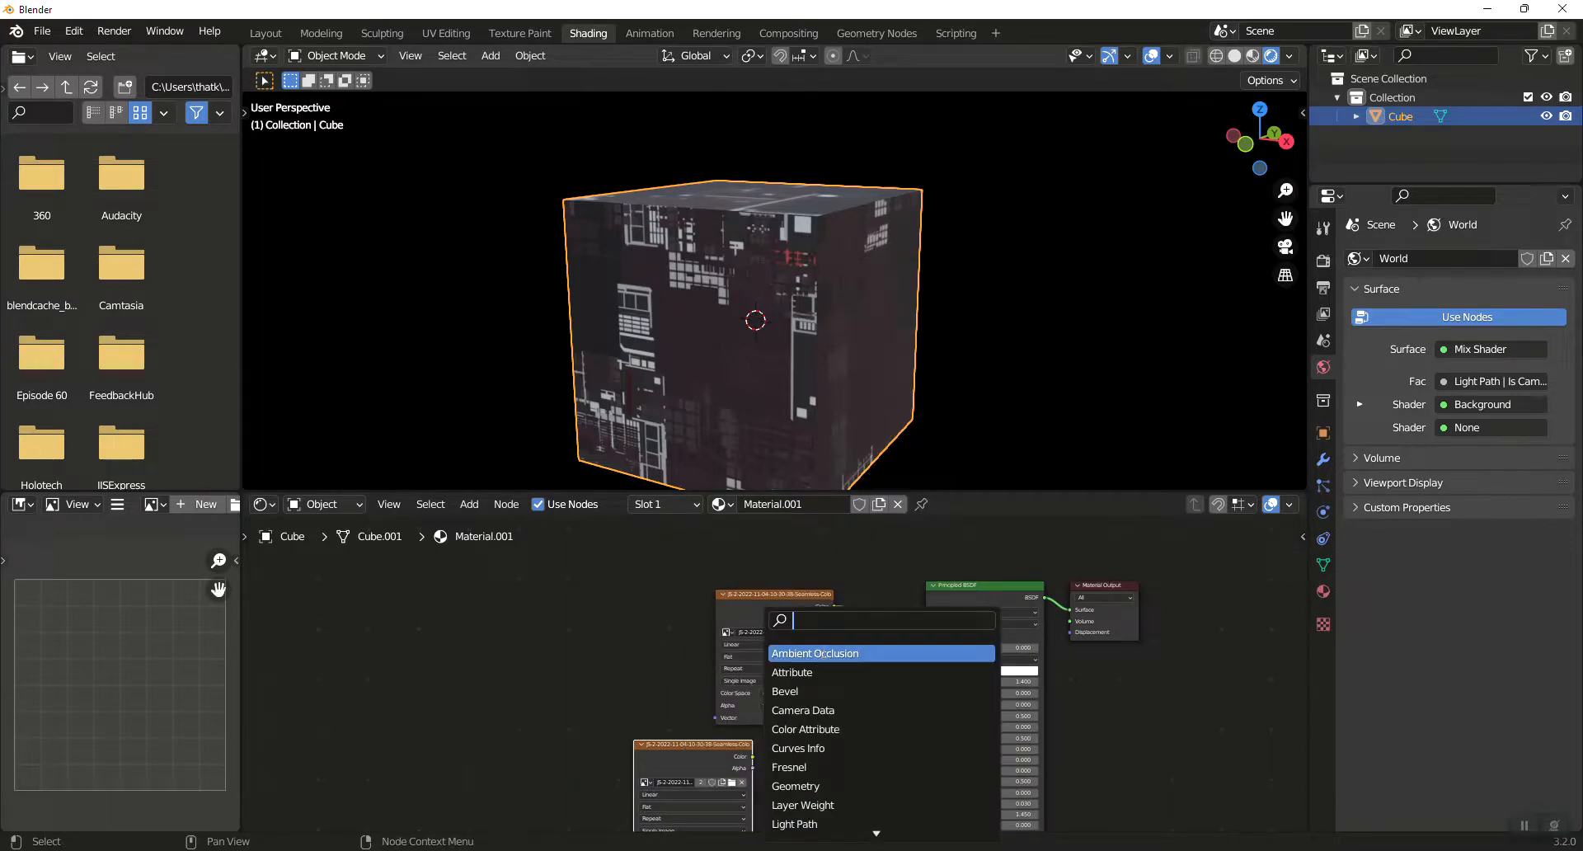
text(BUM)
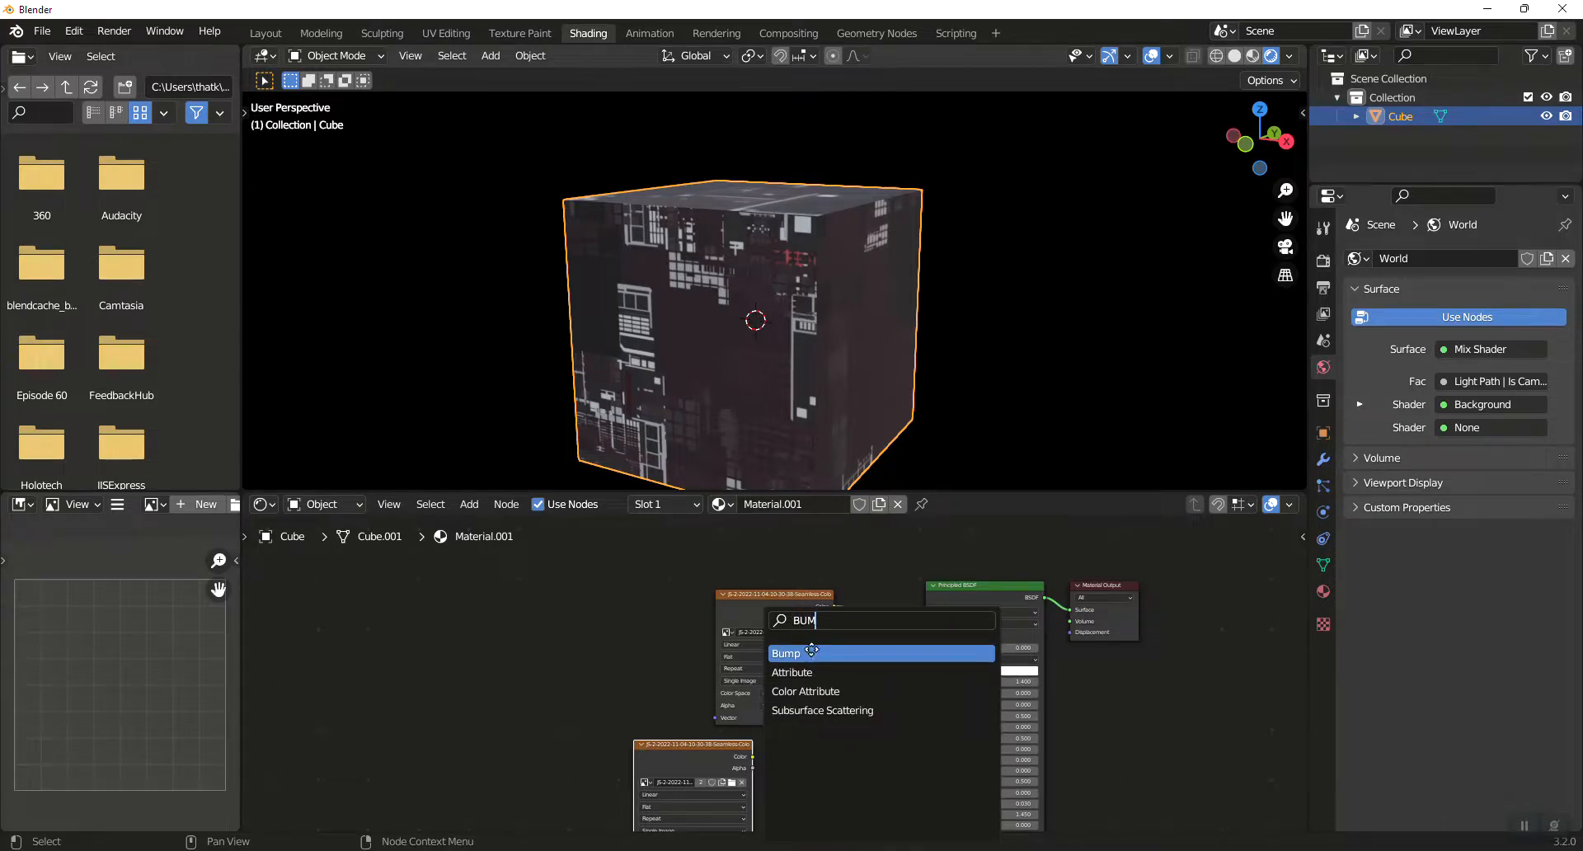
click(812, 650)
click(833, 767)
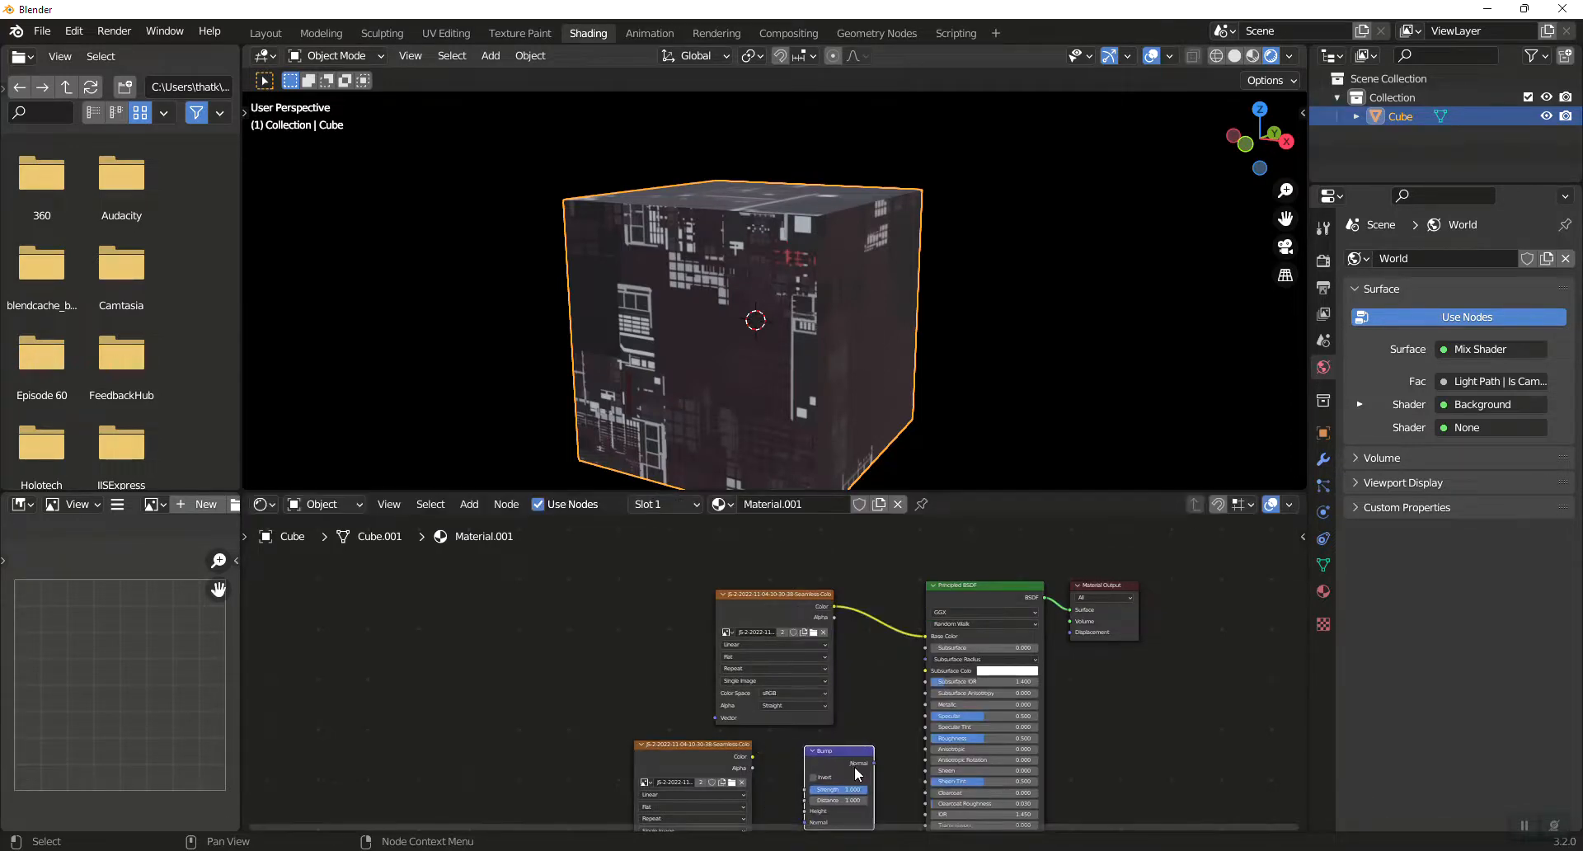
click(700, 782)
click(733, 784)
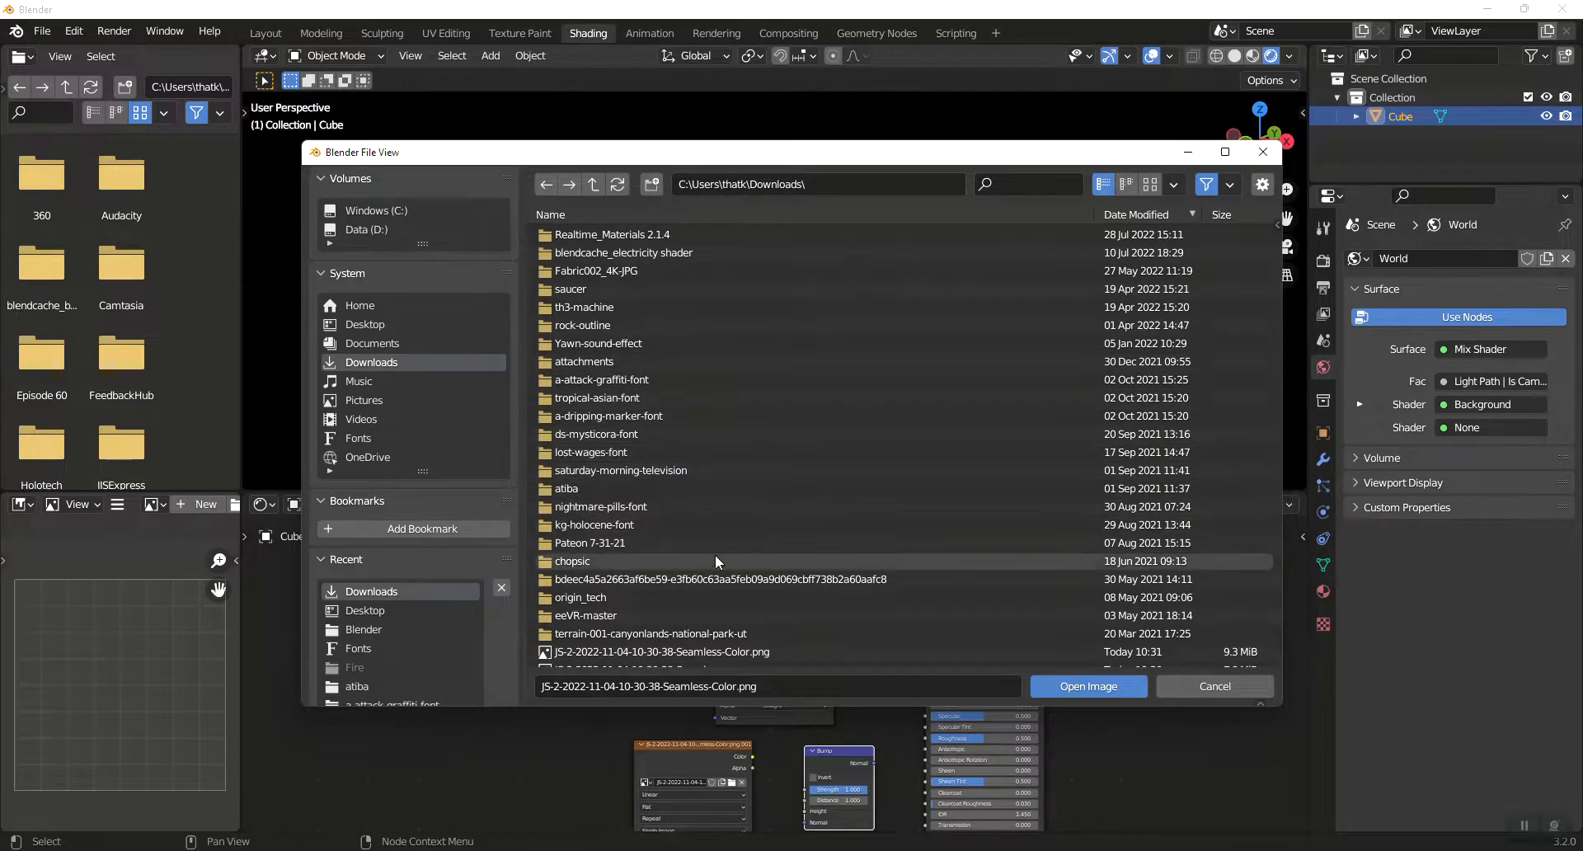
scroll(719, 552, down, 3)
double_click(704, 607)
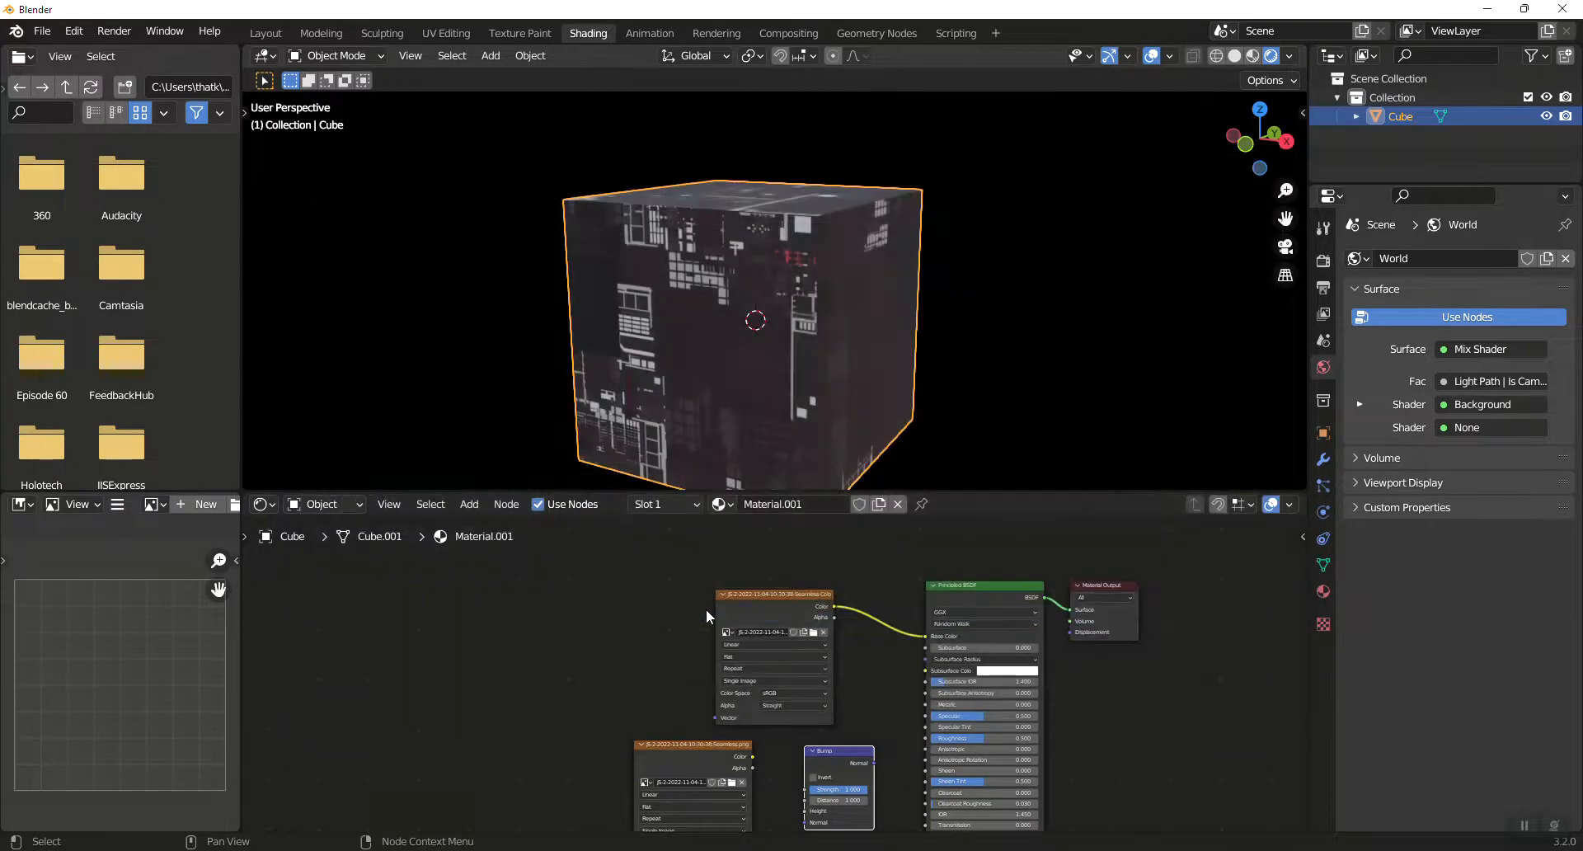
Step: Connect the height texture's Color to the Bump node's Height, and the Bump's Normal to the Principled BSDF's Normal
scroll(755, 760, down, 2)
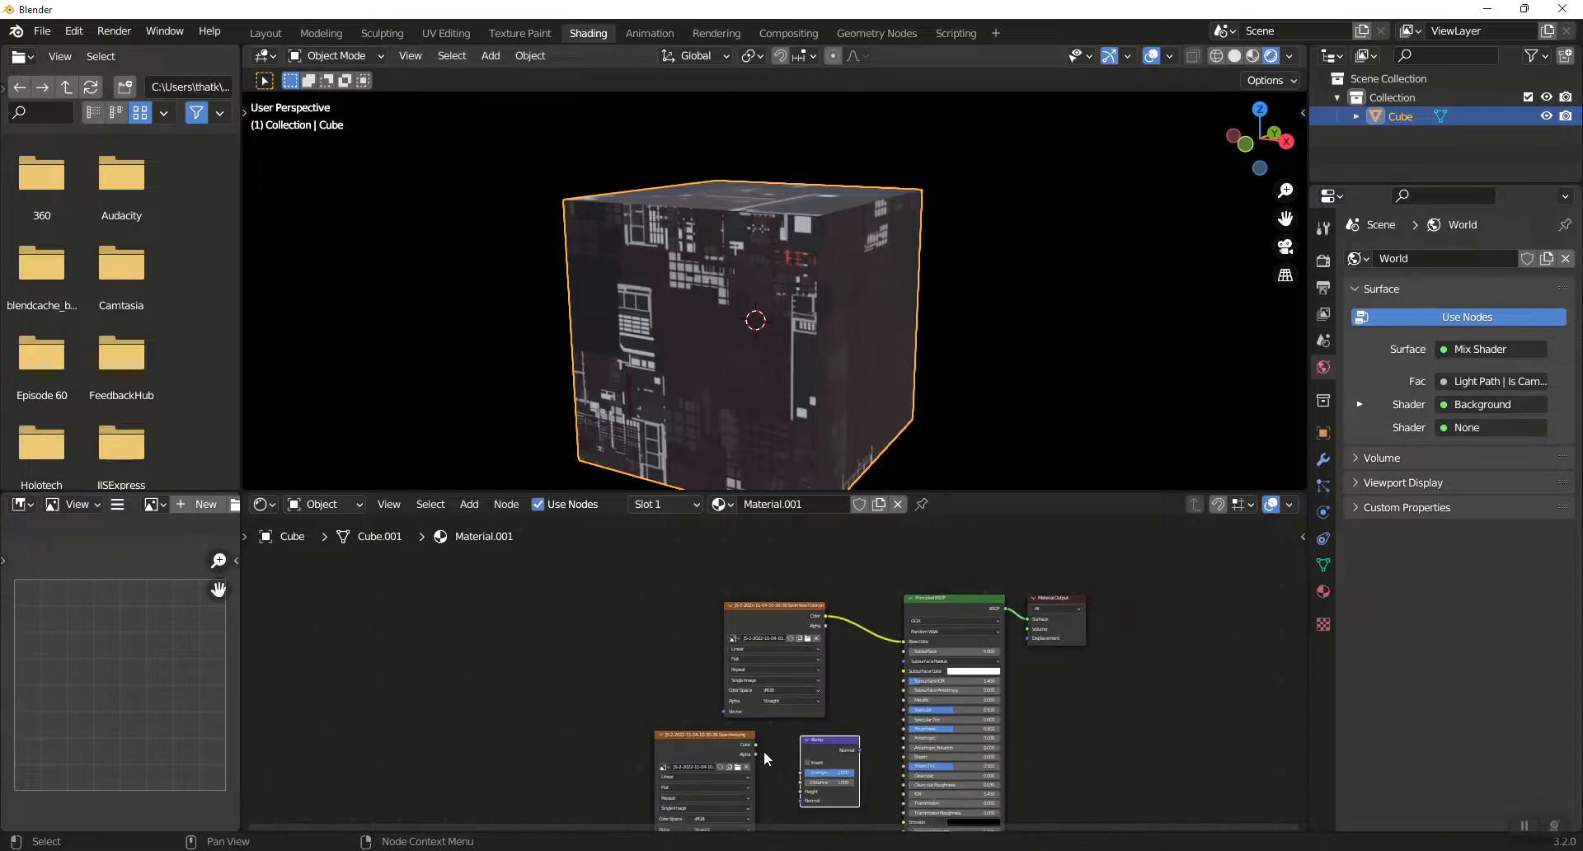
drag(758, 739, 798, 783)
scroll(865, 756, down, 1)
drag(841, 735, 871, 767)
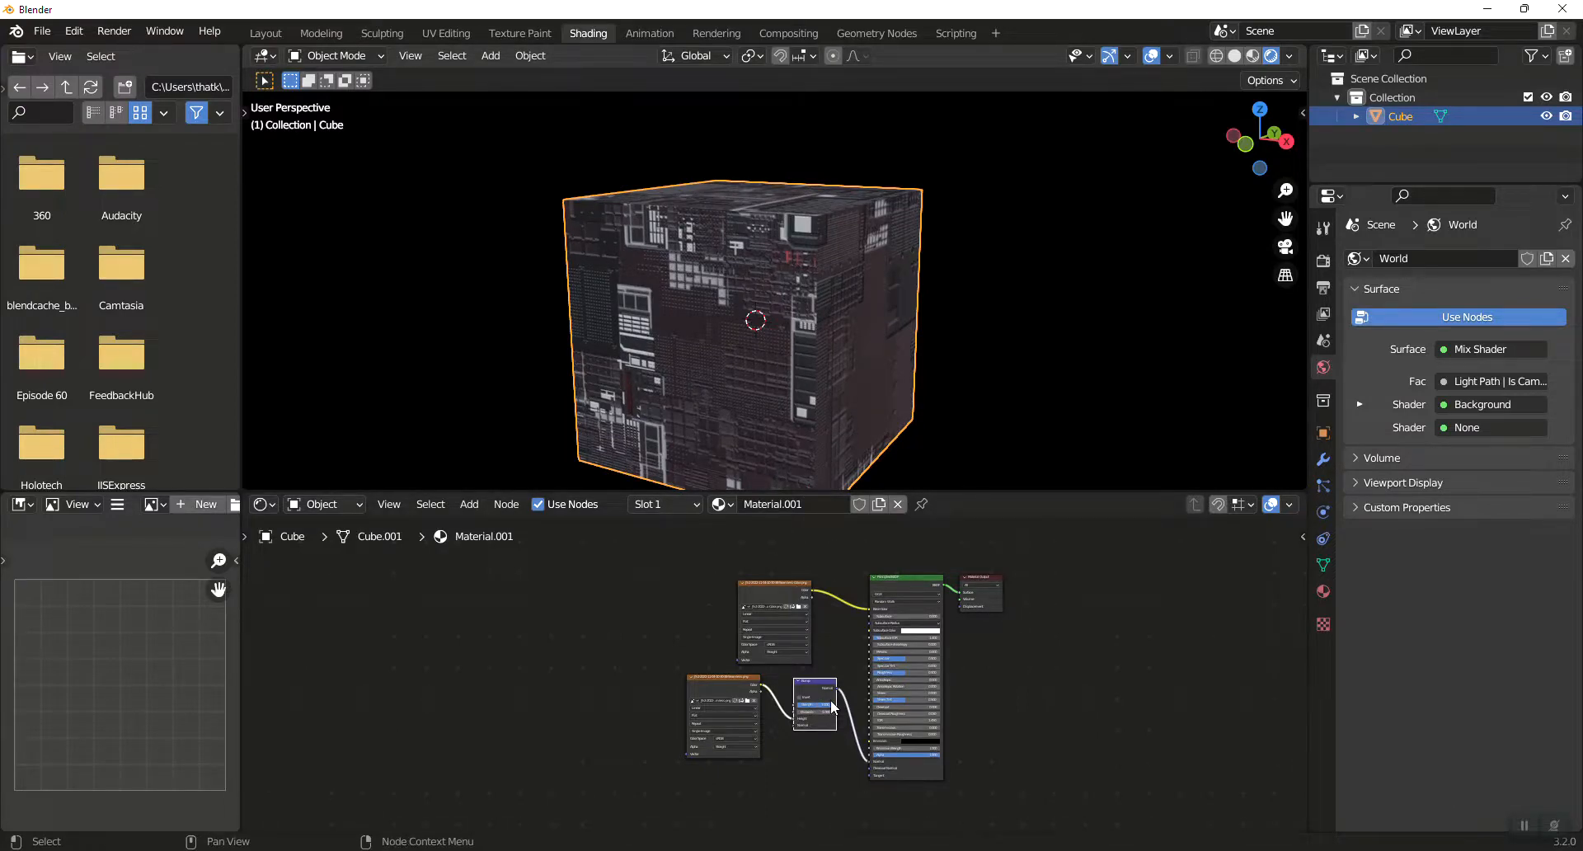
Step: Set the Bump node's strength to 5 and inspect the surface relief on the cube up close
key(KP_Decimal)
scroll(775, 649, up, 6)
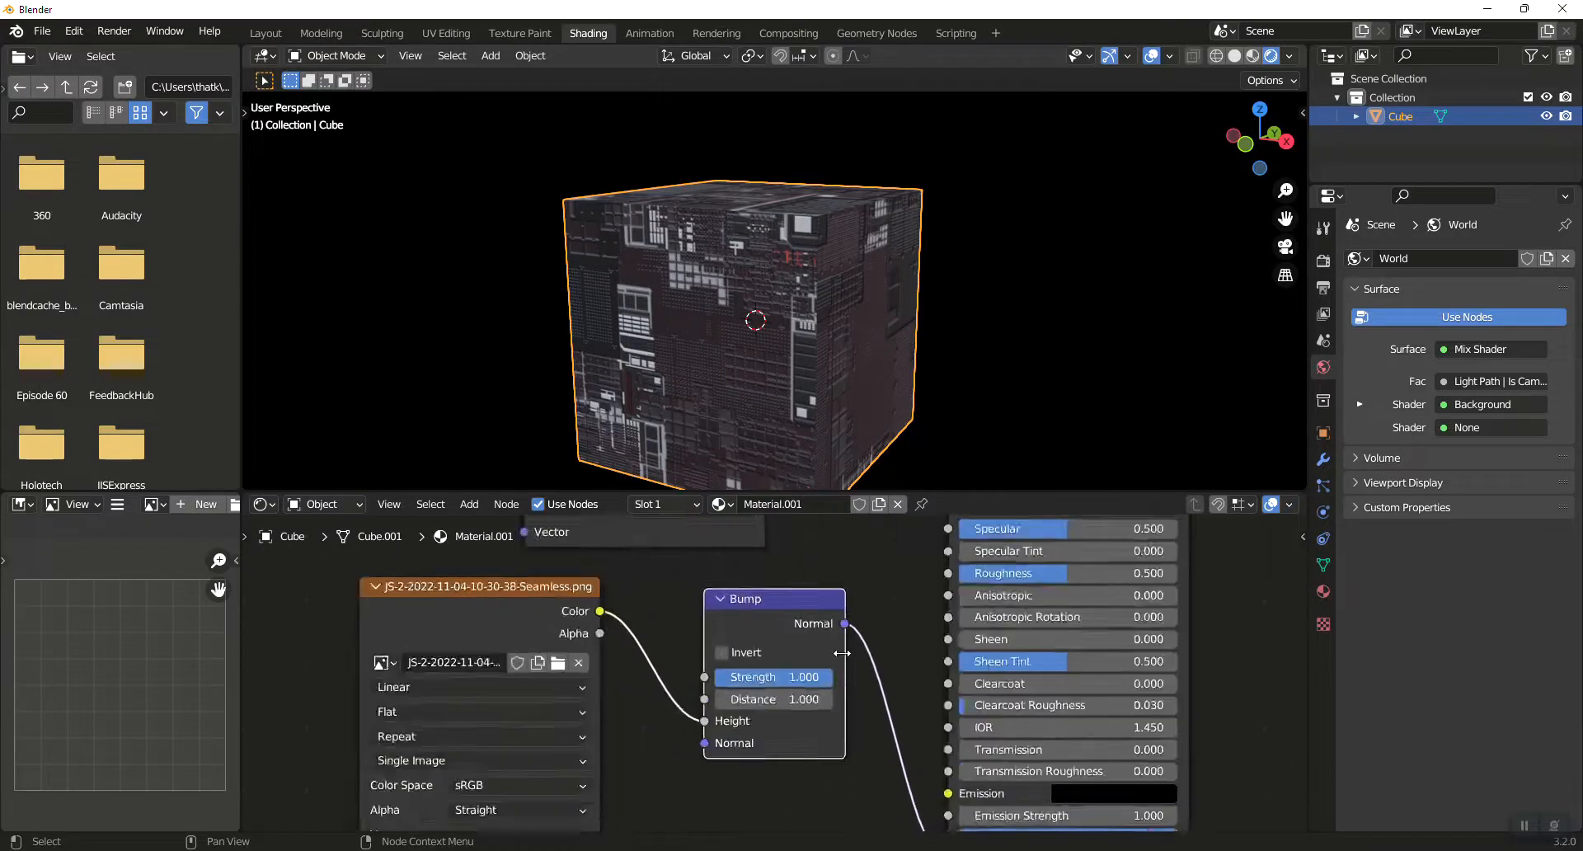
click(802, 682)
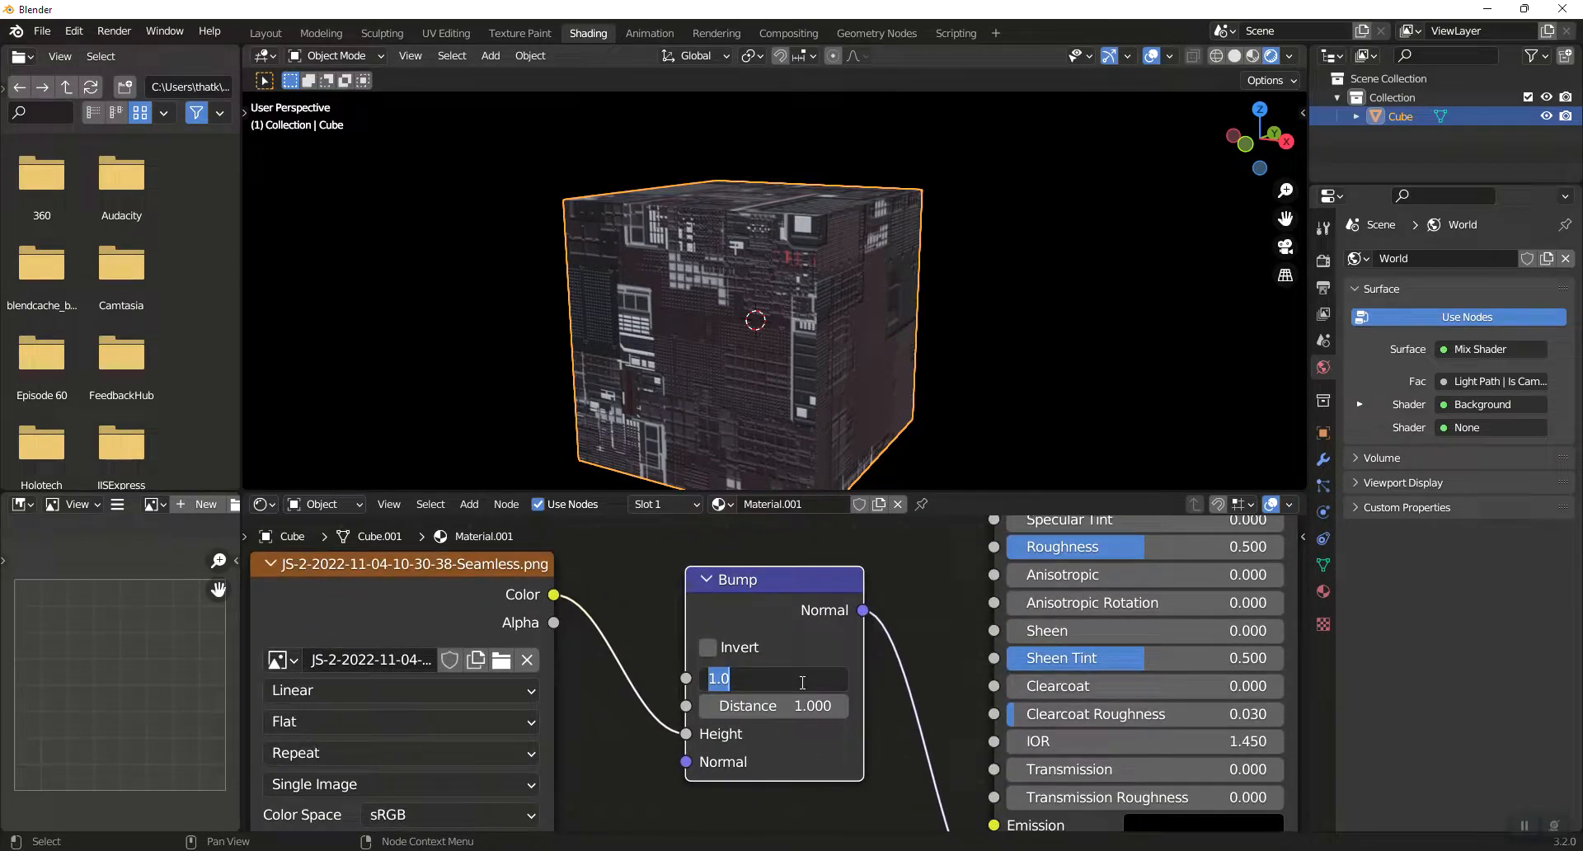
text(5)
key(Return)
mouse_move(705, 319)
middle_down()
mouse_move(814, 314)
mouse_move(686, 317)
middle_up()
scroll(814, 314, up, 6)
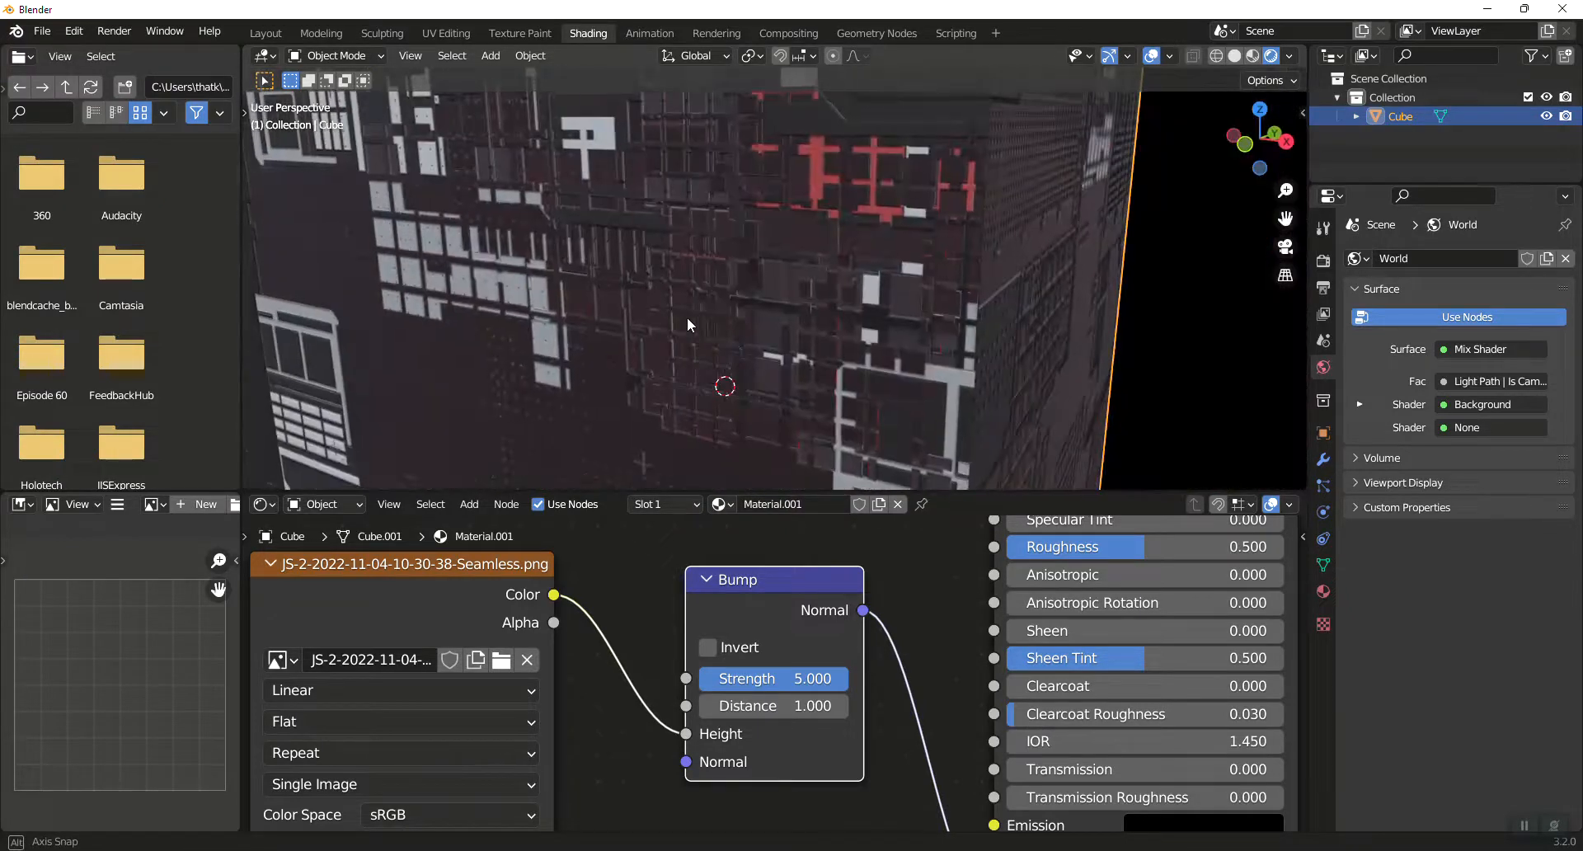
scroll(702, 313, down, 3)
scroll(702, 313, down, 2)
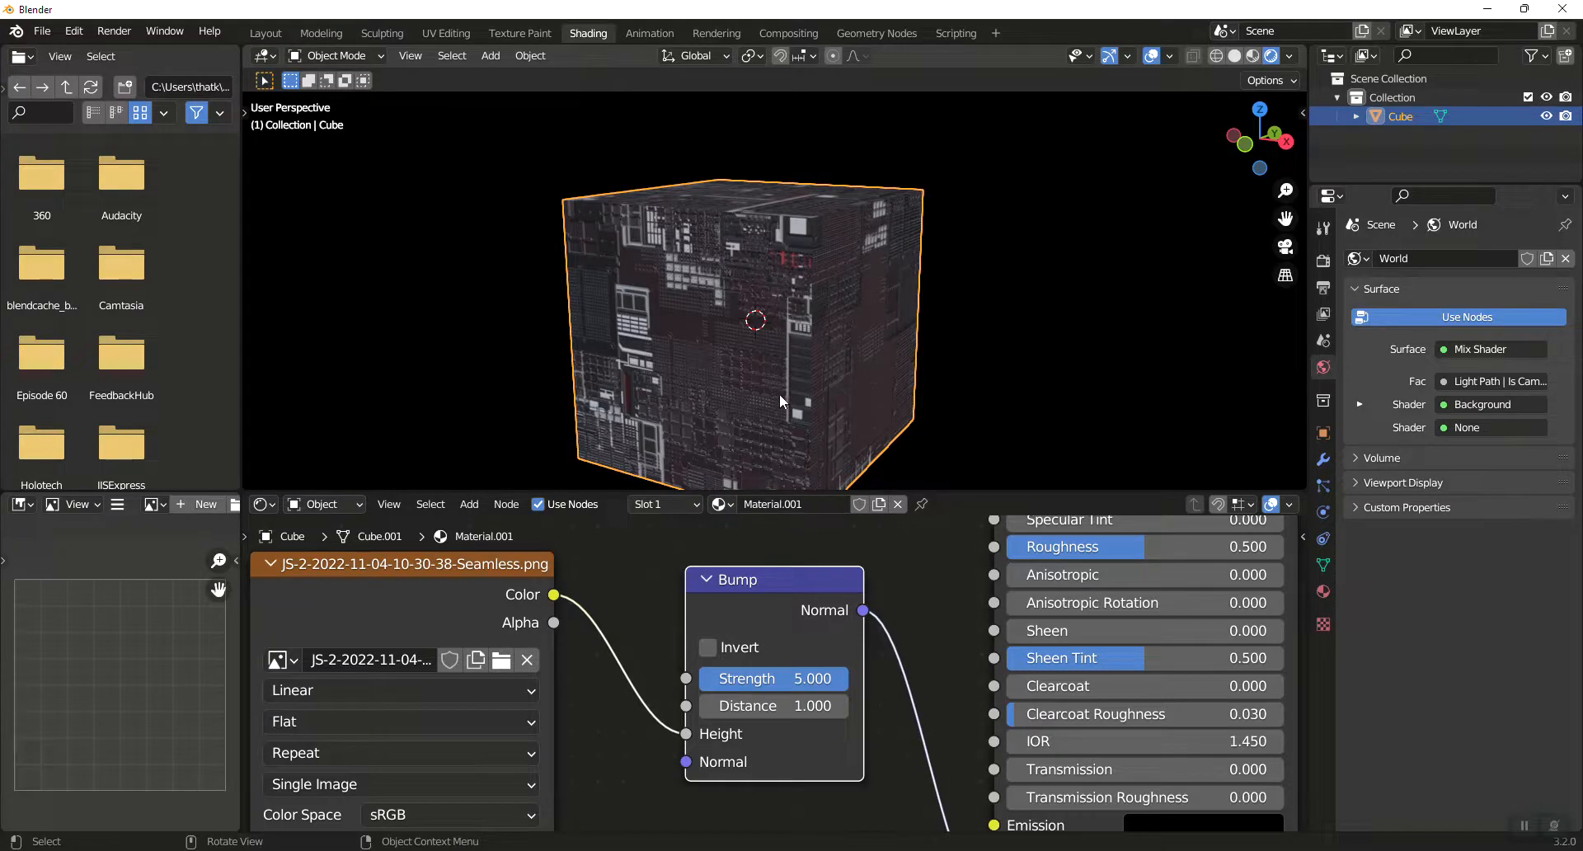
Step: Enlarge the 3D viewport and add a Displace modifier to the cube
click(1323, 460)
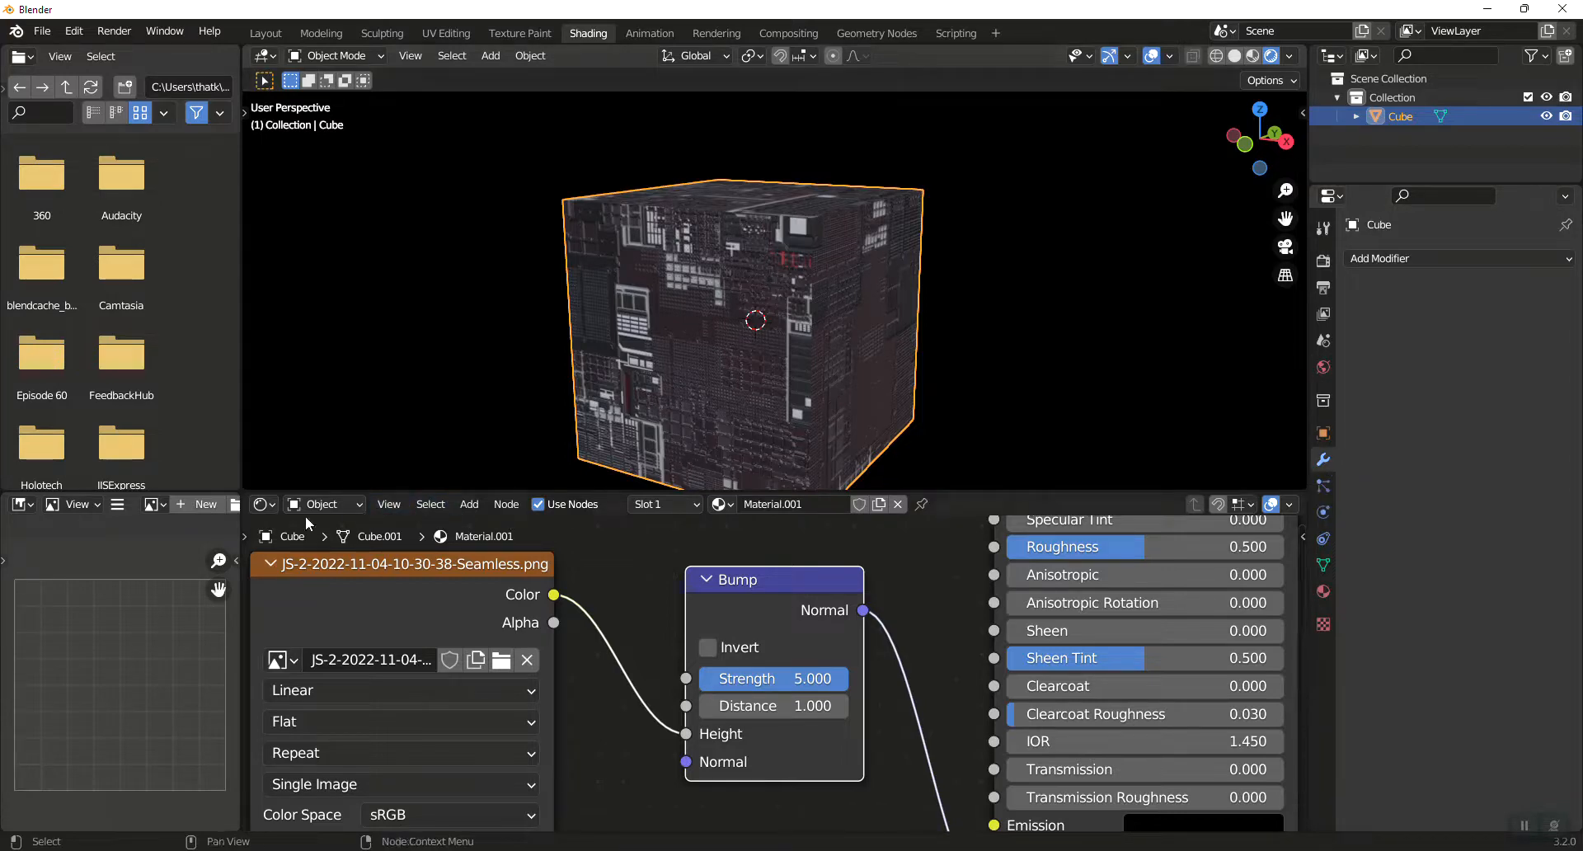
drag(1073, 489, 1061, 754)
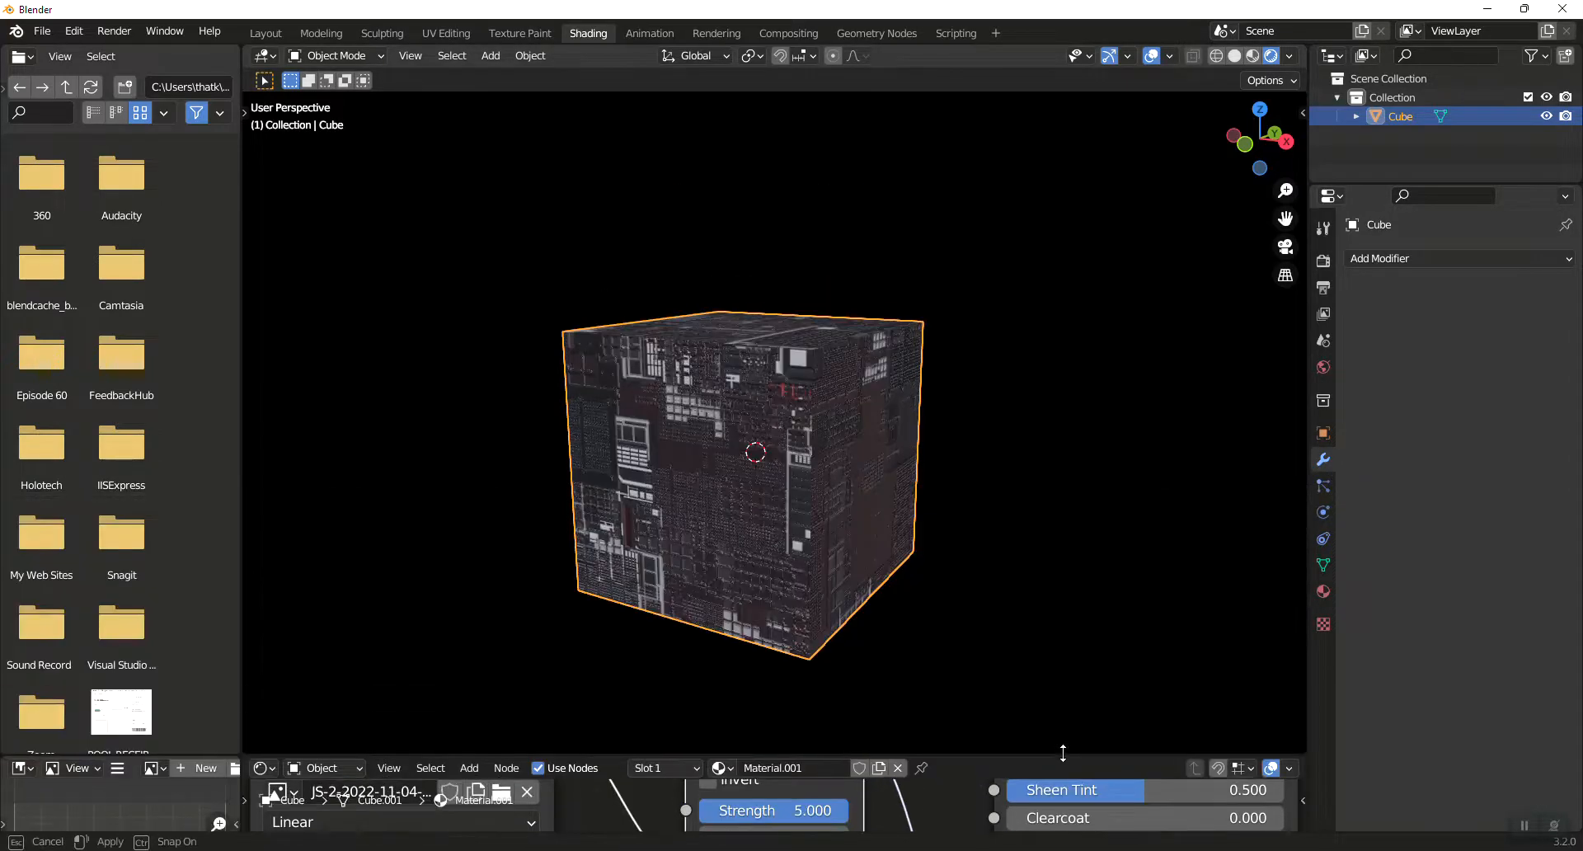
click(1395, 260)
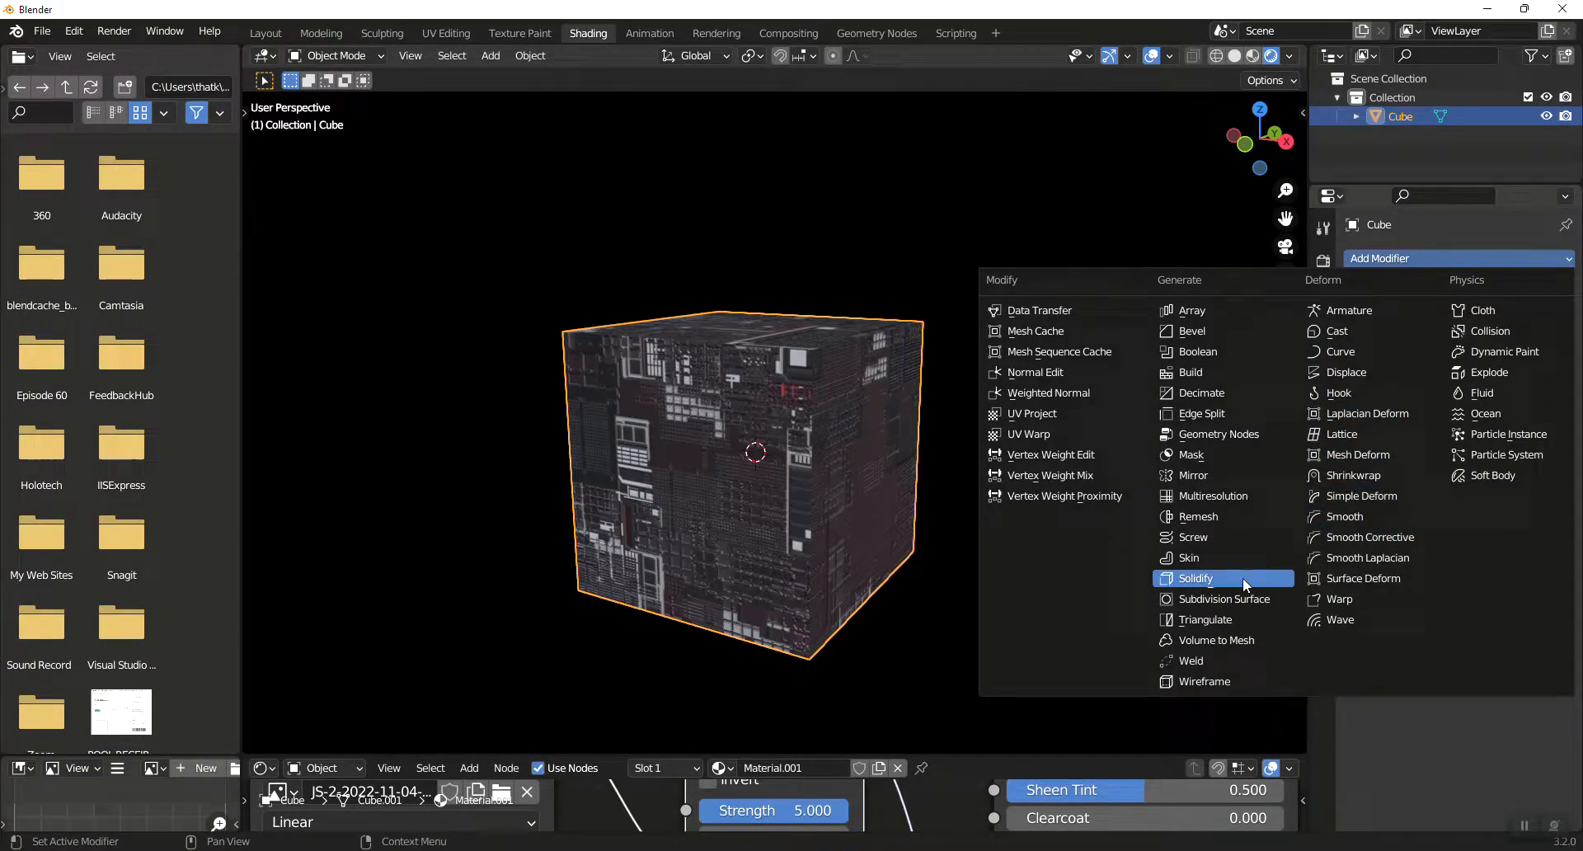
click(1357, 372)
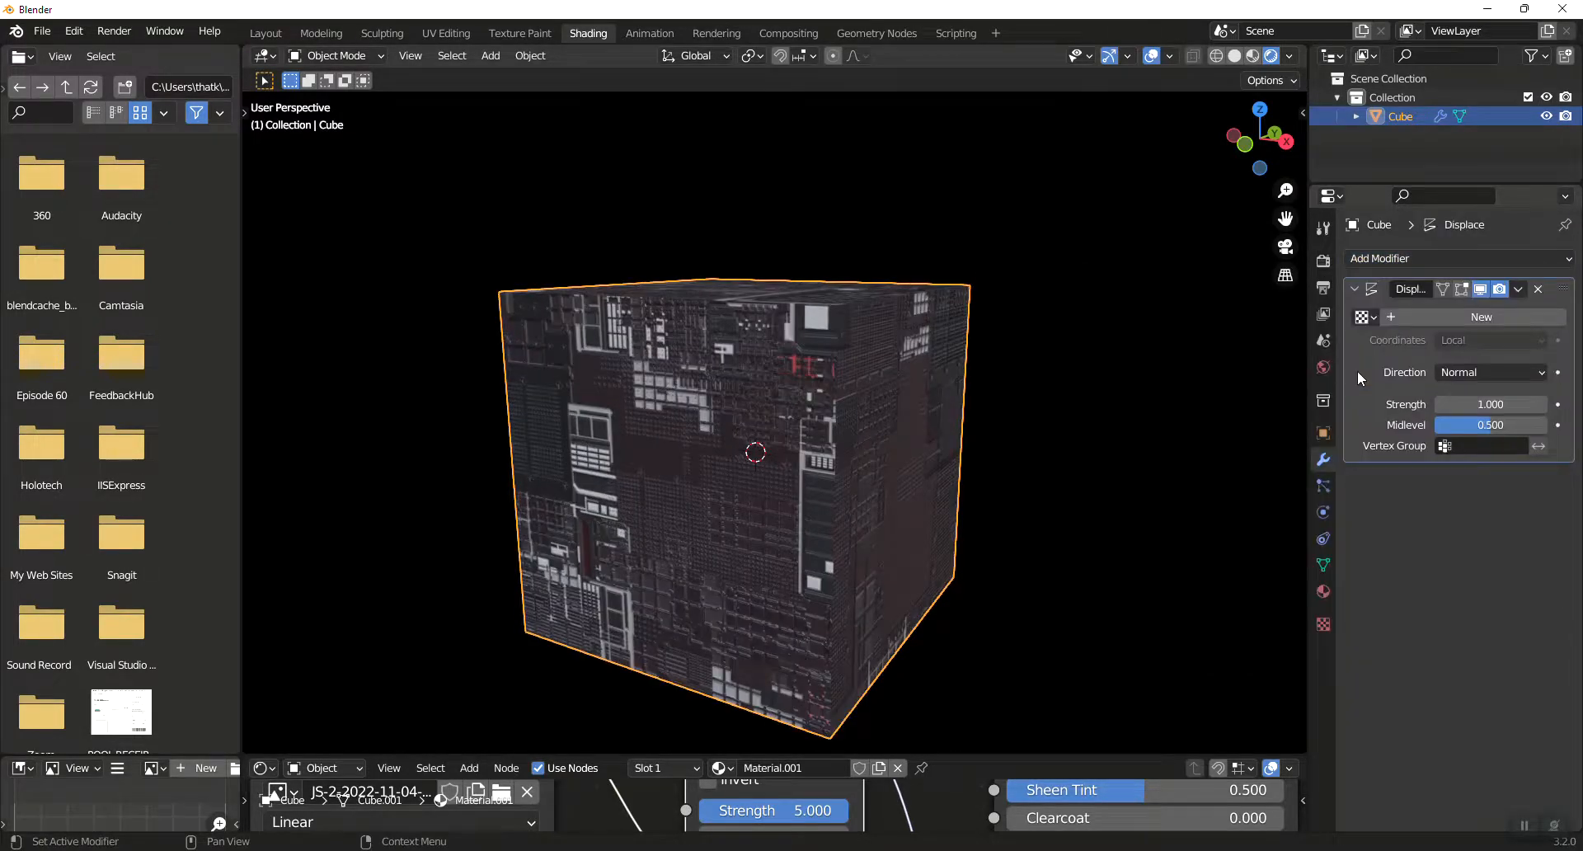
click(1462, 318)
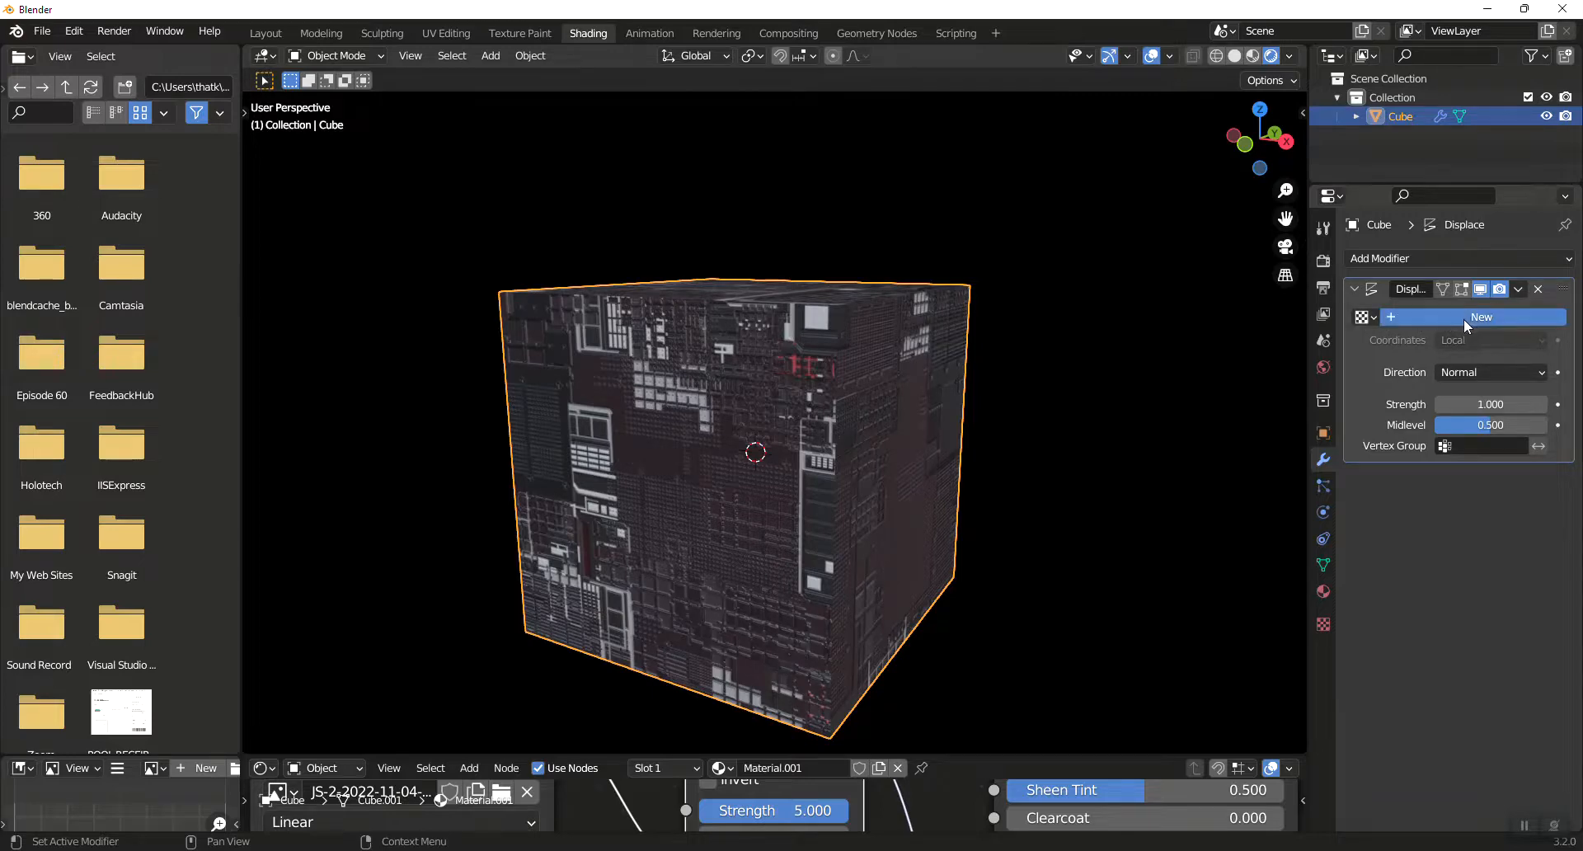
click(1557, 317)
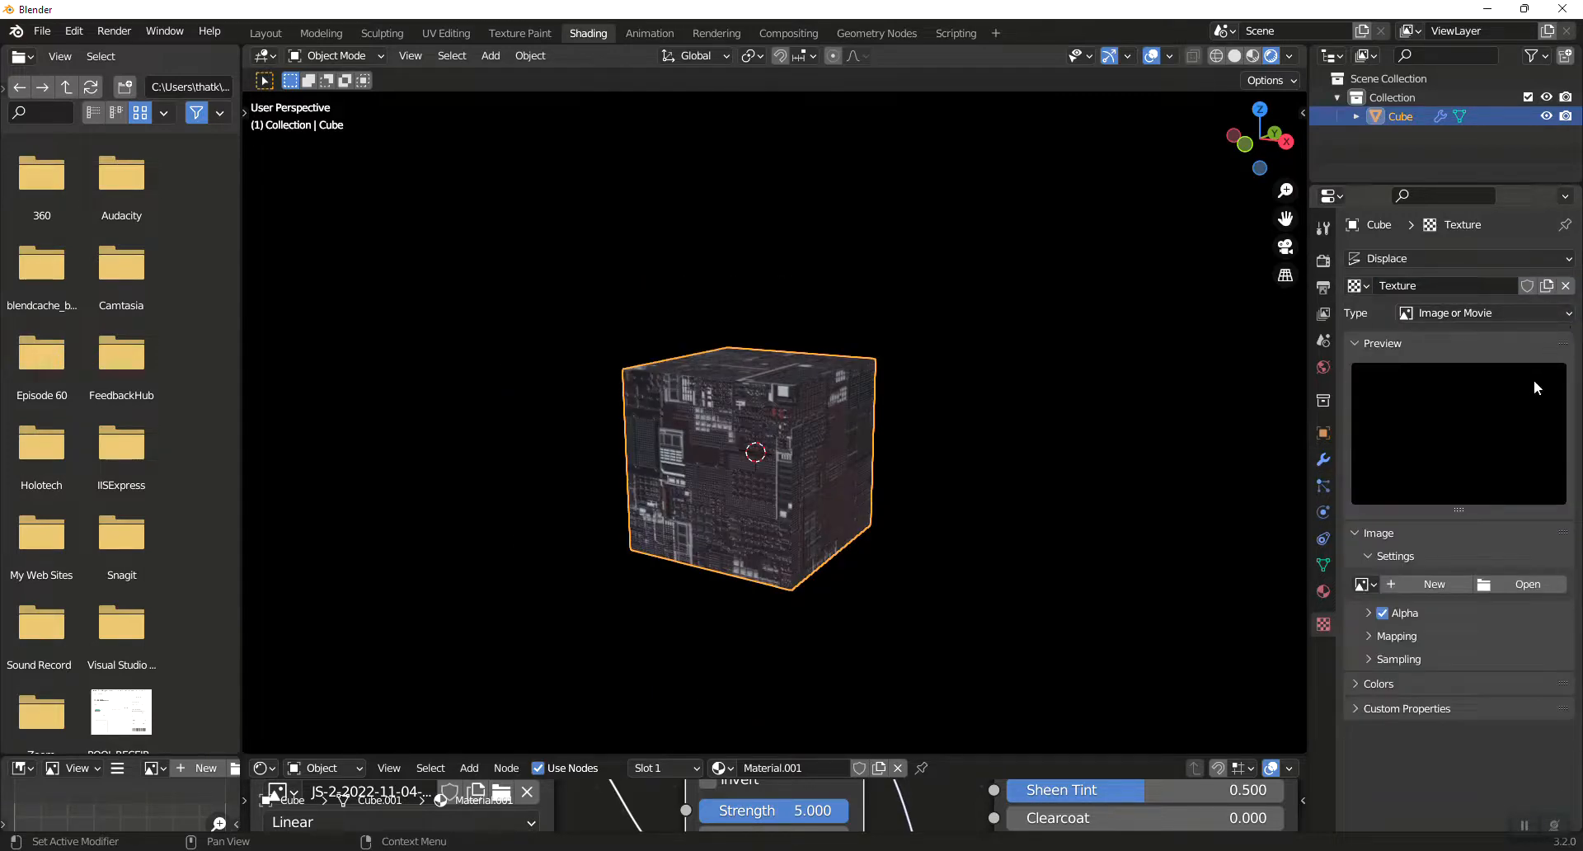
click(1510, 584)
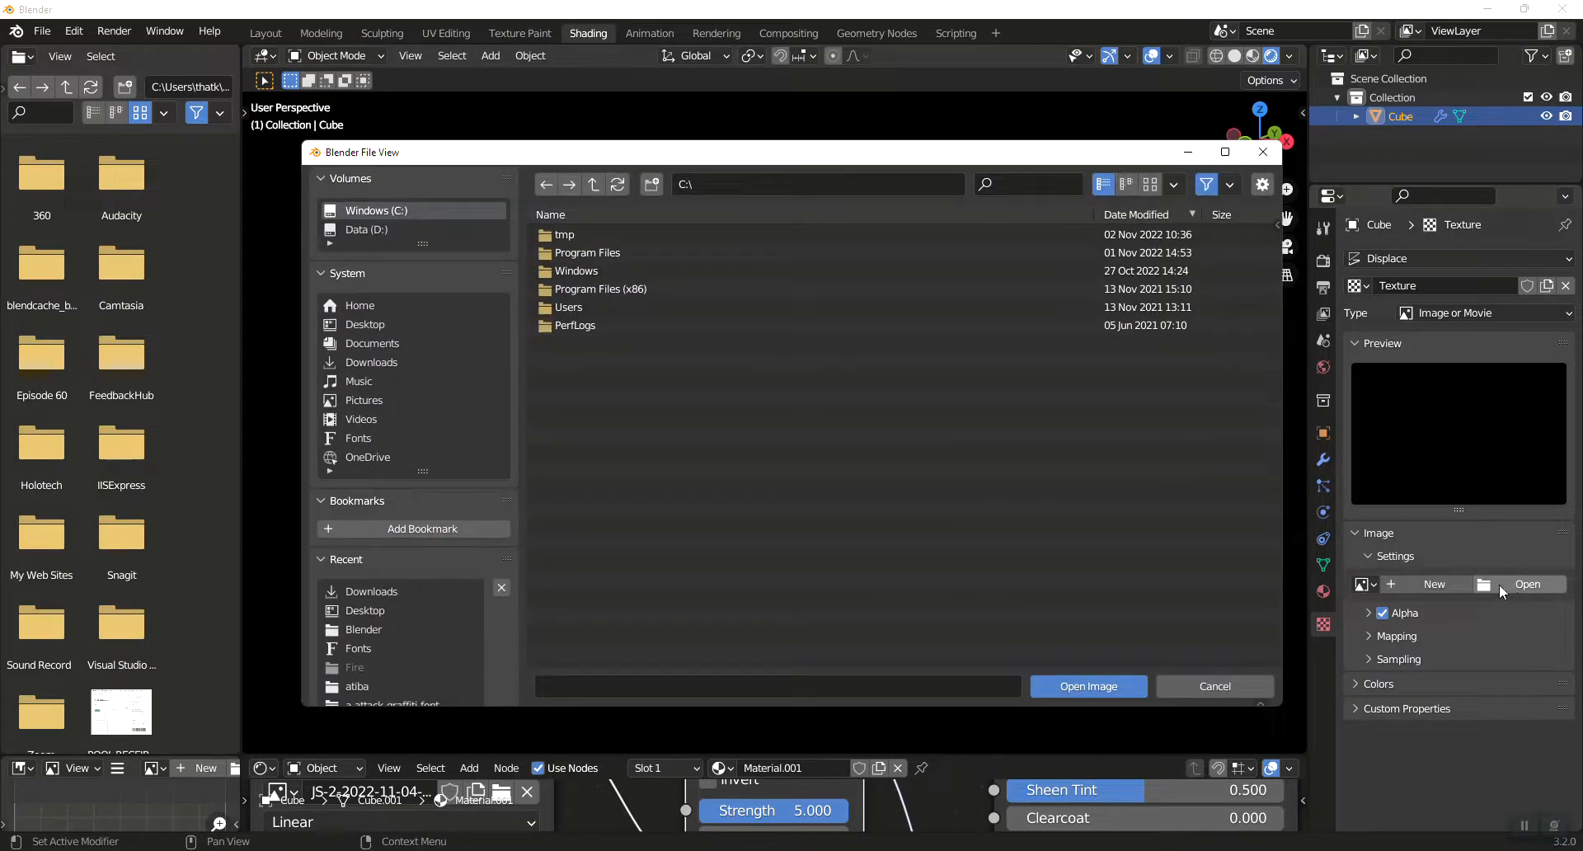
click(368, 347)
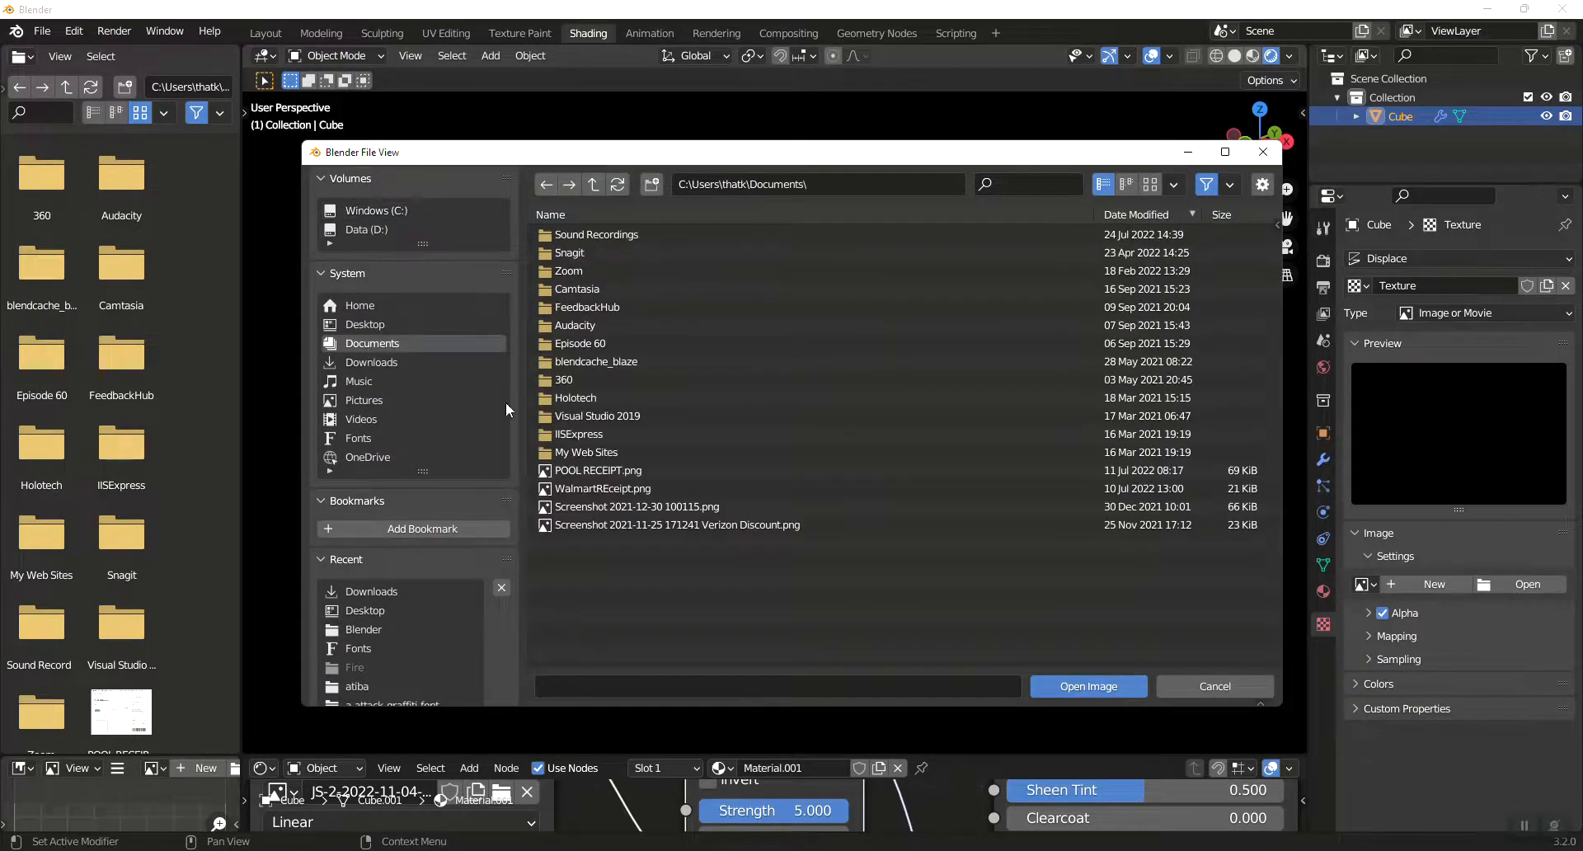
click(366, 362)
scroll(705, 478, down, 10)
double_click(681, 507)
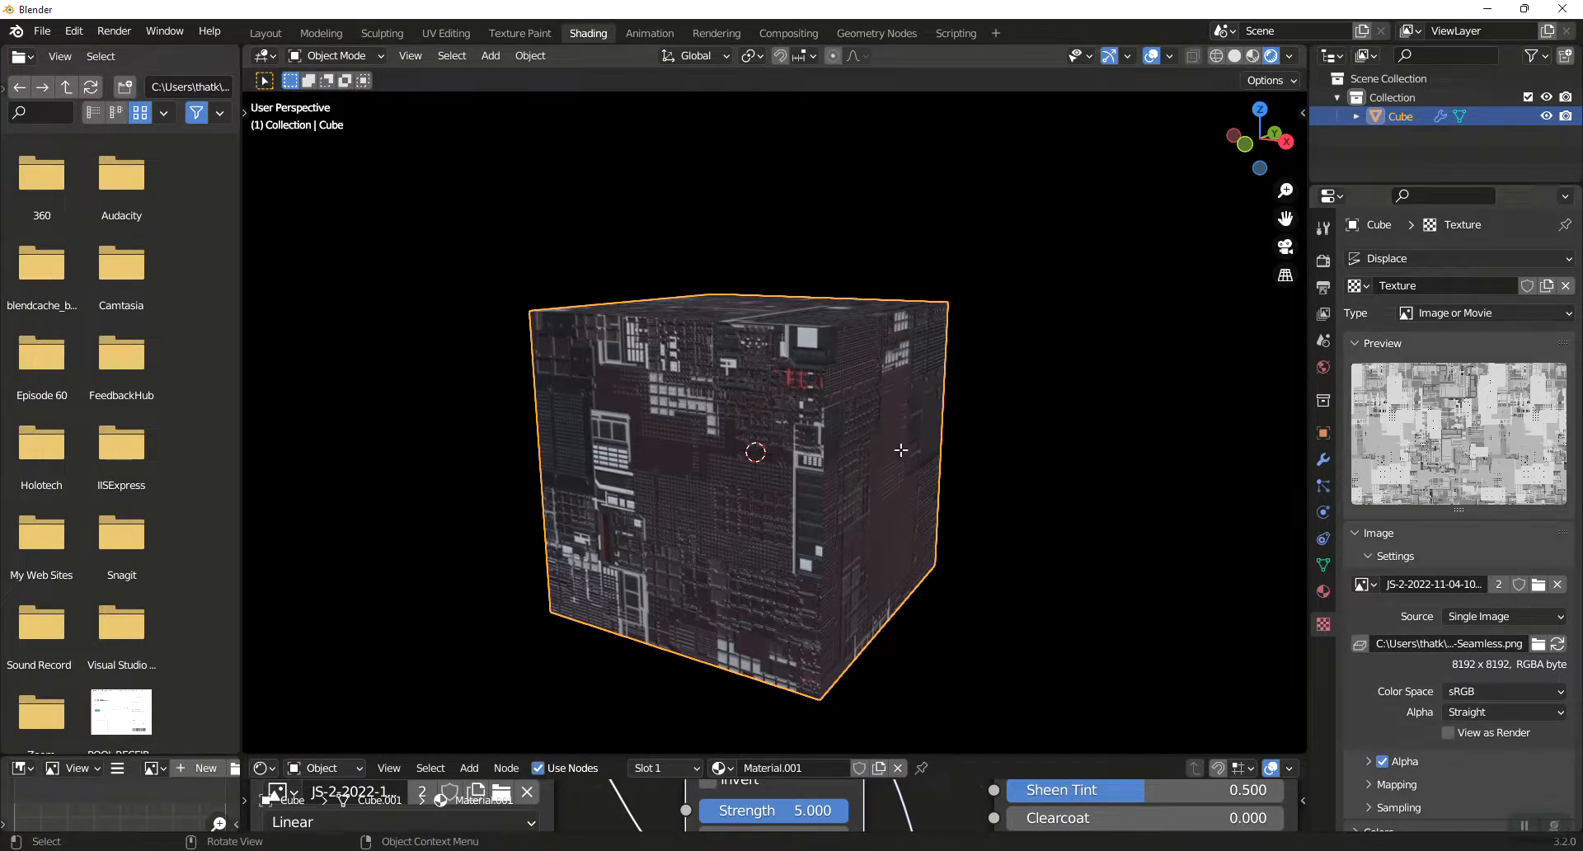
Step: Add a Subdivision Surface modifier to the cube and move it above the Displace modifier in the stack
key(Tab)
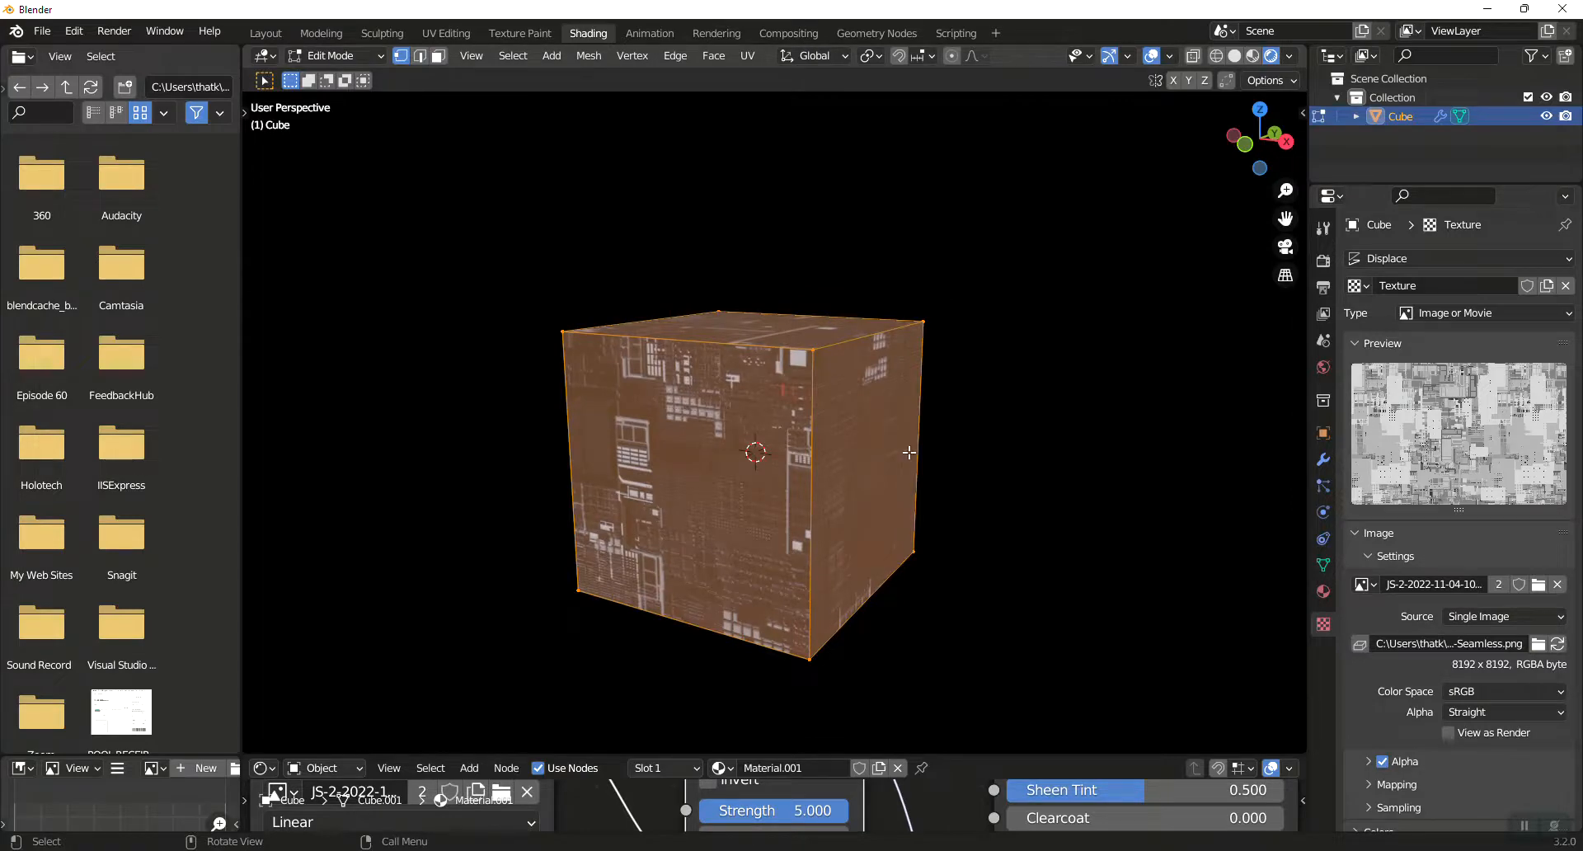
key(Tab)
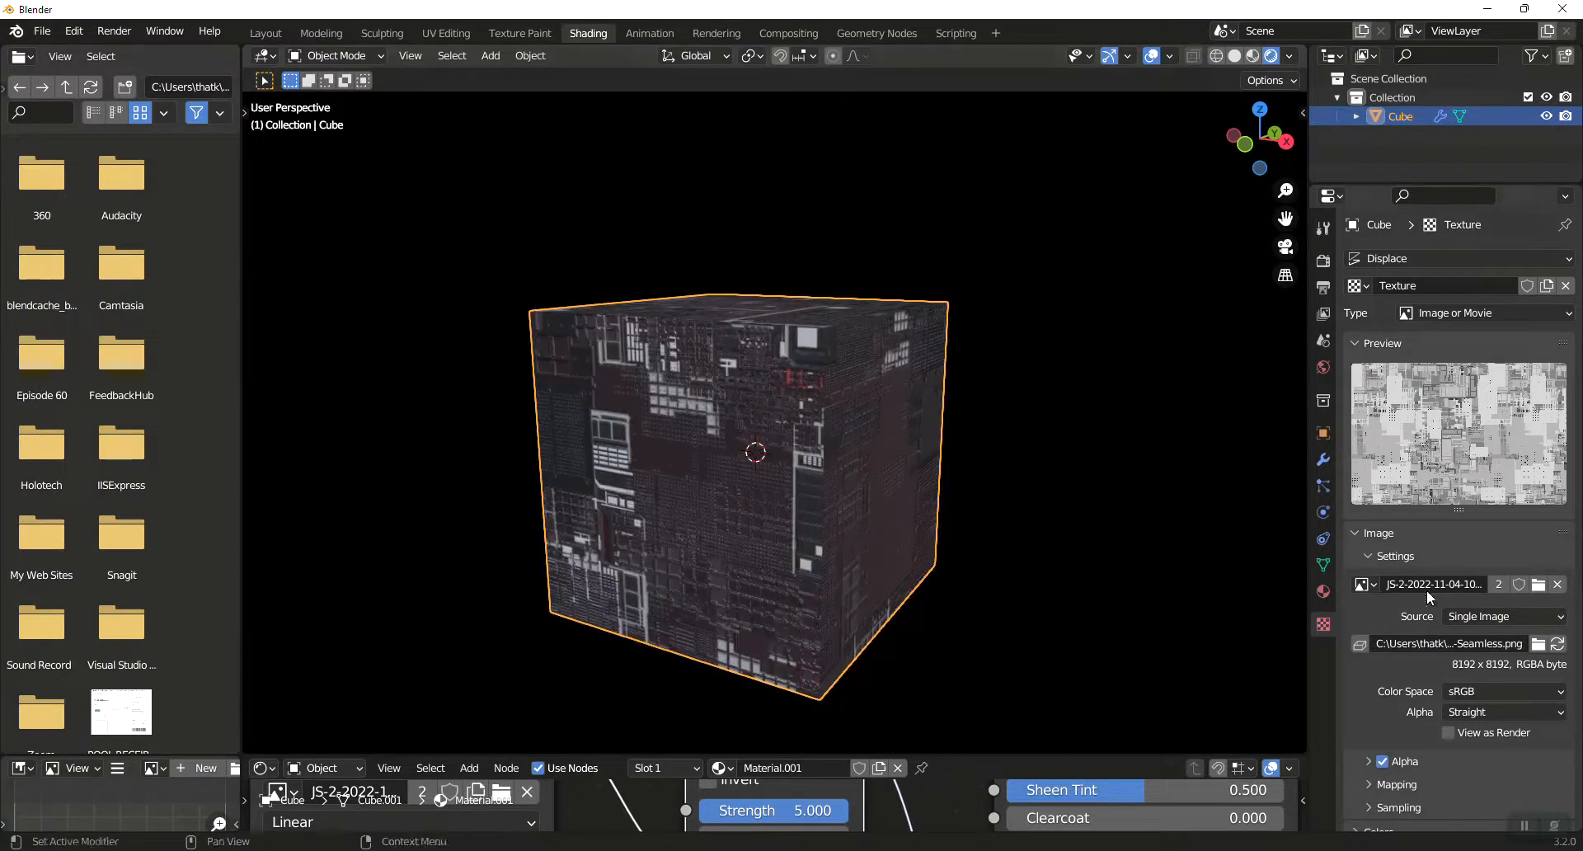
click(1322, 464)
click(1452, 257)
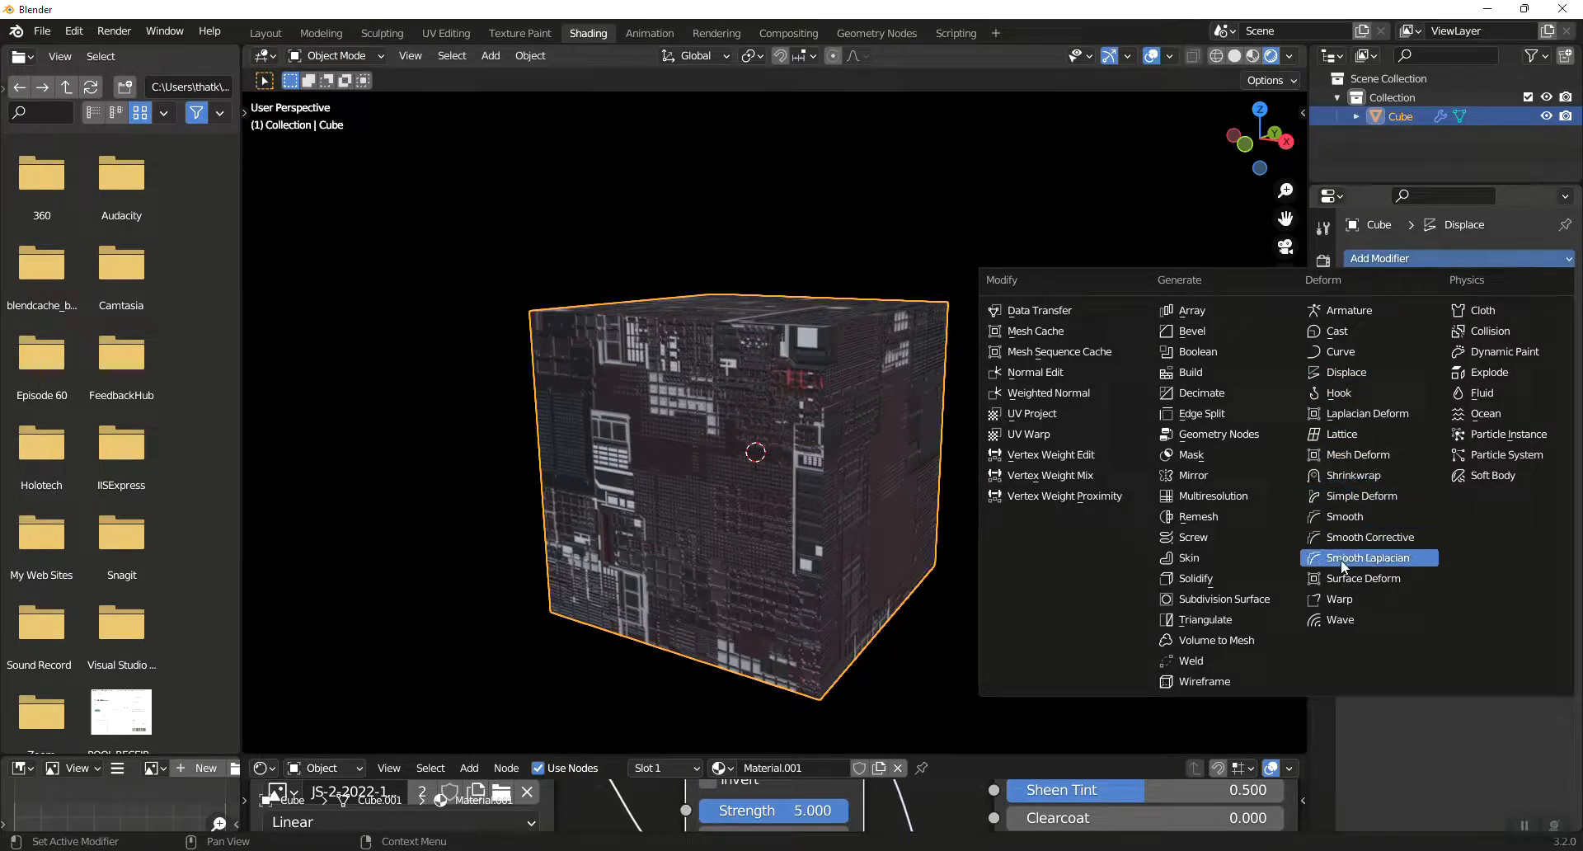
click(1249, 595)
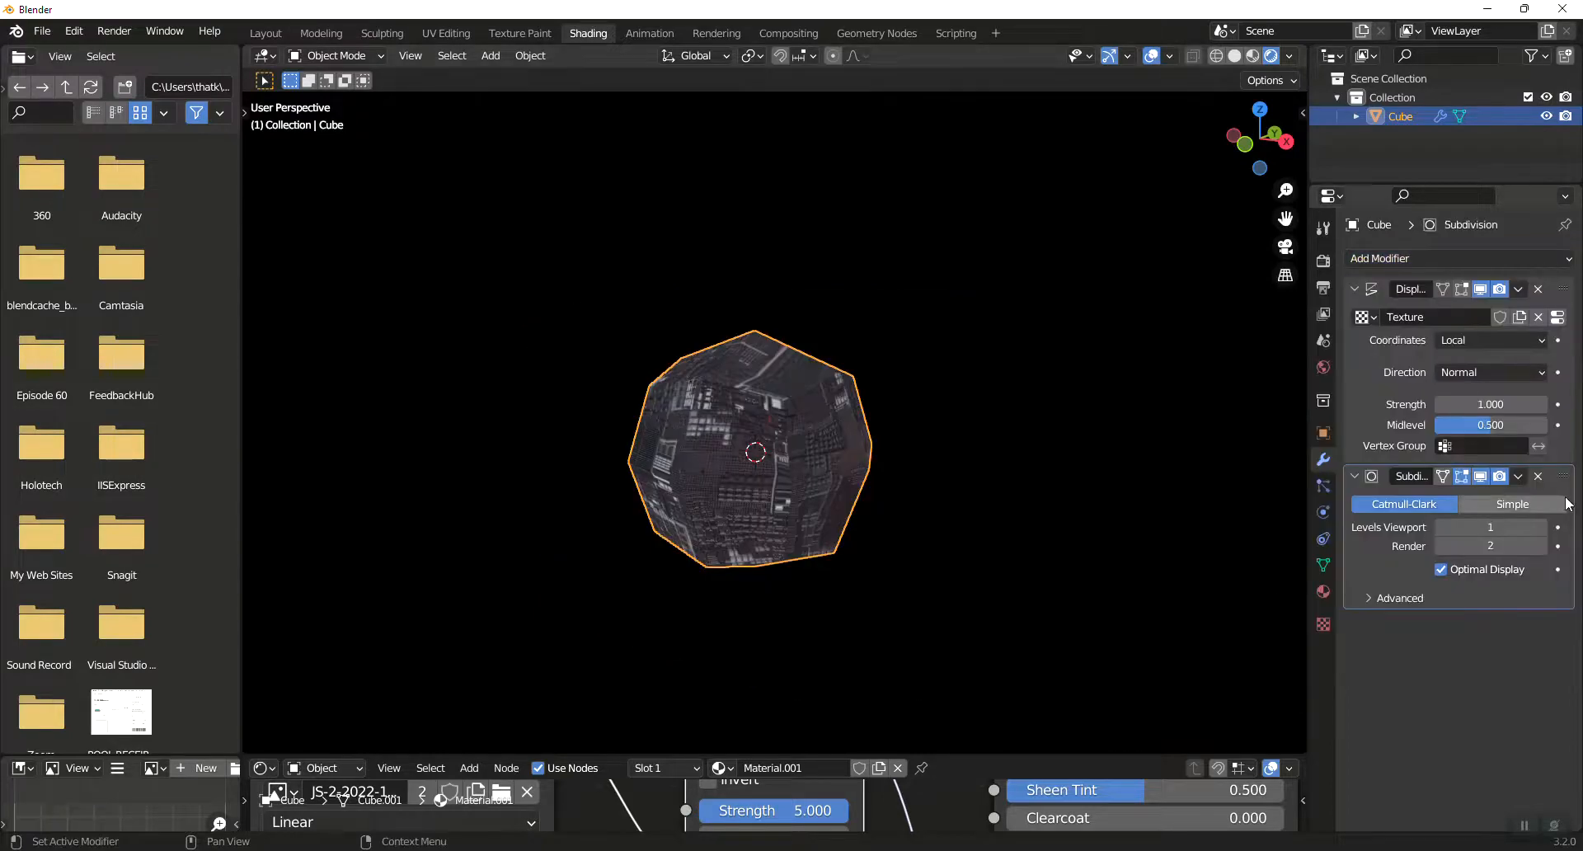
drag(1564, 476, 1570, 294)
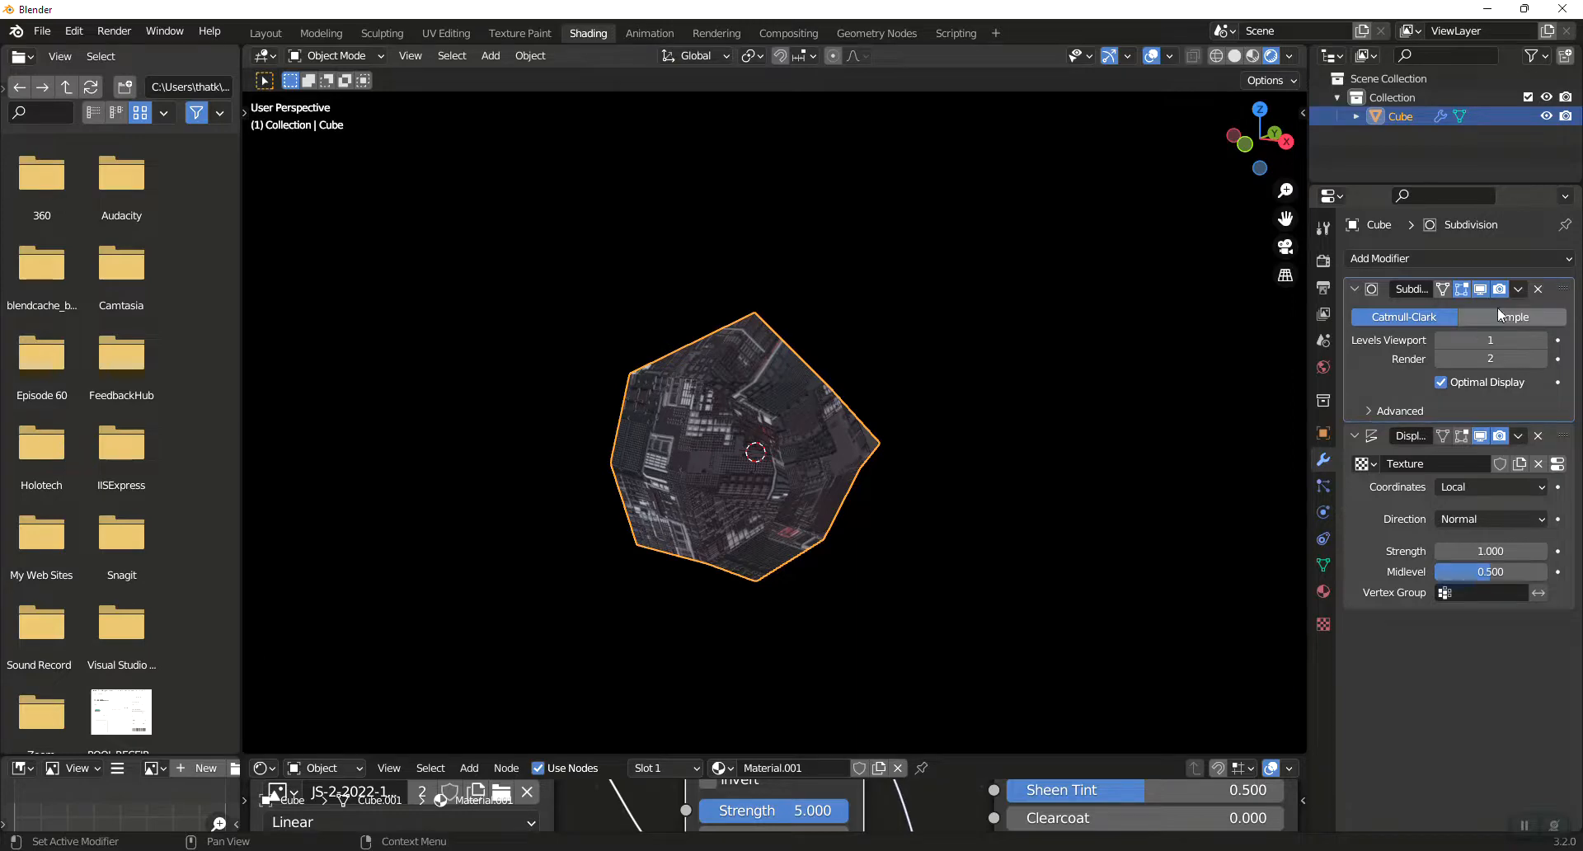
Step: Set the Subdivision Surface modifier's viewport levels to 6 and check the displaced mesh
click(1503, 346)
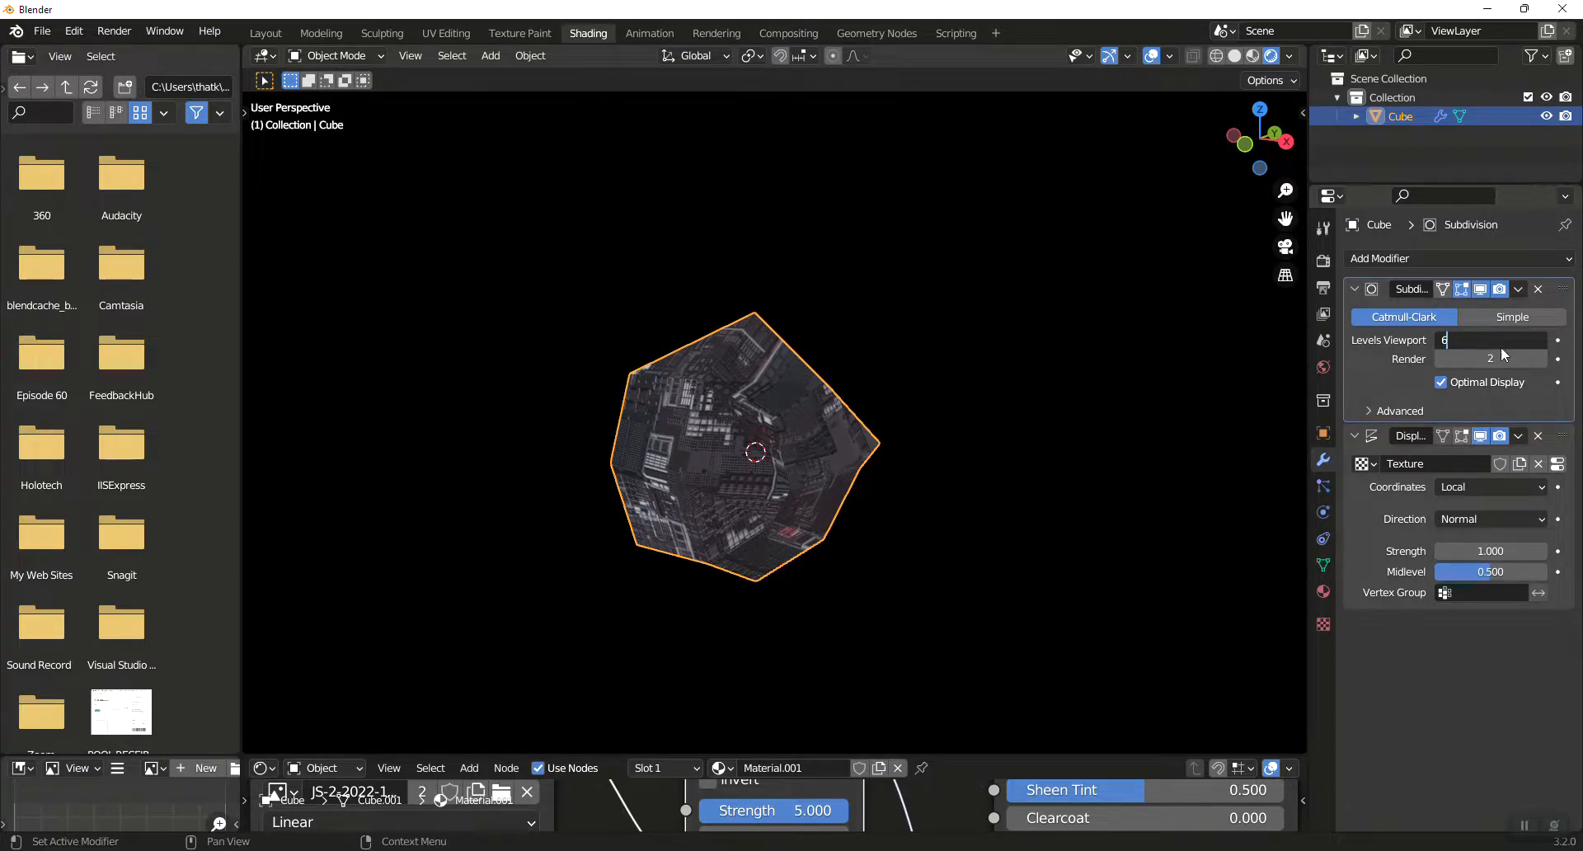
text(6)
key(Return)
middle_drag(747, 348, 709, 277)
scroll(880, 343, up, 5)
scroll(881, 343, down, 2)
Step: Set the Displace modifier's strength to 0.2 and inspect the relief around the sphere
click(1484, 550)
text(0.2)
key(Return)
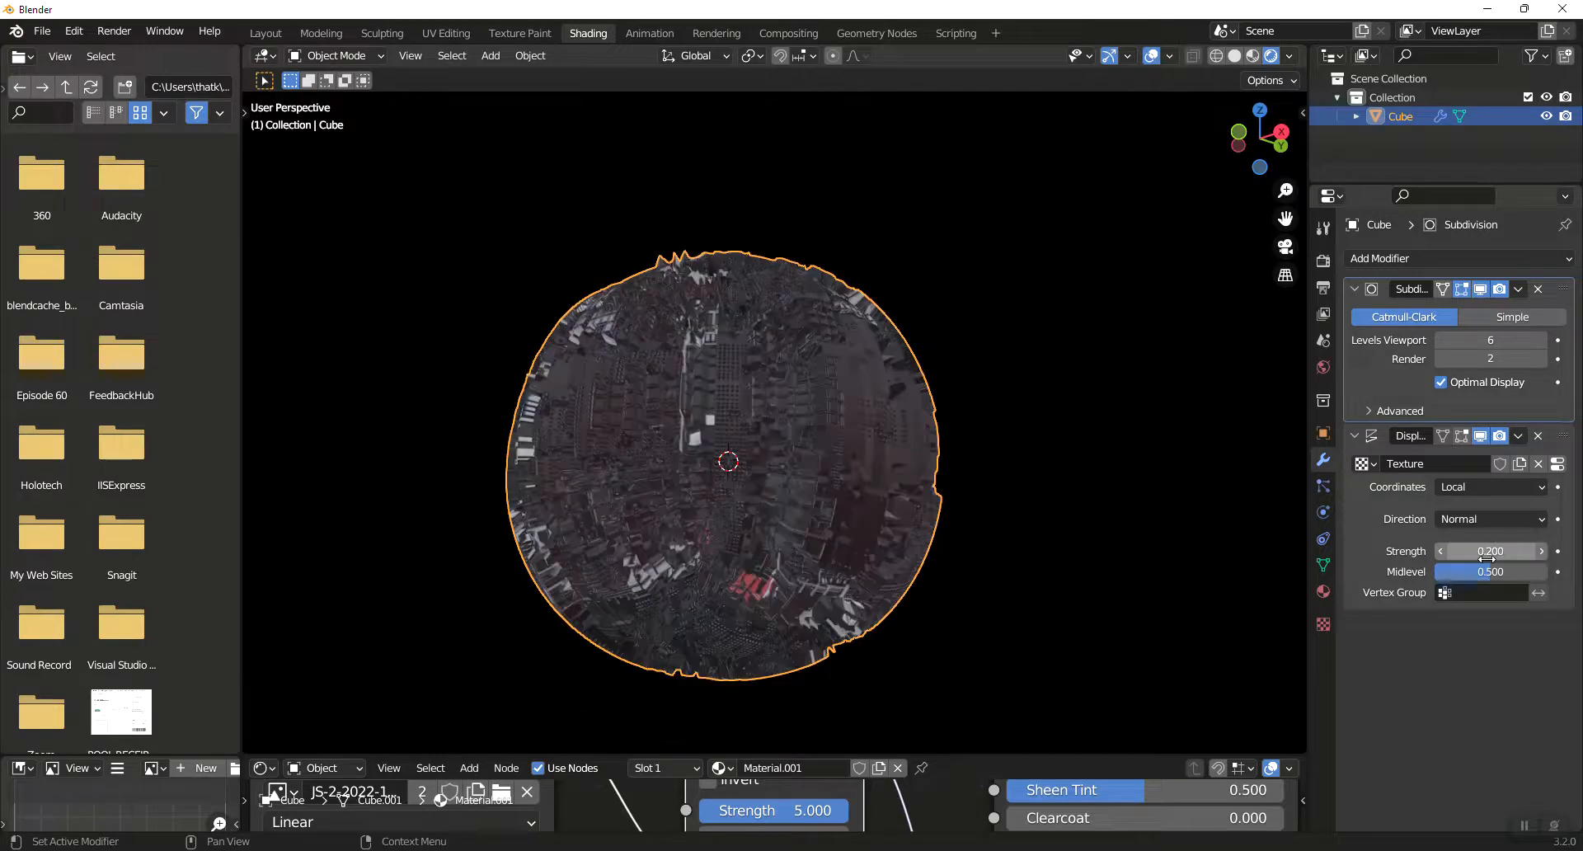
middle_drag(817, 420, 967, 438)
scroll(774, 417, up, 3)
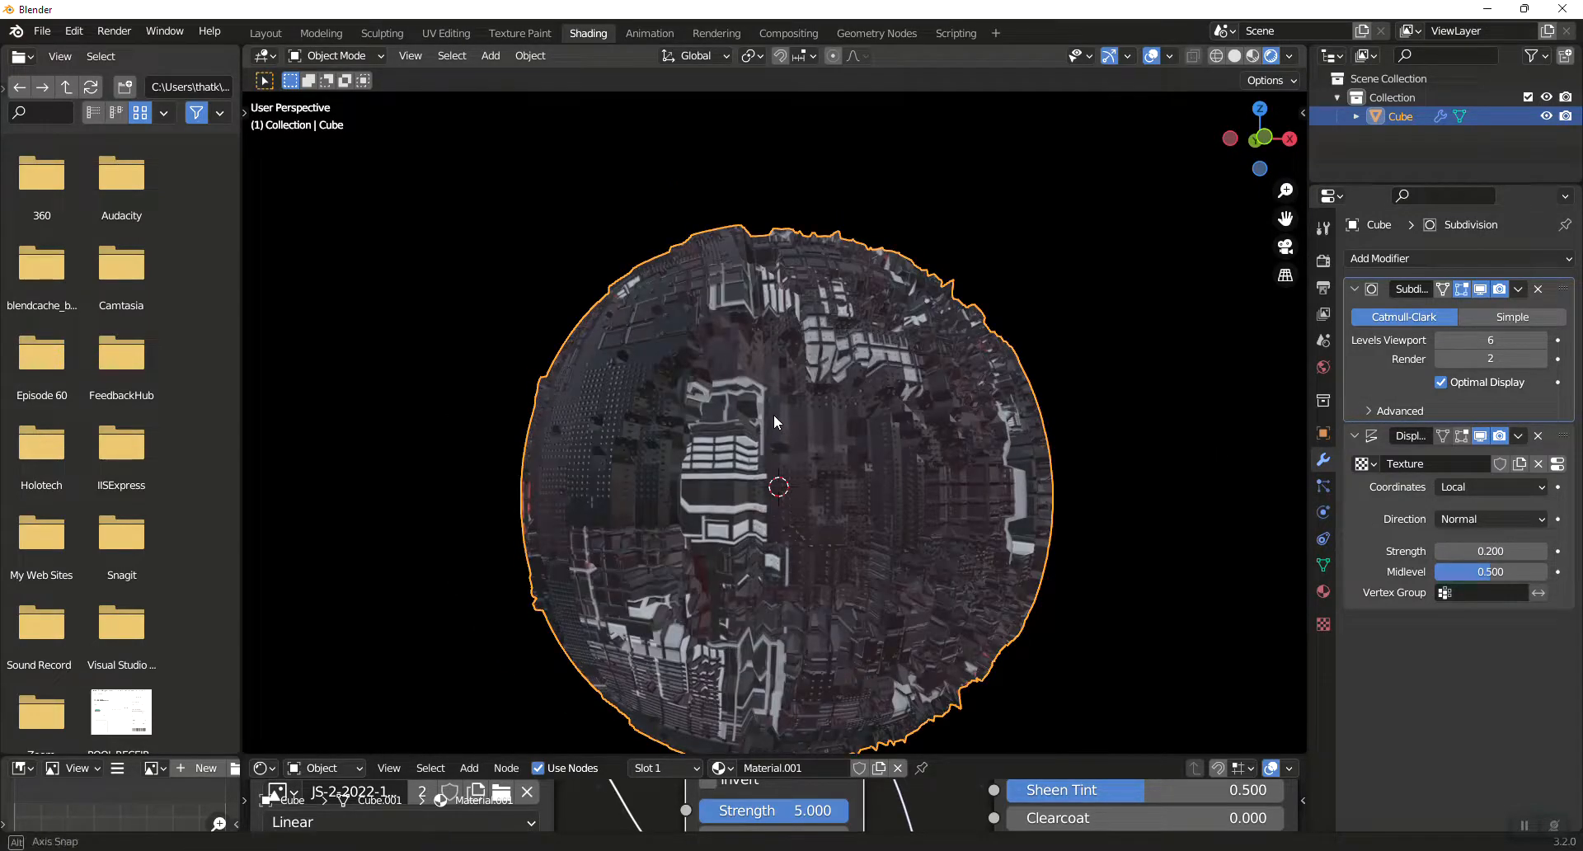
middle_drag(773, 414, 831, 405)
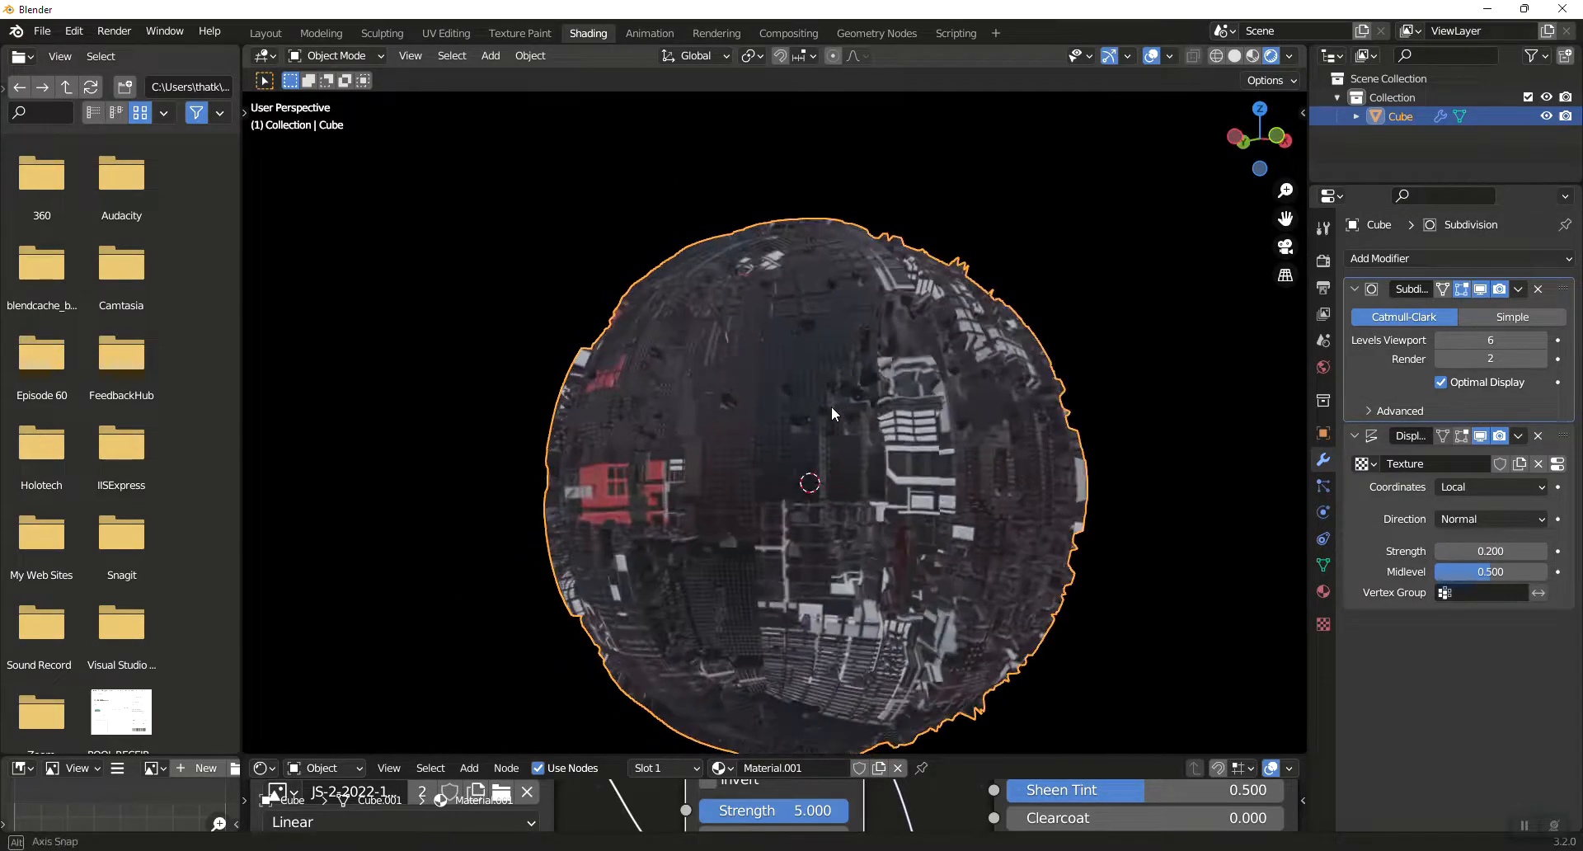
Step: Switch the Displace modifier's texture coordinates to UV and check the relief from several sides
click(1497, 490)
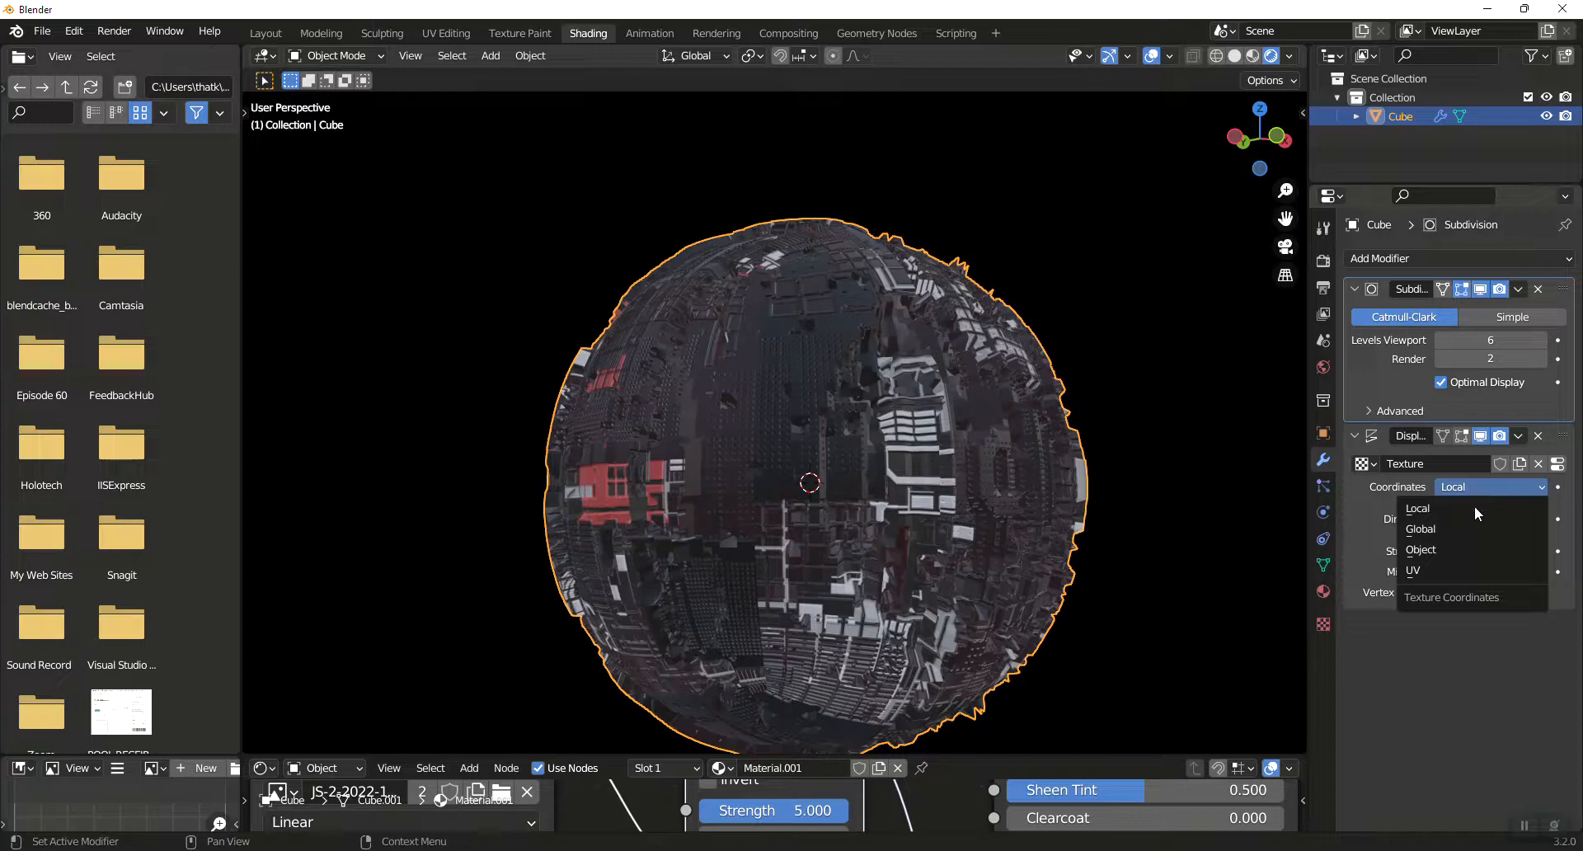
click(1416, 568)
middle_drag(870, 326, 775, 330)
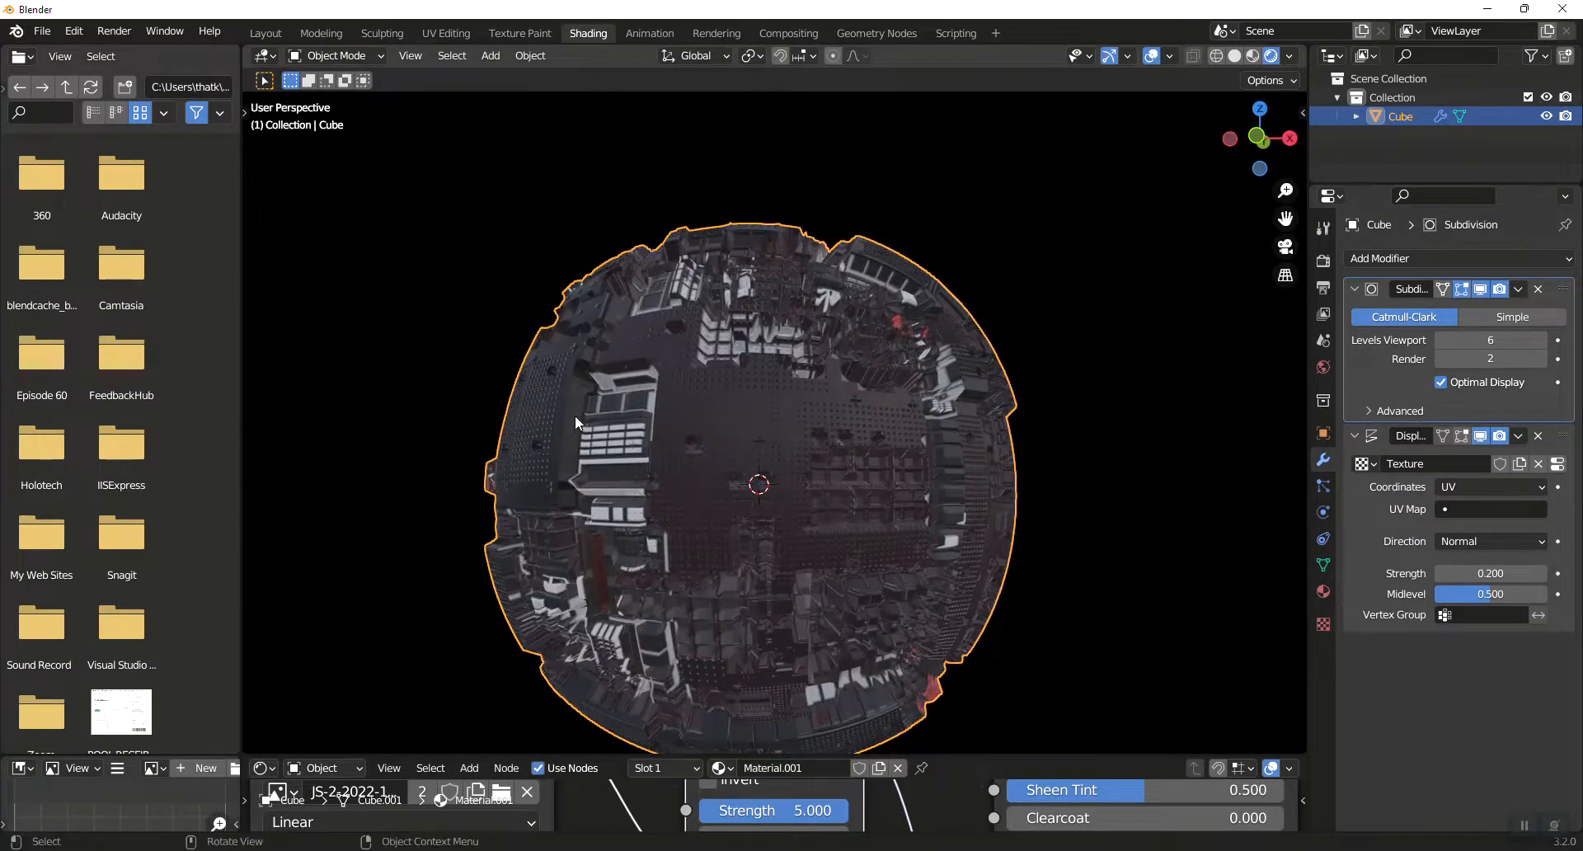
middle_drag(571, 389, 832, 389)
middle_drag(766, 478, 830, 483)
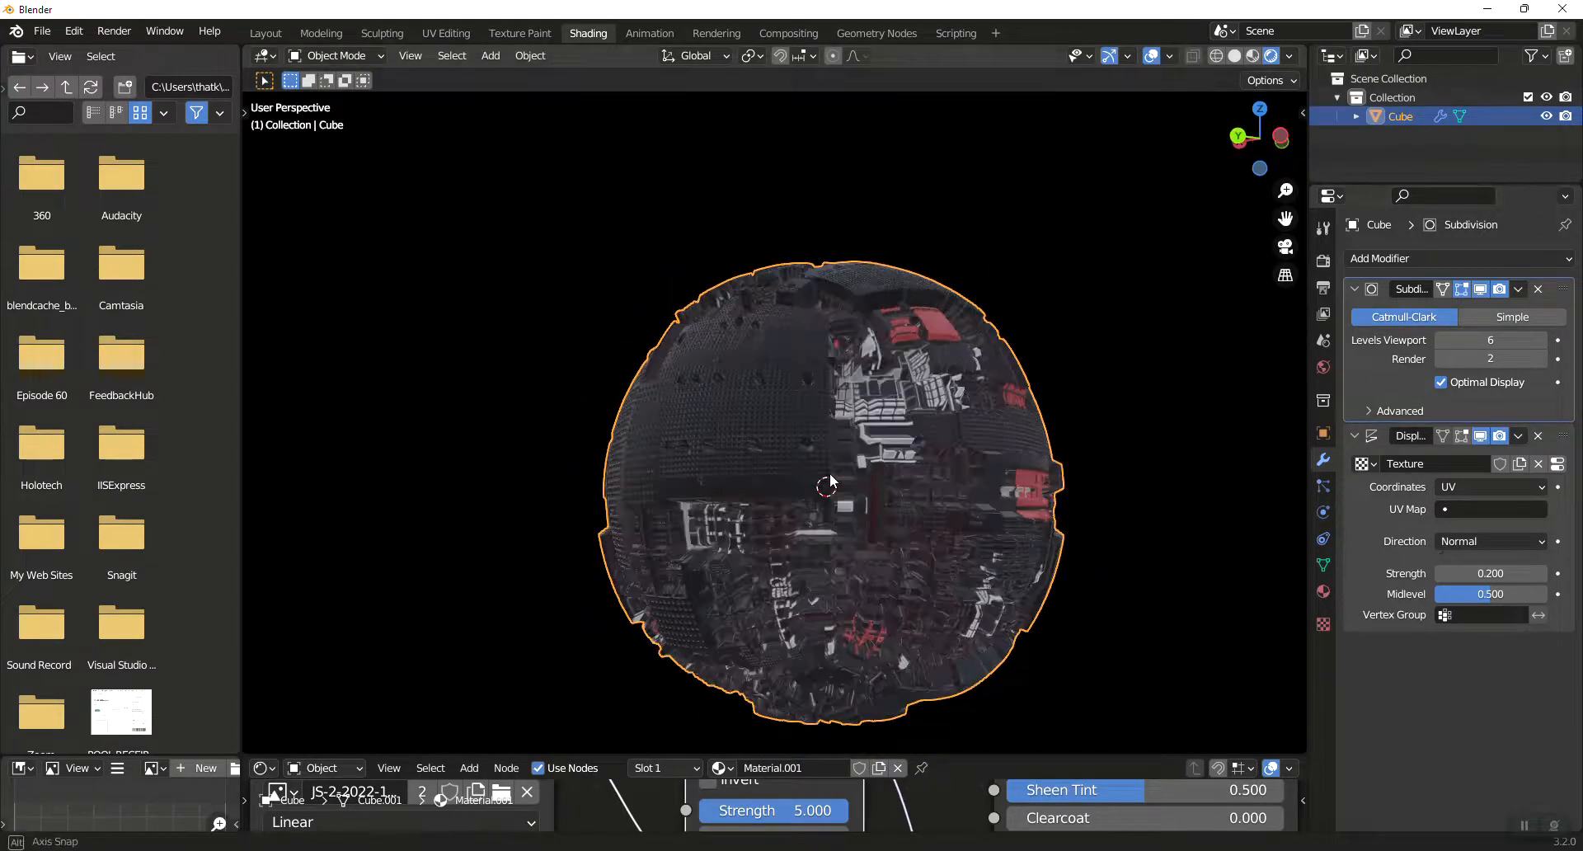
scroll(831, 483, down, 1)
Step: Reduce the Displace modifier's strength to 0.1
click(1487, 574)
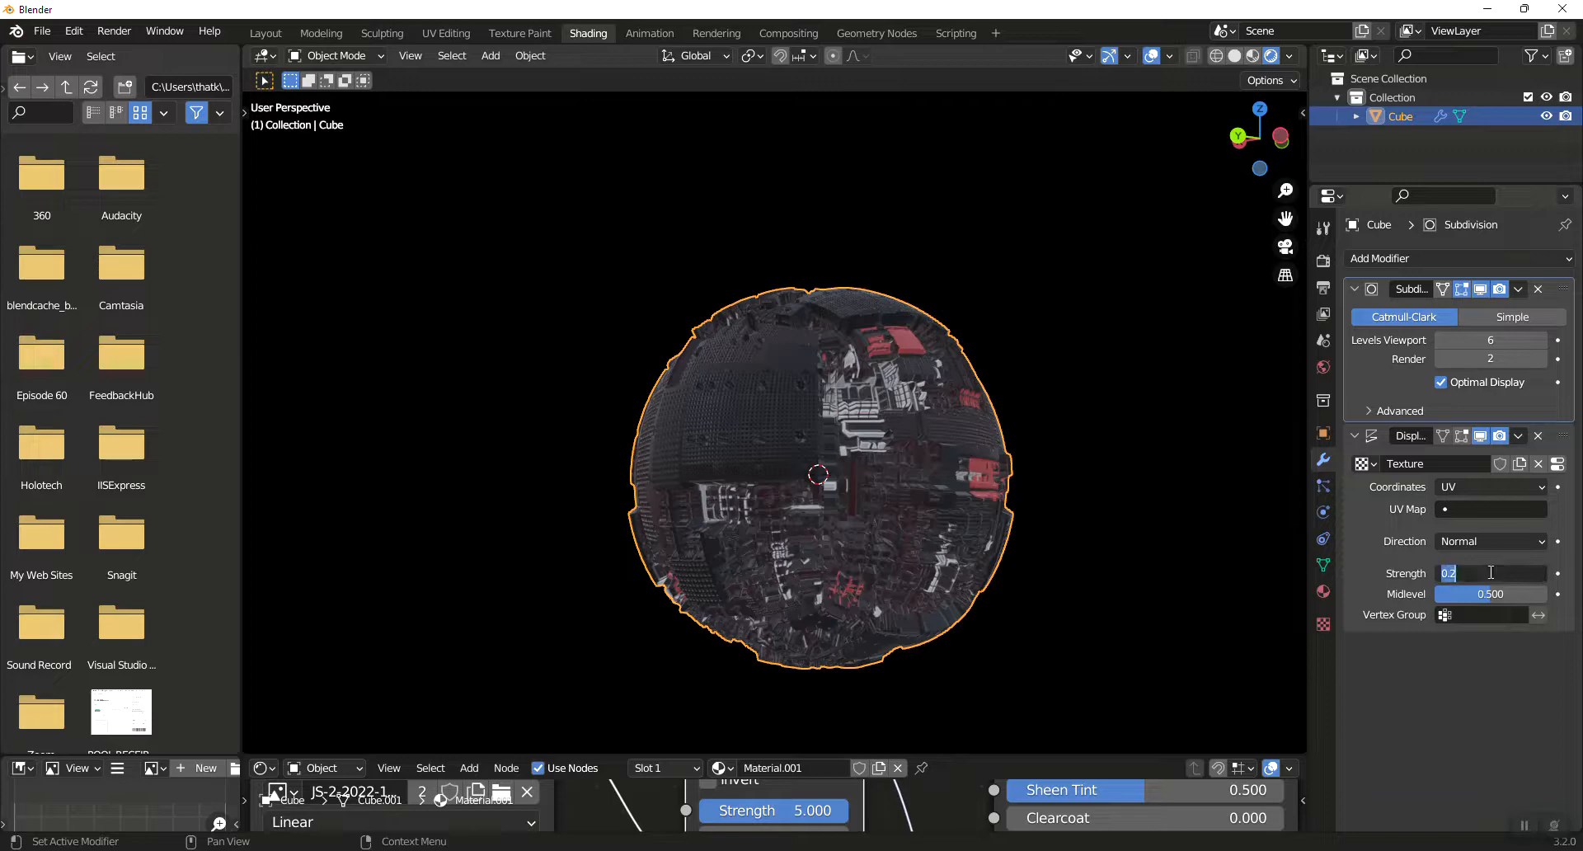
text(0.1)
key(Return)
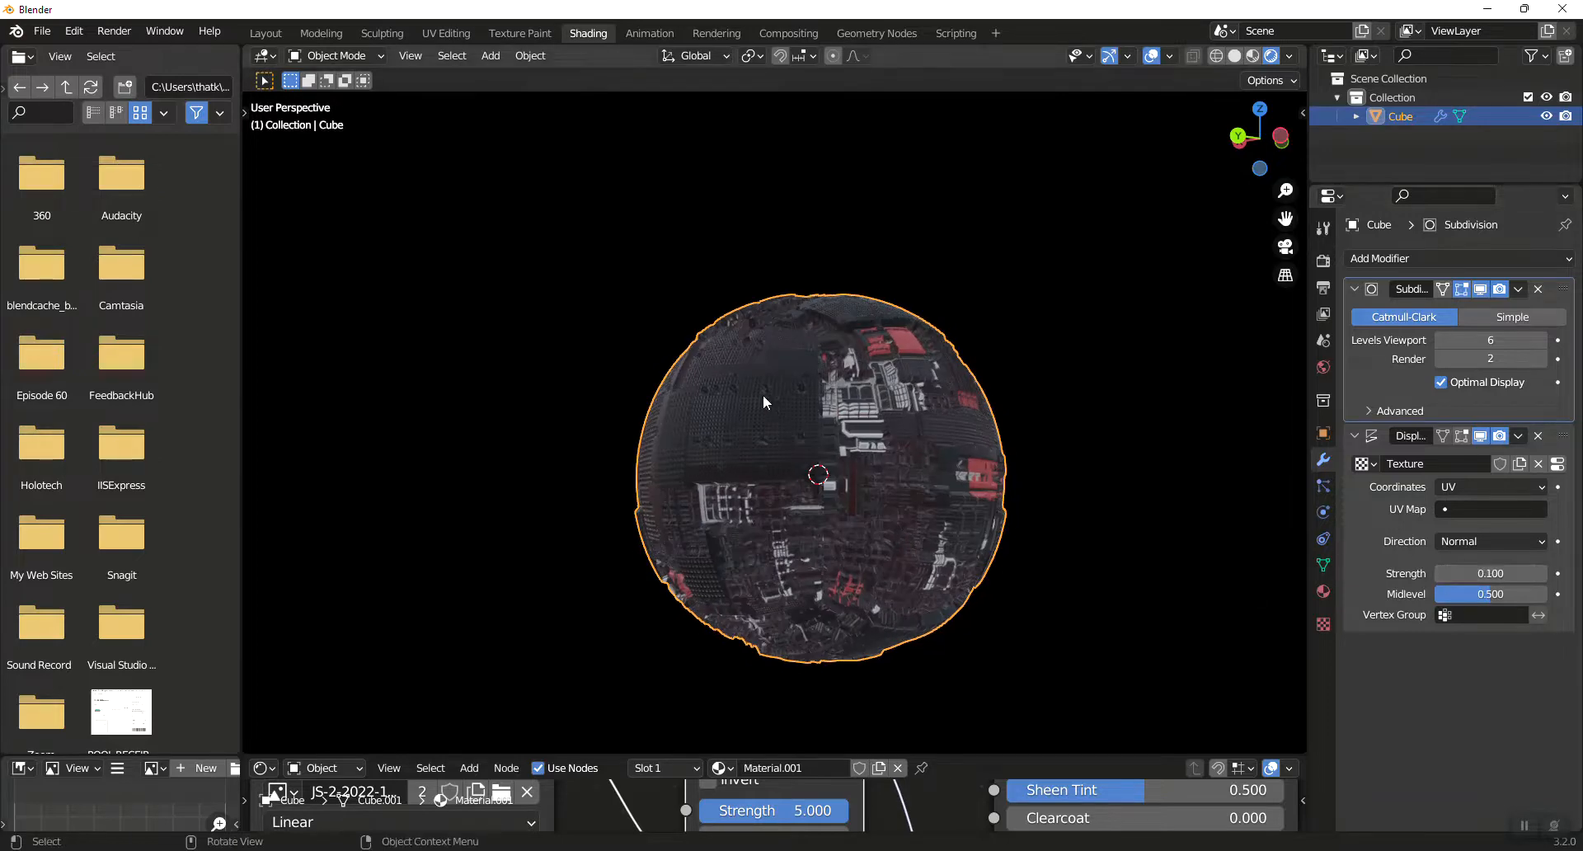
Step: Examine the displaced panels and surface detail around the sphere, both close up and from a distance
middle_drag(763, 394, 956, 404)
scroll(793, 442, up, 5)
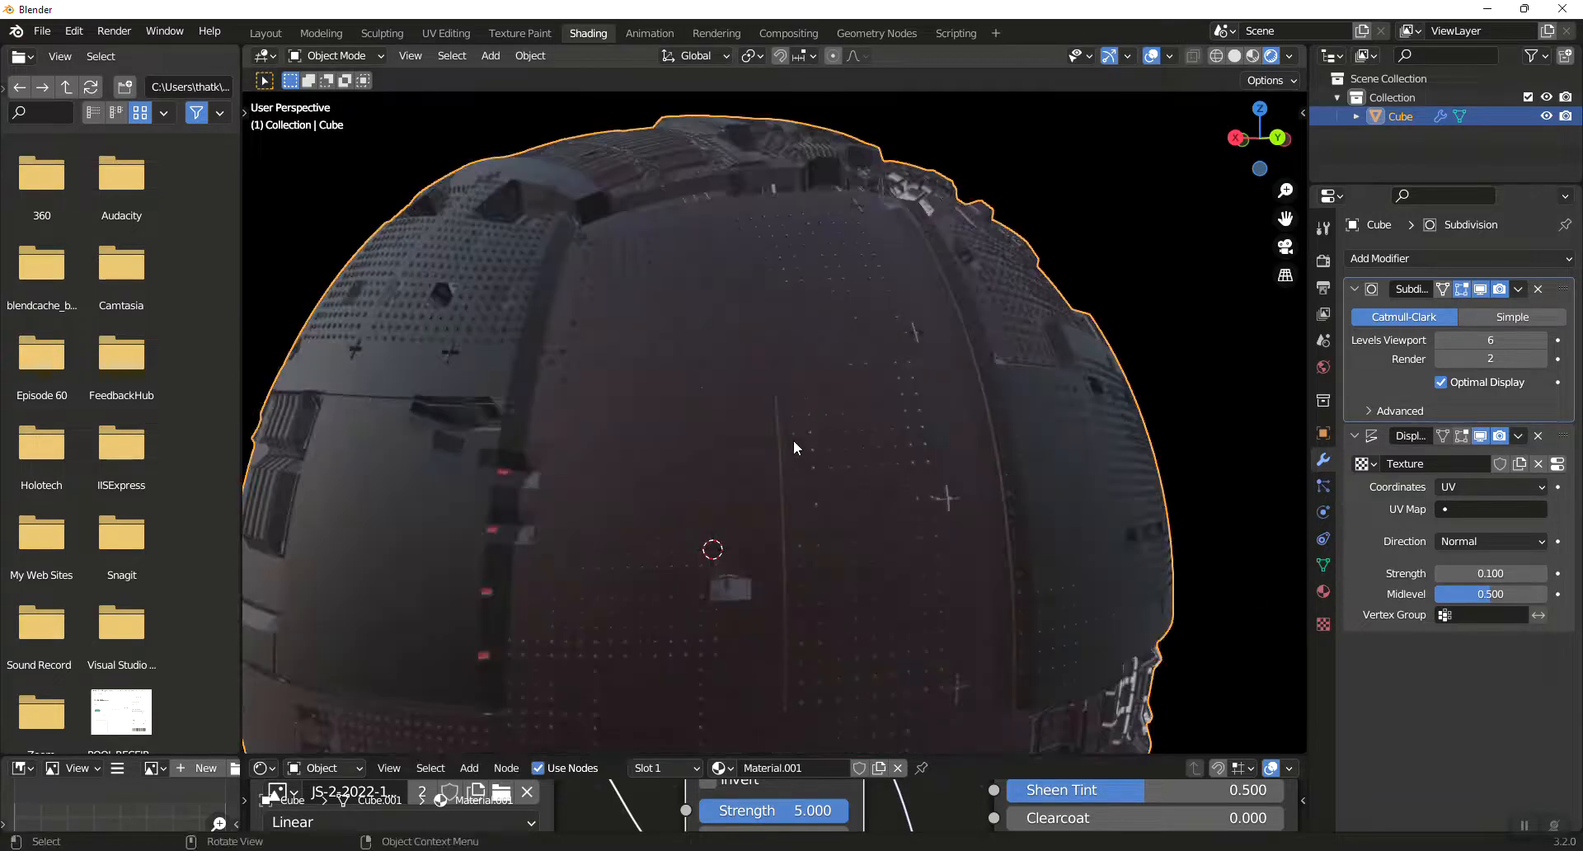
middle_drag(759, 436, 583, 423)
scroll(657, 433, down, 3)
scroll(583, 423, down, 2)
middle_drag(826, 427, 754, 439)
scroll(863, 430, up, 2)
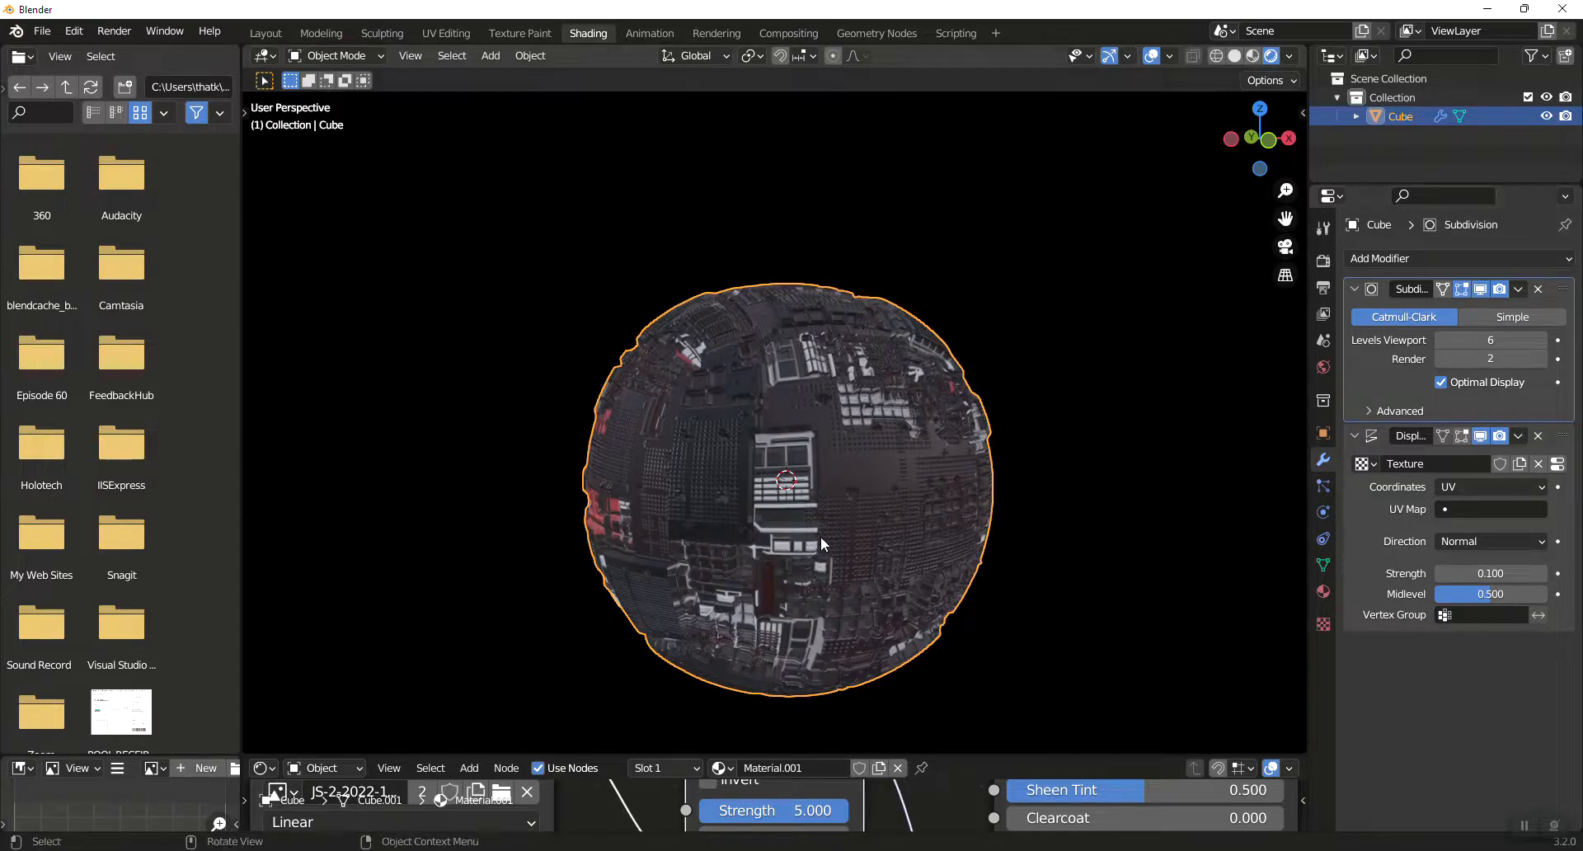
mouse_move(820, 536)
middle_down()
mouse_move(777, 467)
mouse_move(801, 521)
middle_up()
scroll(776, 466, up, 3)
scroll(777, 467, down, 3)
scroll(802, 521, down, 2)
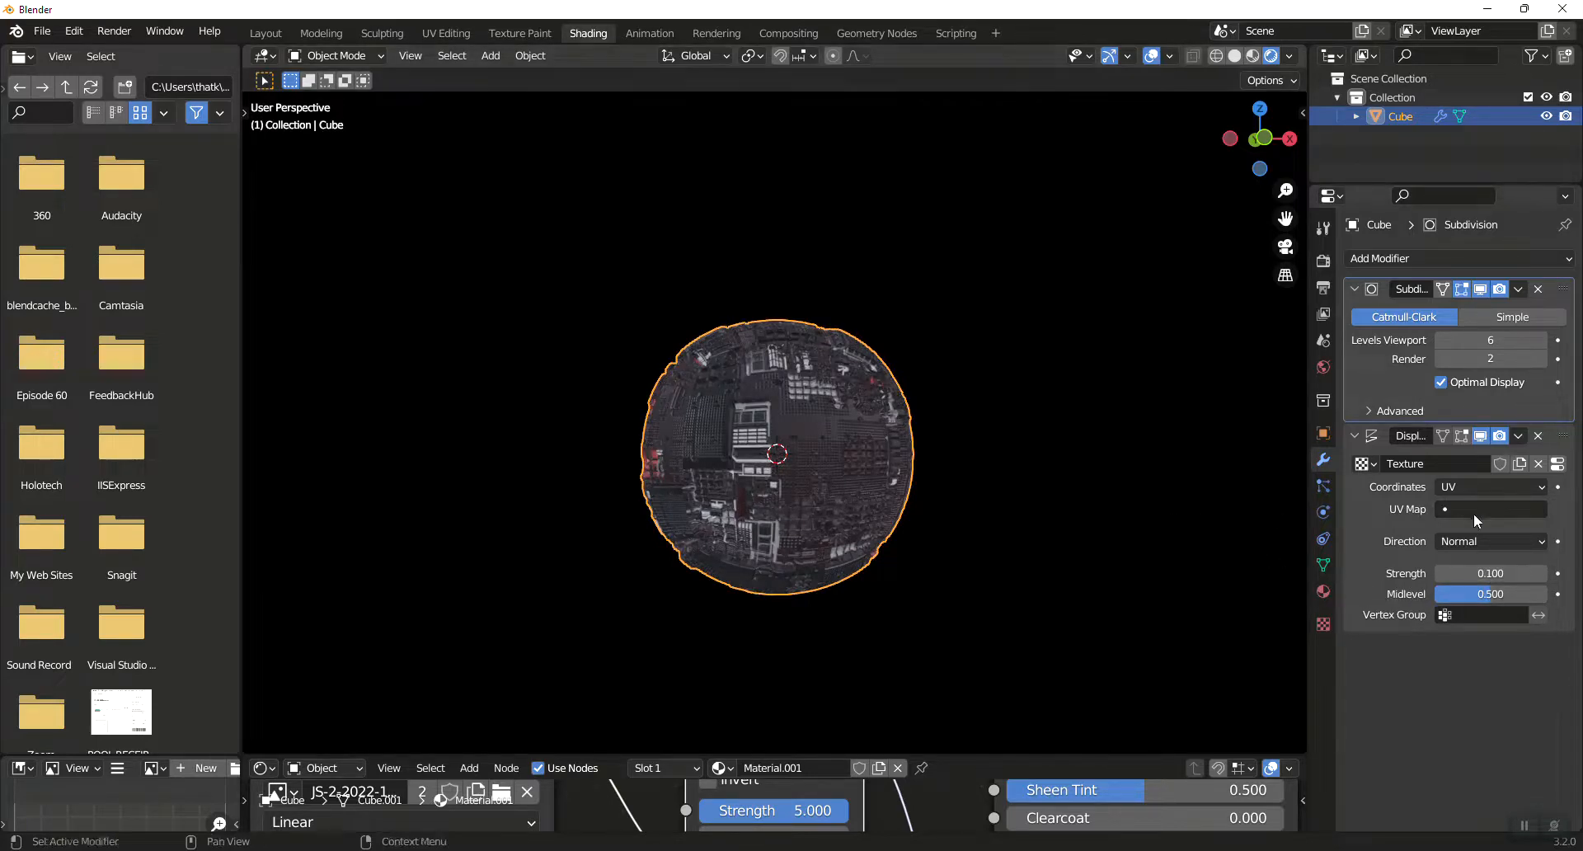
Step: Try a Displace strength of 0.5 on the sphere
click(1491, 574)
text(.5)
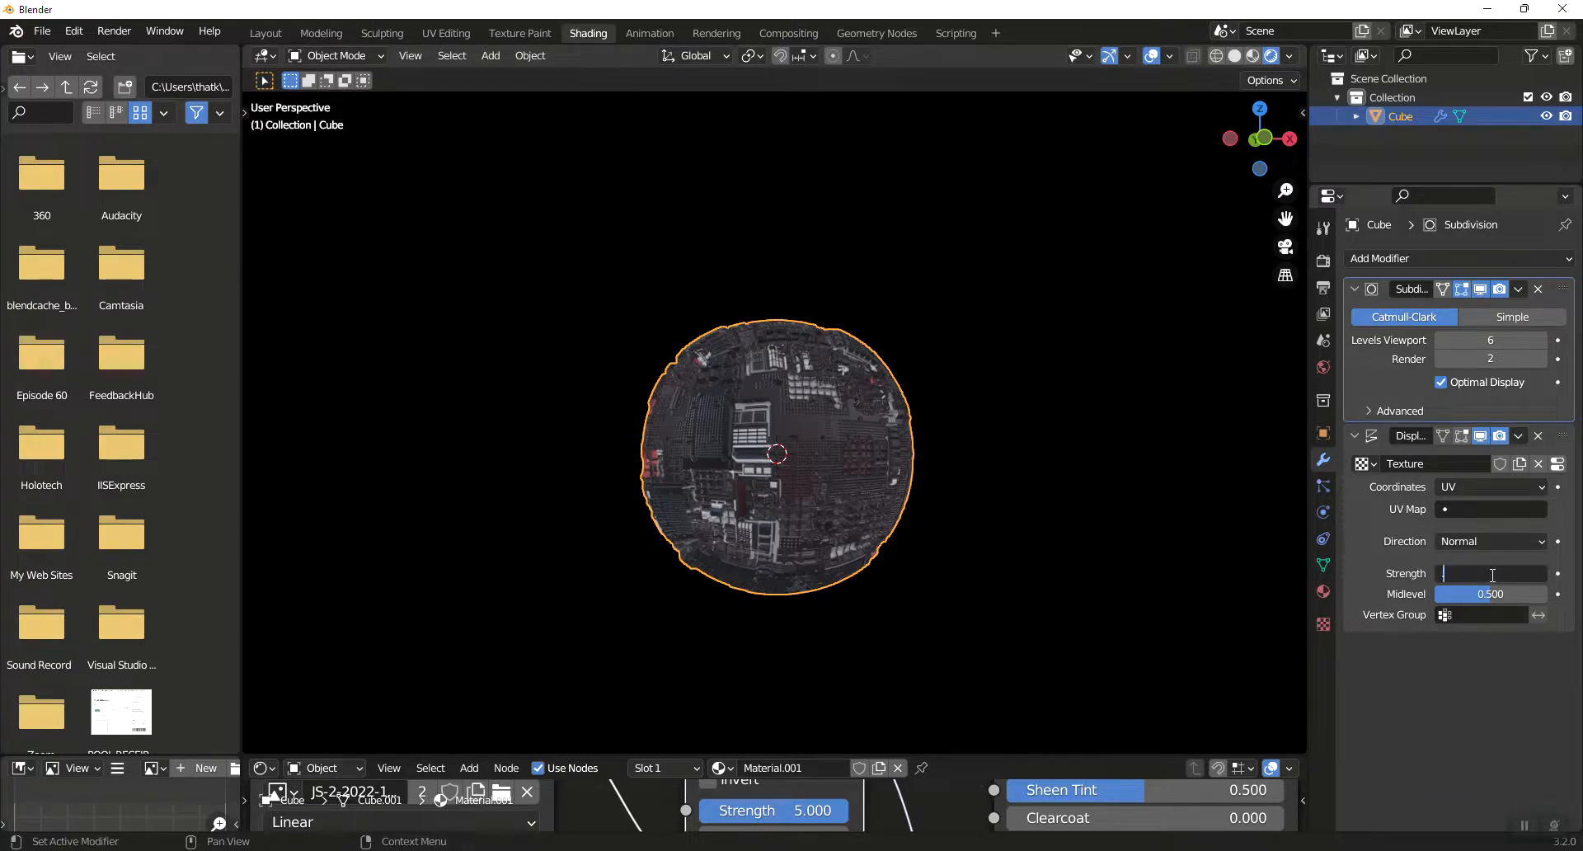
key(Return)
Step: Set the Displace modifier's strength to 0.05 and review the sphere's surface
click(1491, 573)
key(BackSpace)
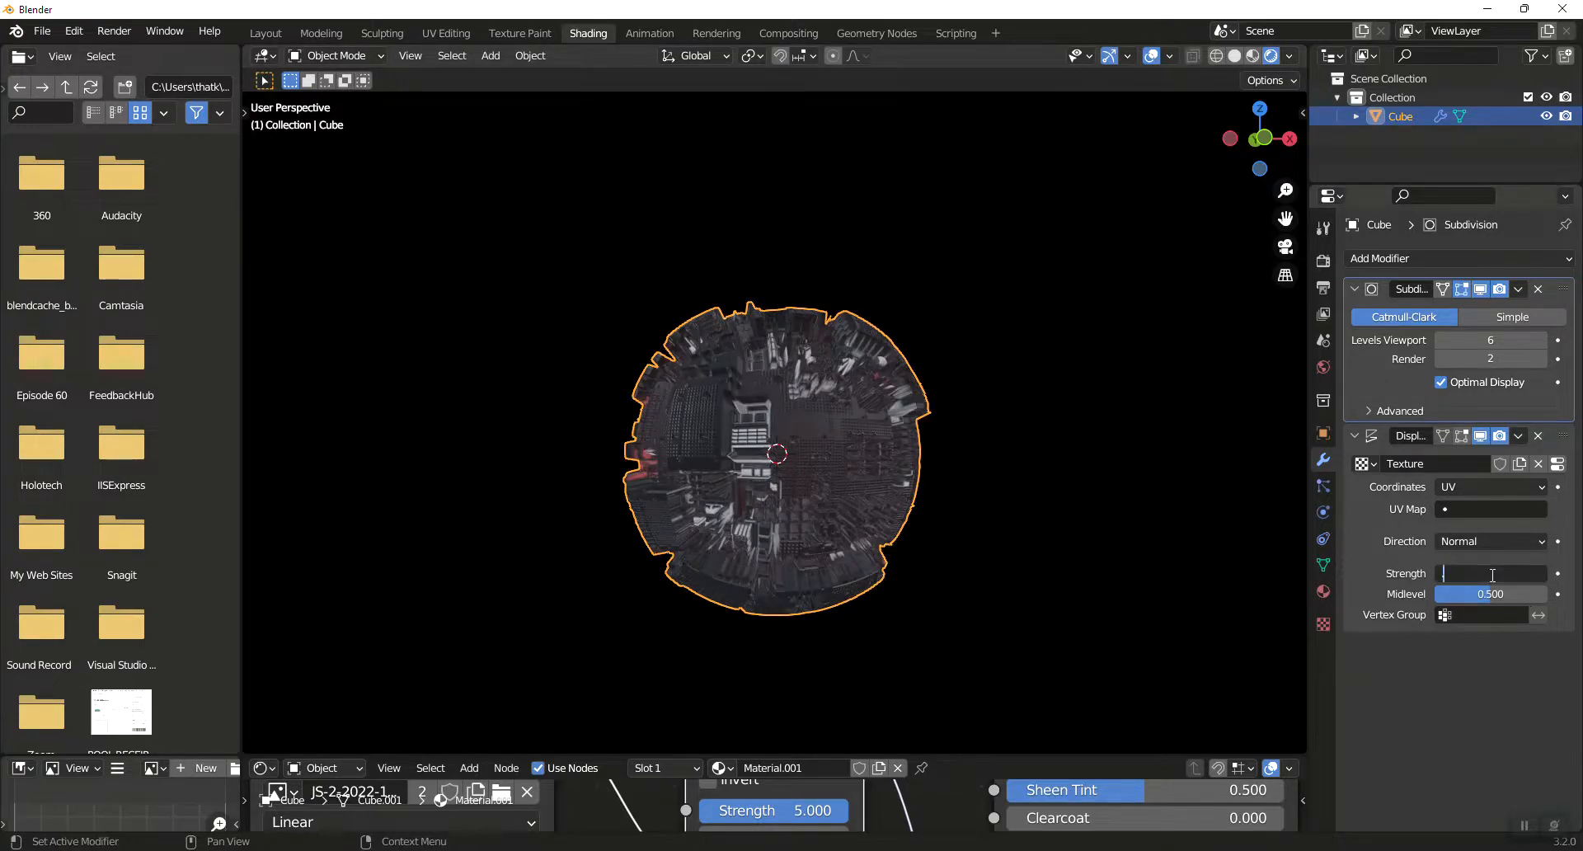
text(.05)
key(Return)
middle_drag(804, 463, 808, 426)
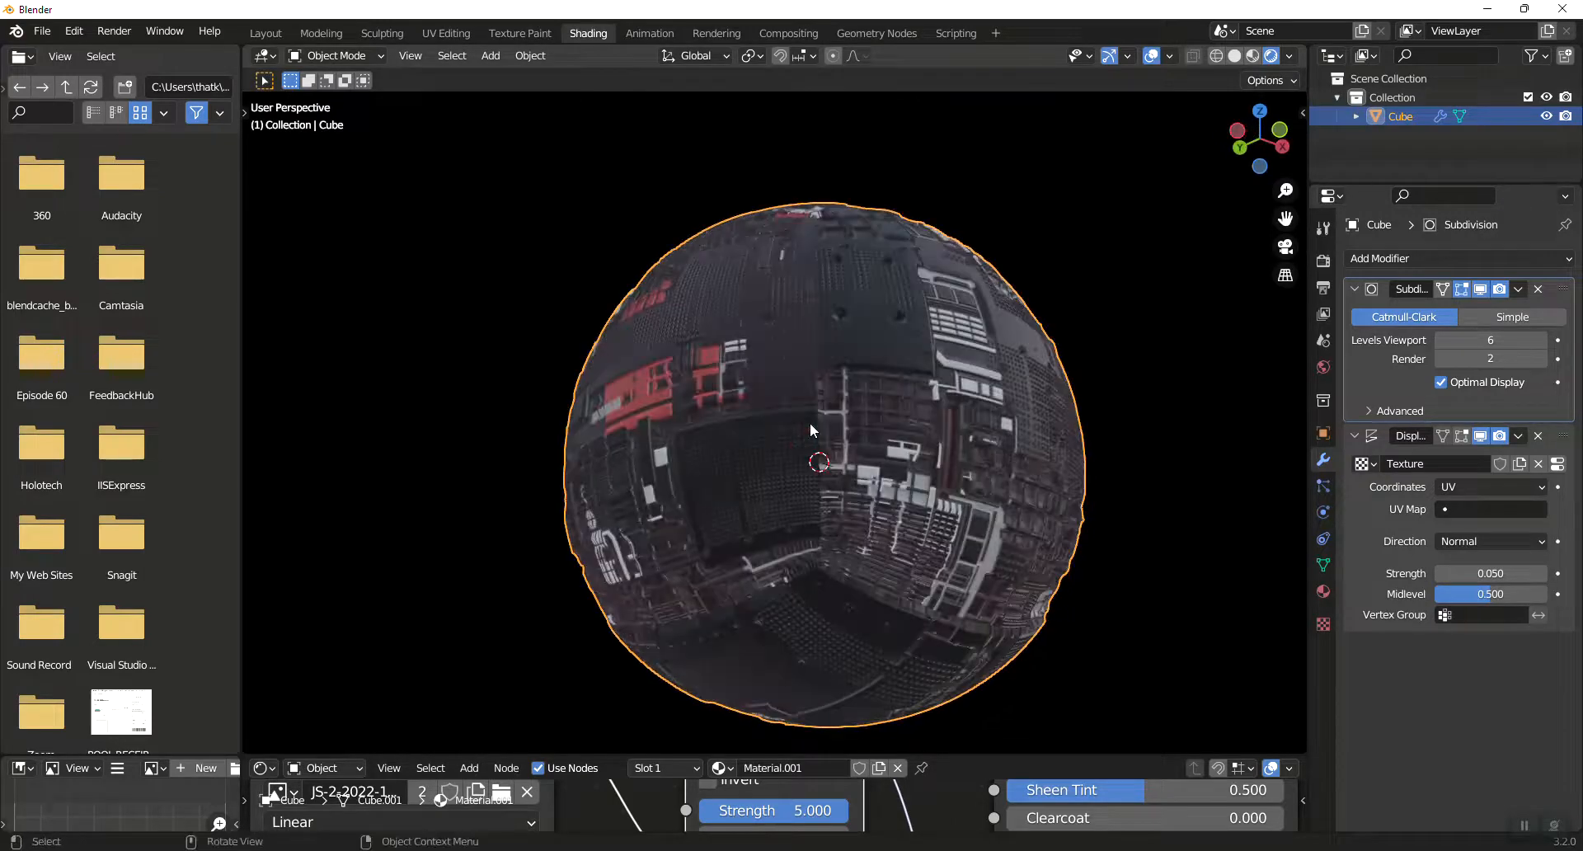
middle_drag(858, 536, 882, 659)
Step: Enlarge the node editor, move the Material Output node aside and insert a Mix Shader between it and the Principled BSDF
drag(1006, 753, 874, 425)
scroll(842, 562, down, 3)
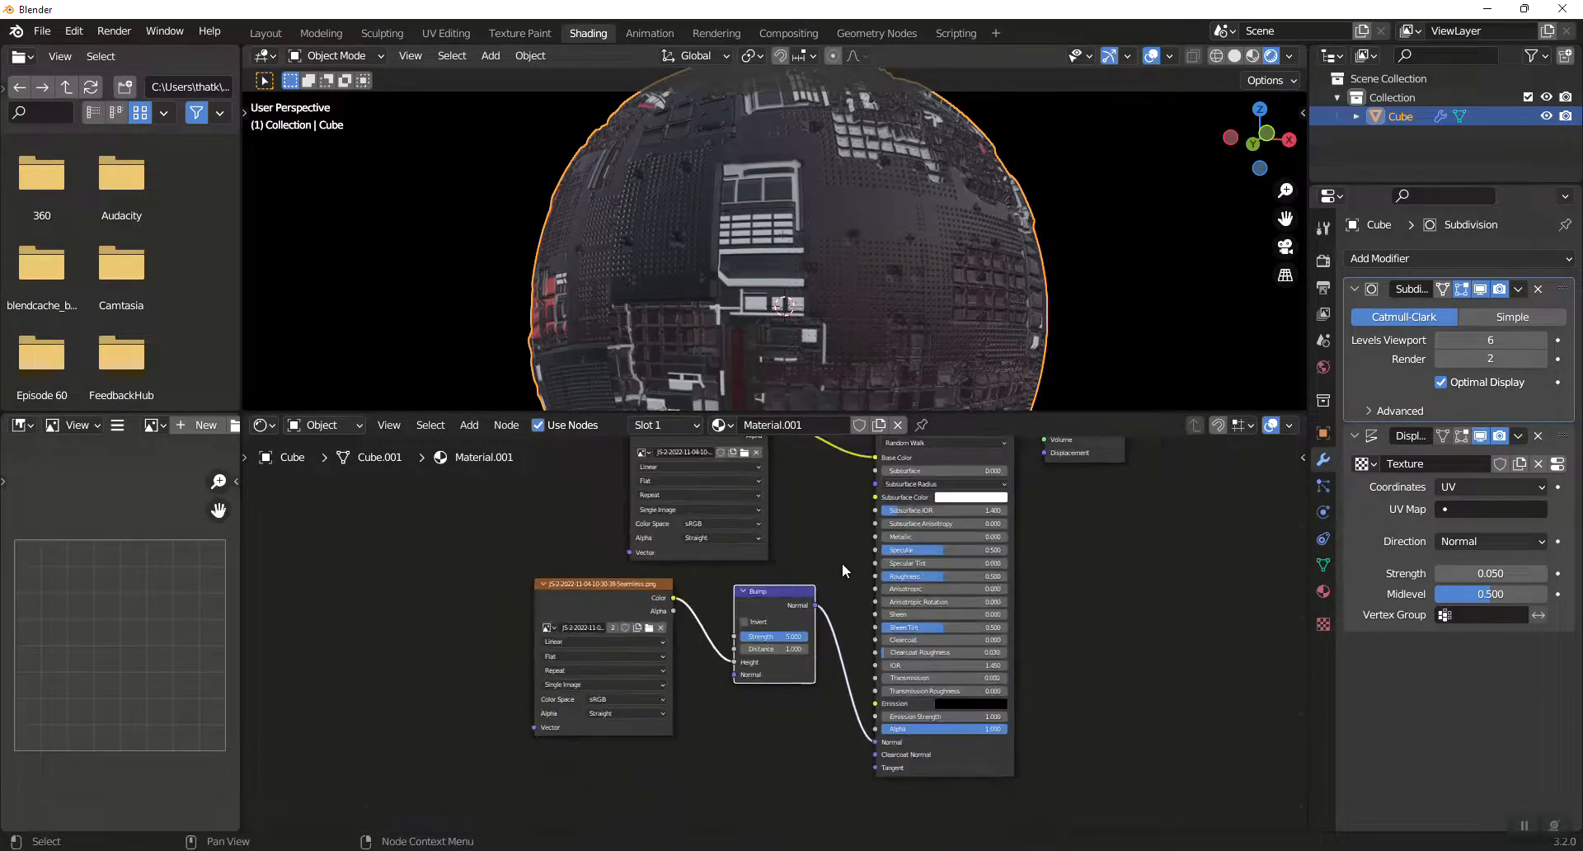
middle_drag(819, 554, 759, 614)
middle_drag(710, 691, 667, 706)
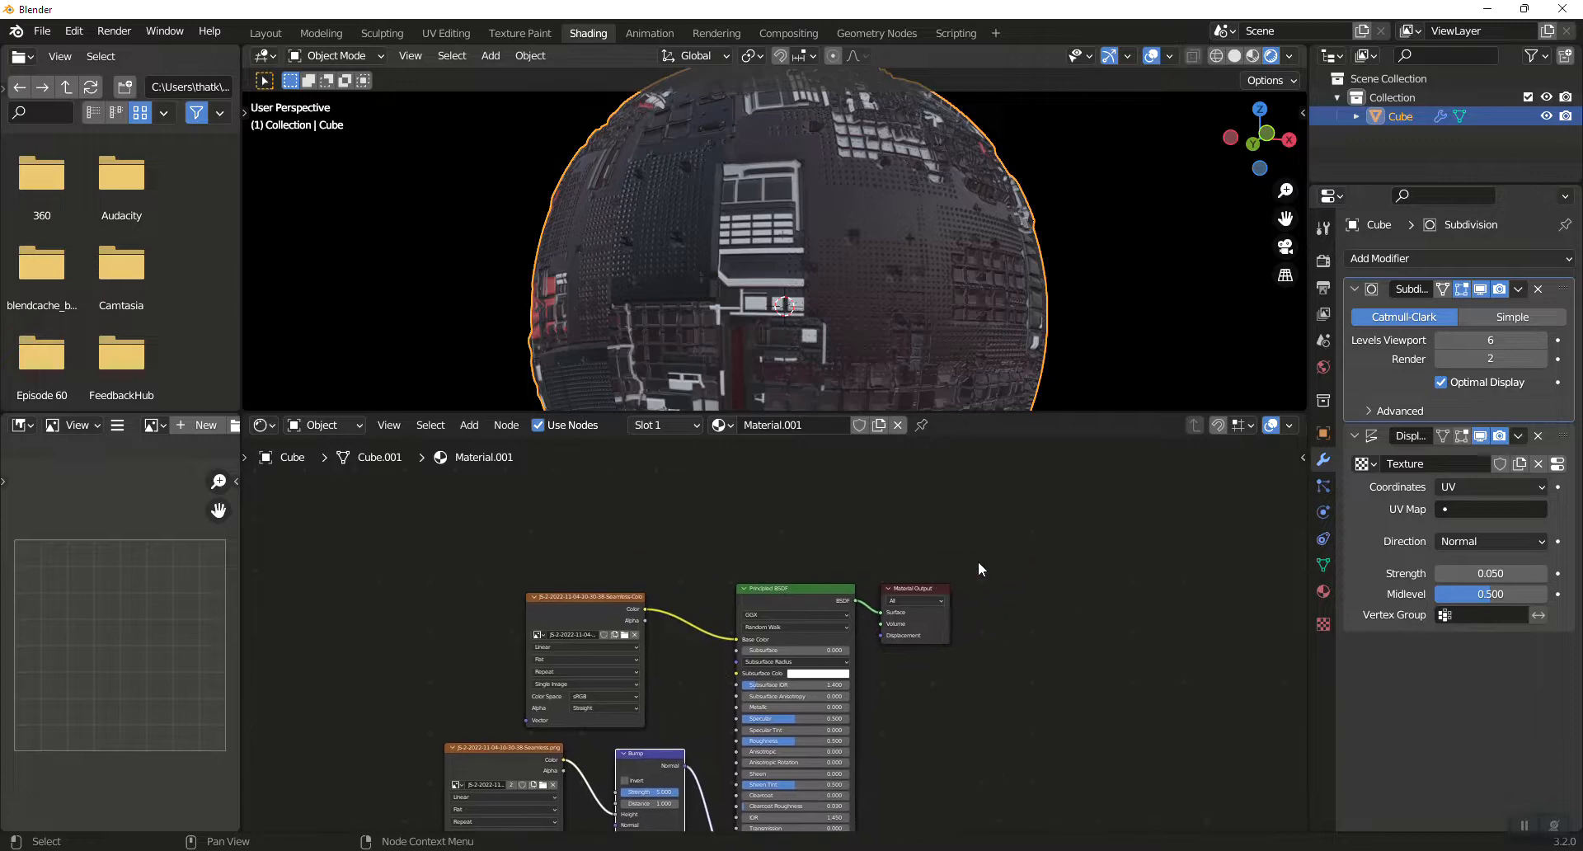
drag(922, 587, 1087, 595)
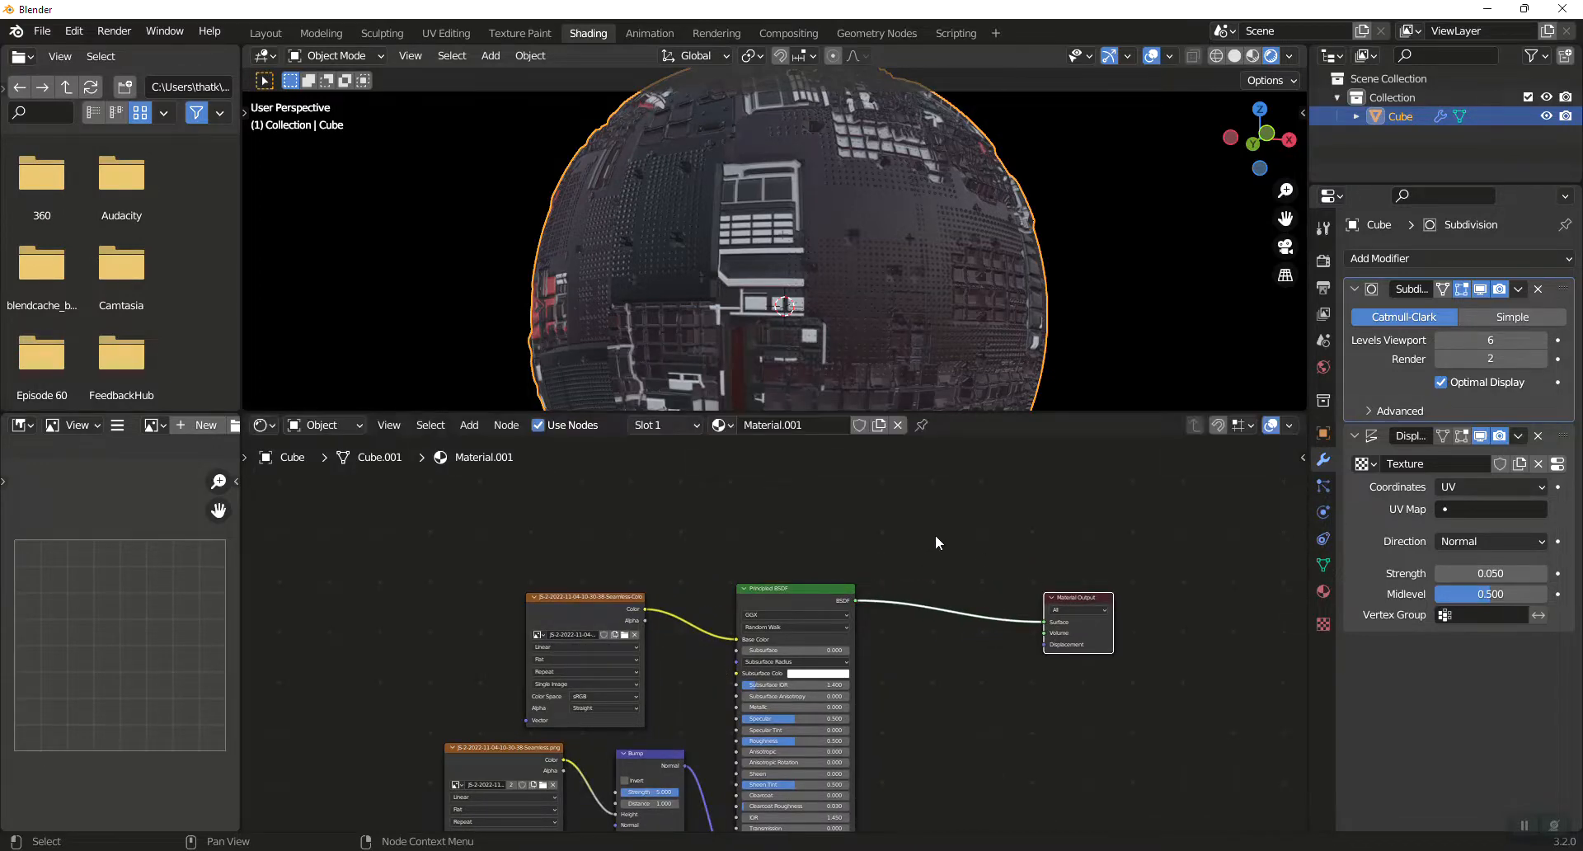
key(shift+a)
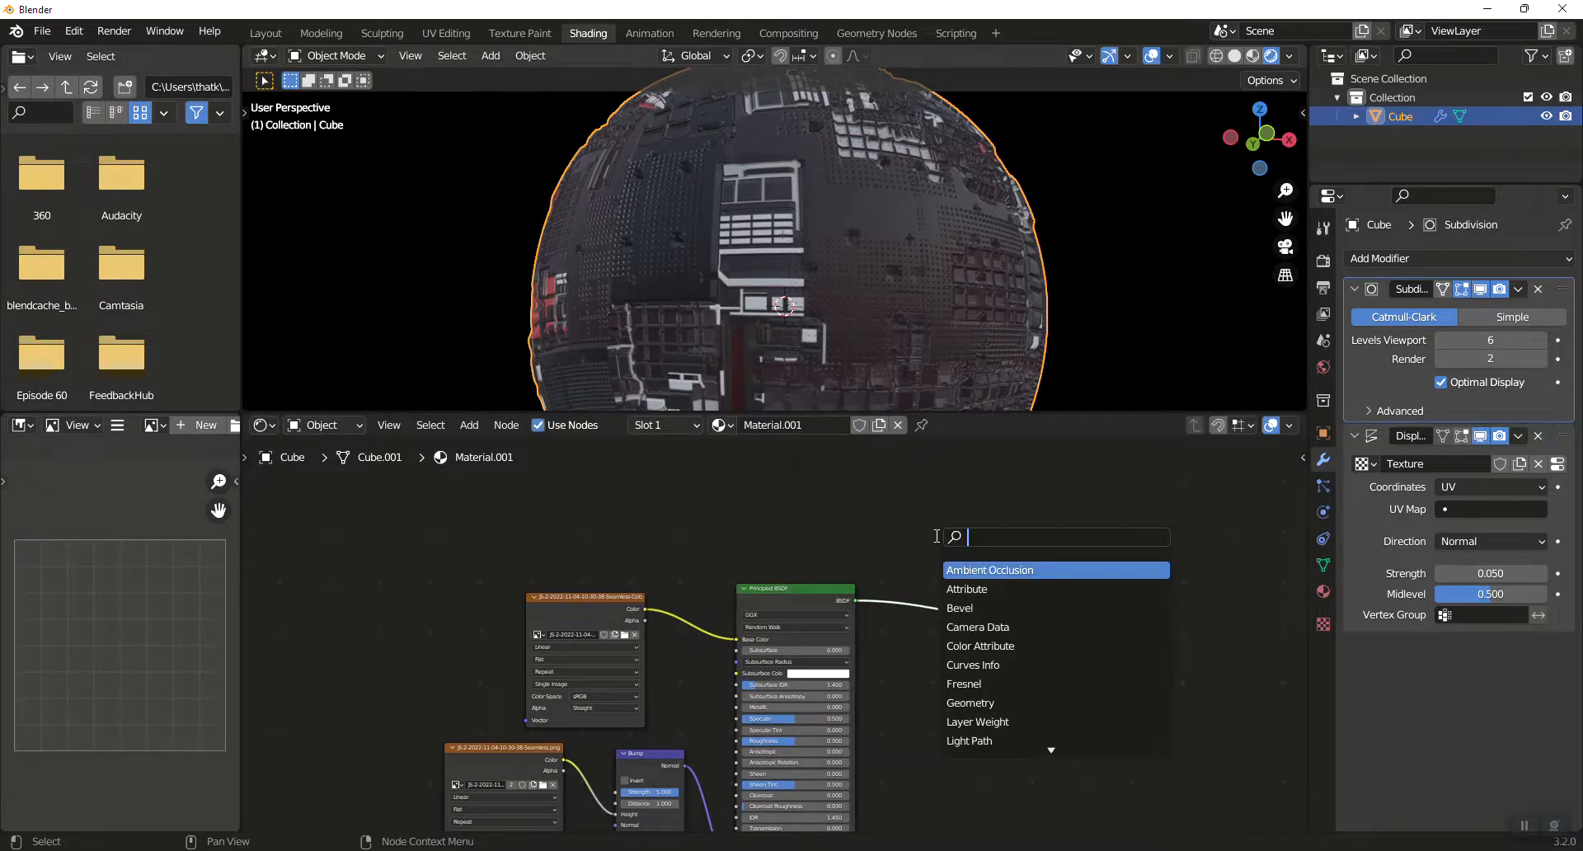
text(mix)
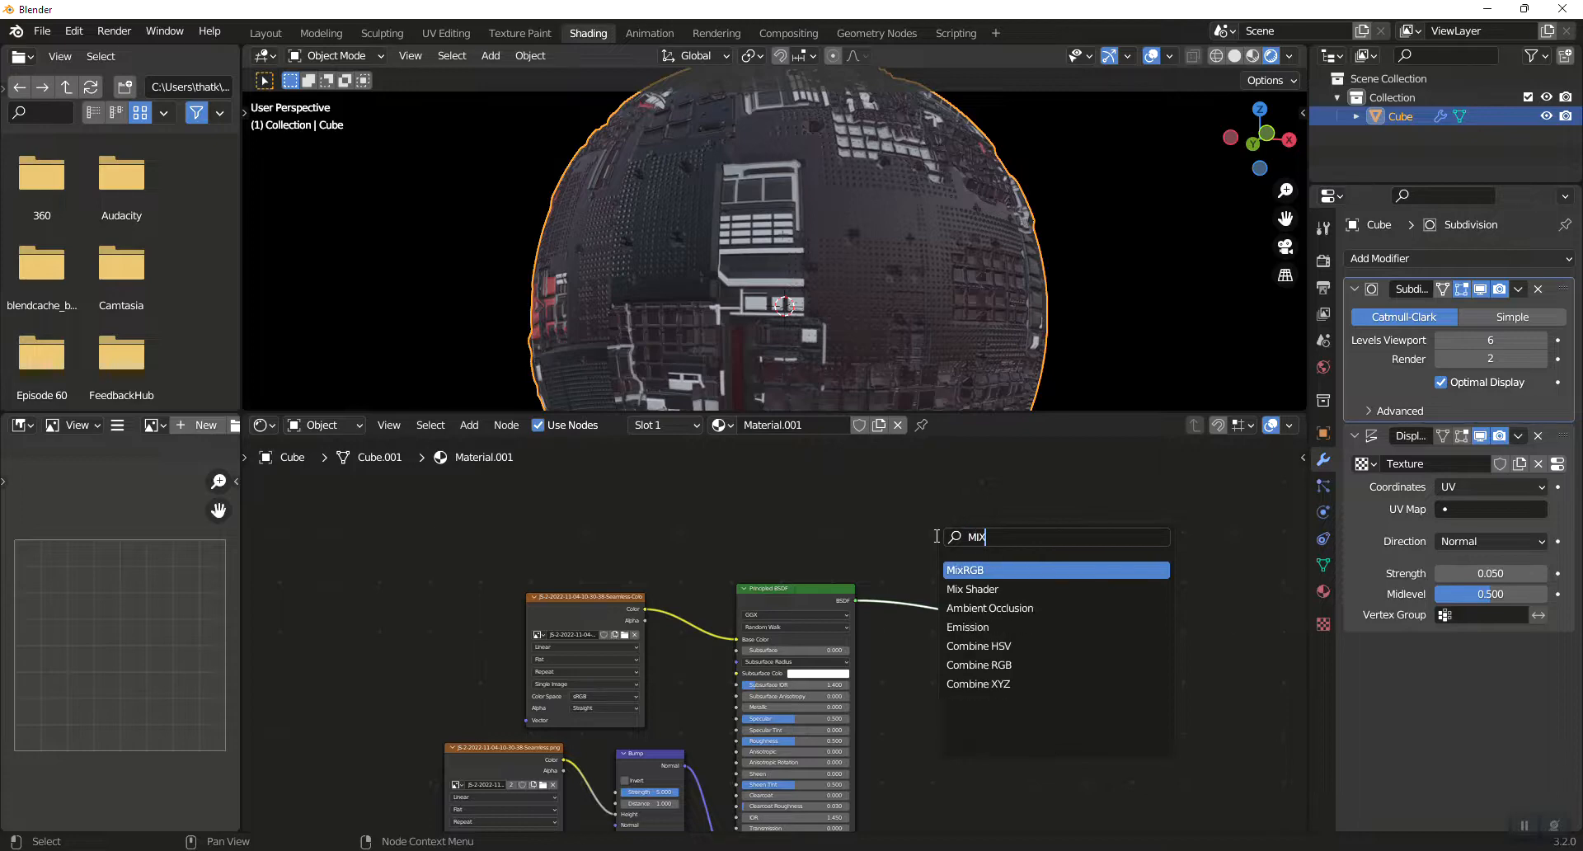
click(957, 589)
click(945, 610)
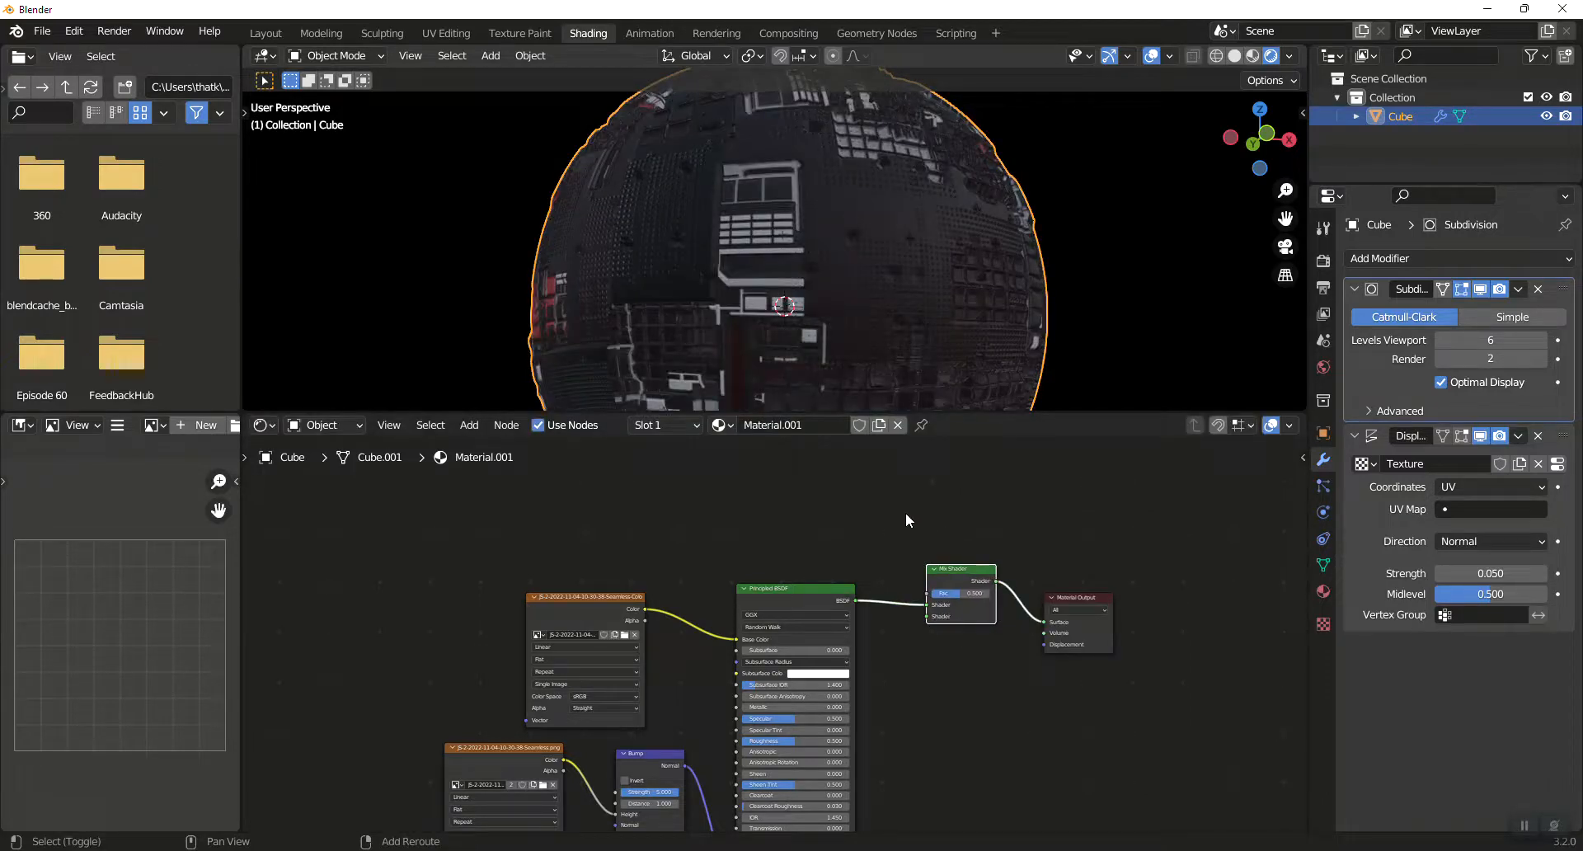
Step: Add a ColorRamp above the Principled BSDF, fed by the bump's image texture colour, and connect its Color to the Mix Shader's Fac
key(shift+a)
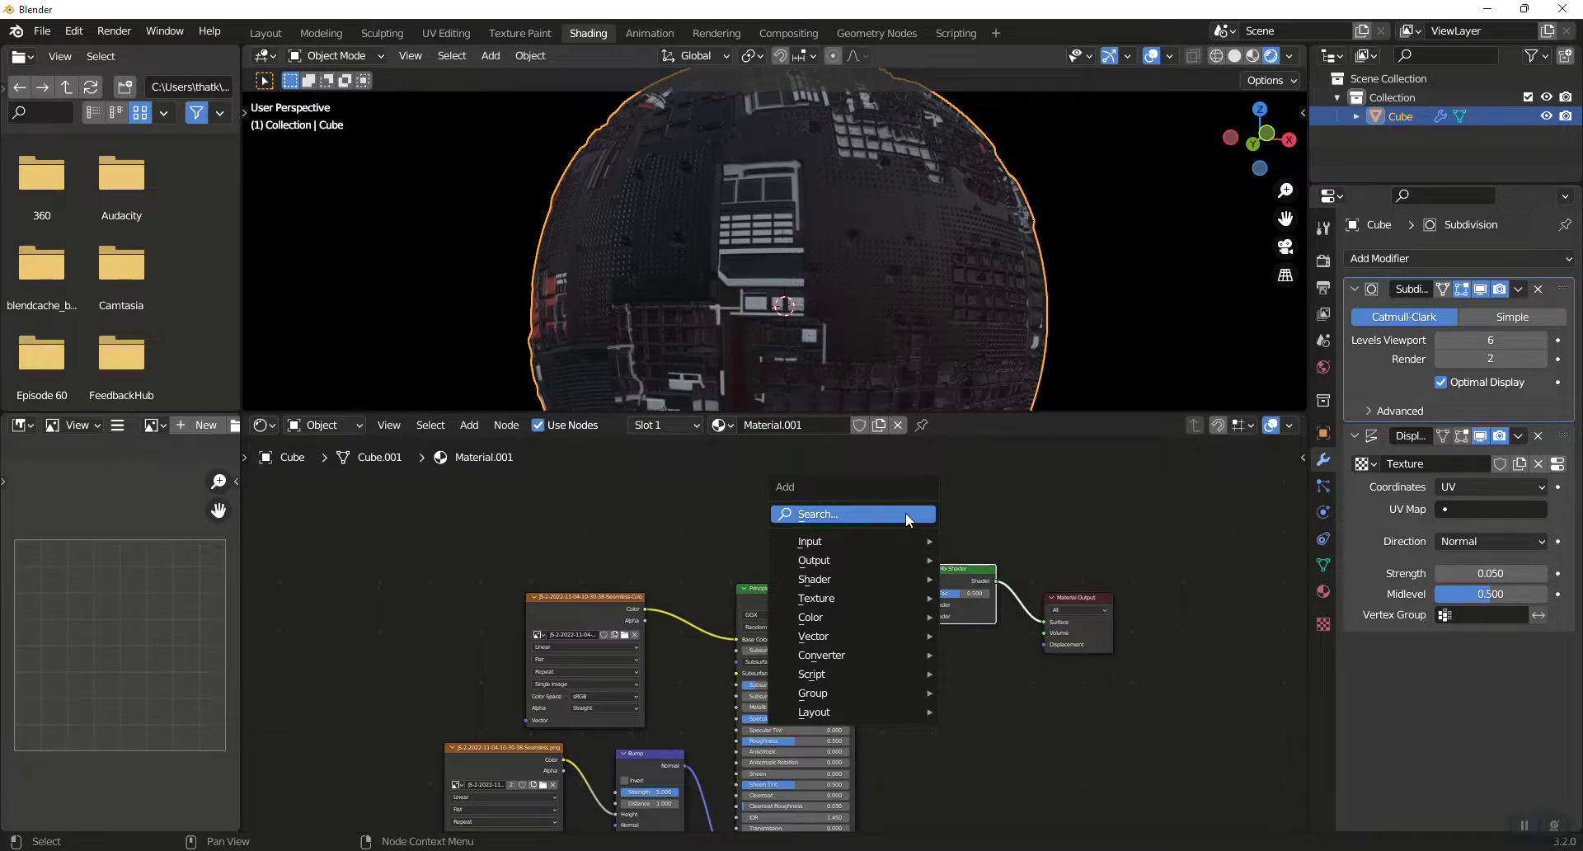
click(906, 512)
text(COLO)
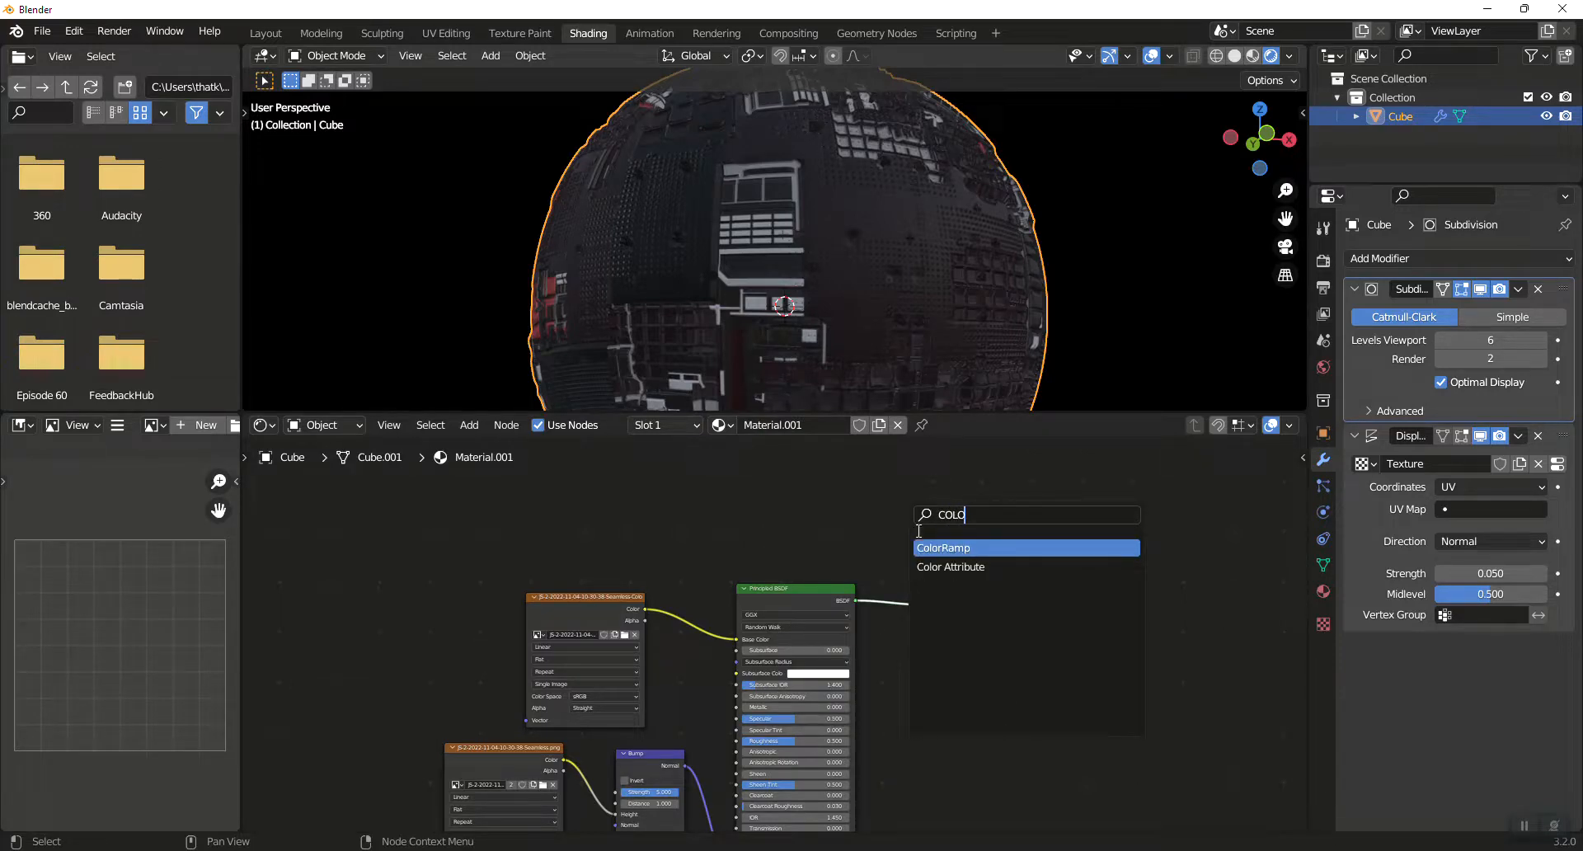
click(944, 547)
click(783, 487)
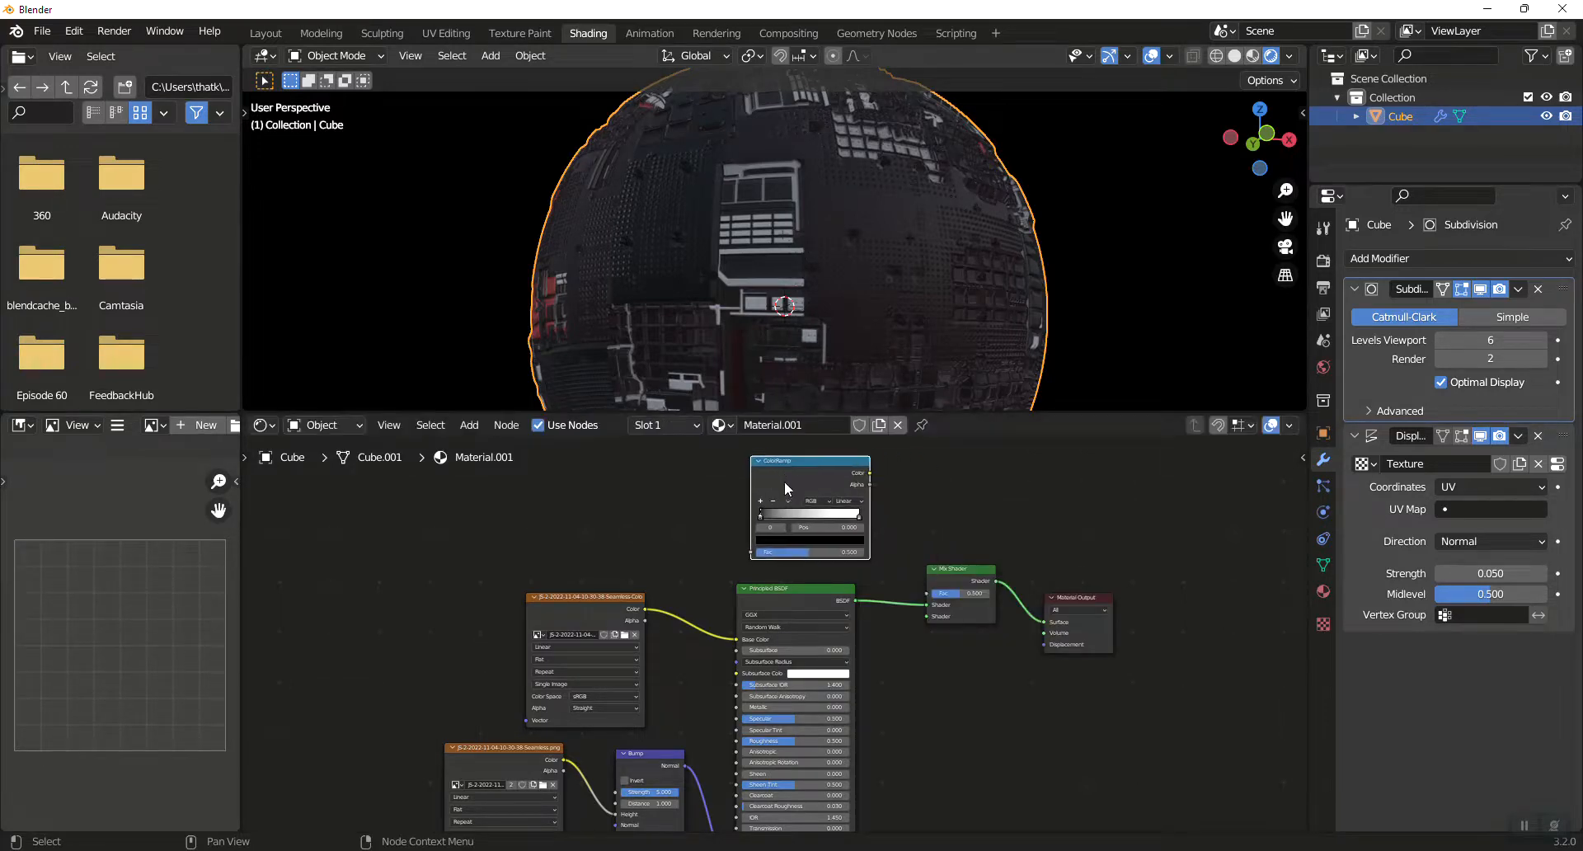
drag(870, 474, 927, 593)
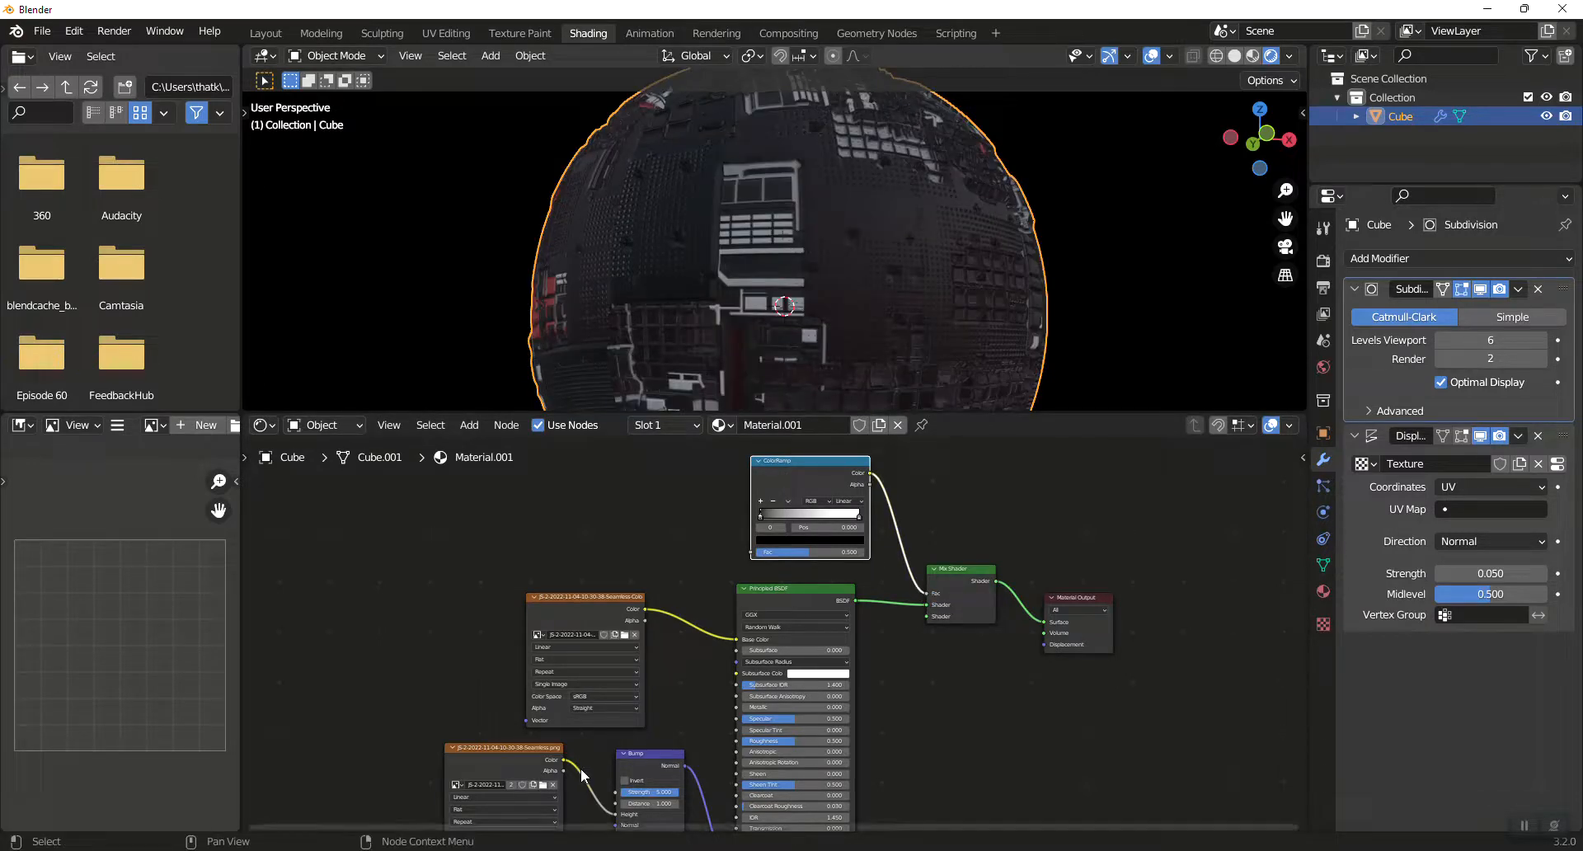
drag(563, 759, 753, 553)
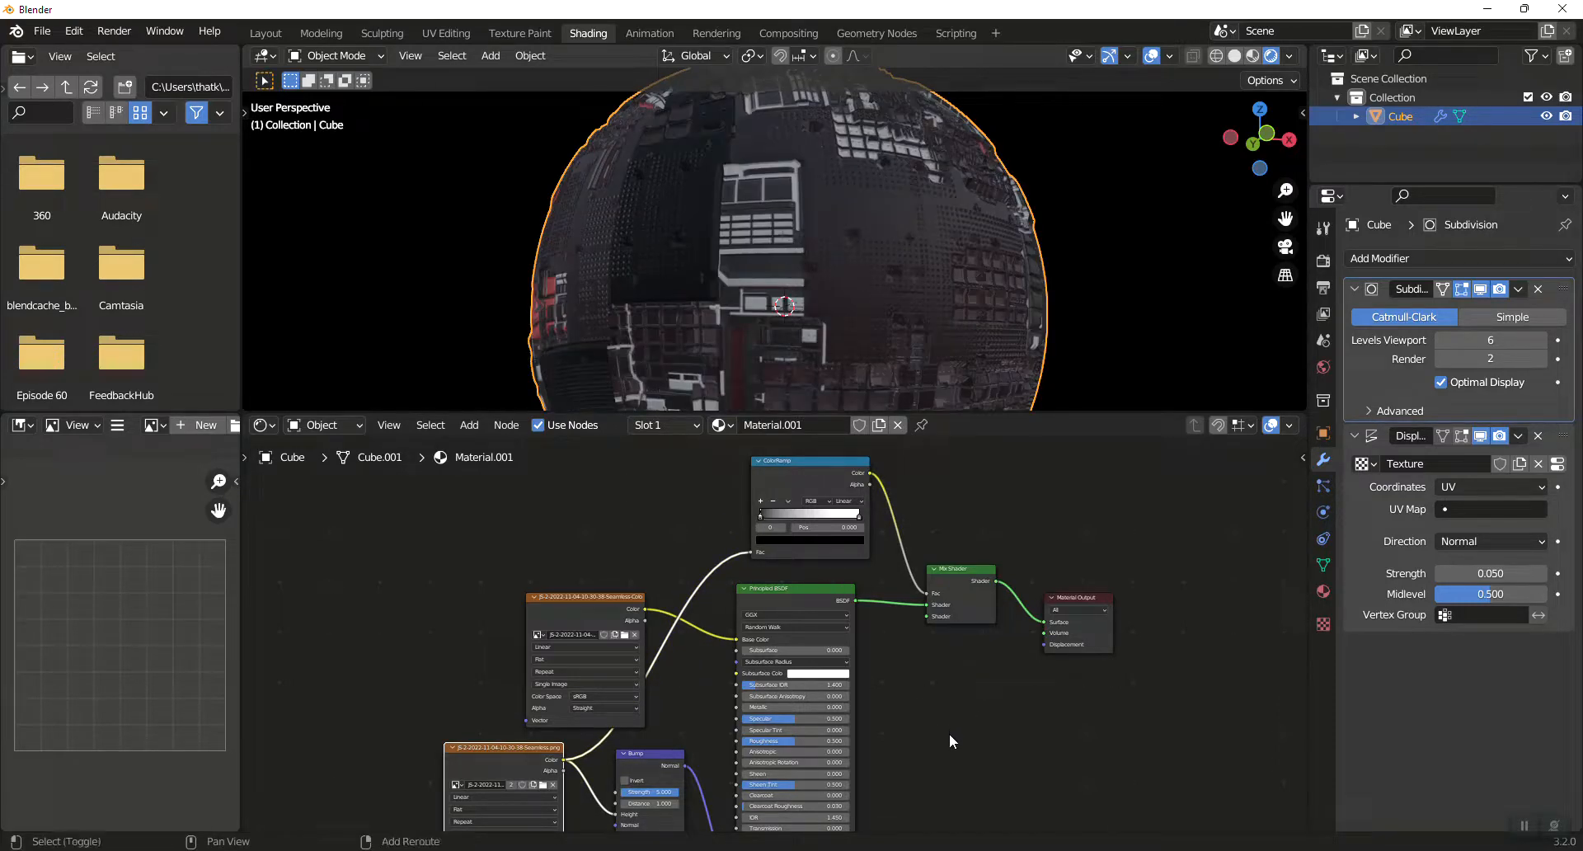
Step: Add an Emission node beside the Principled BSDF, below the Mix Shader, and shift the Mix Shader slightly towards the Material Output
key(shift+a)
click(902, 631)
text(EMM)
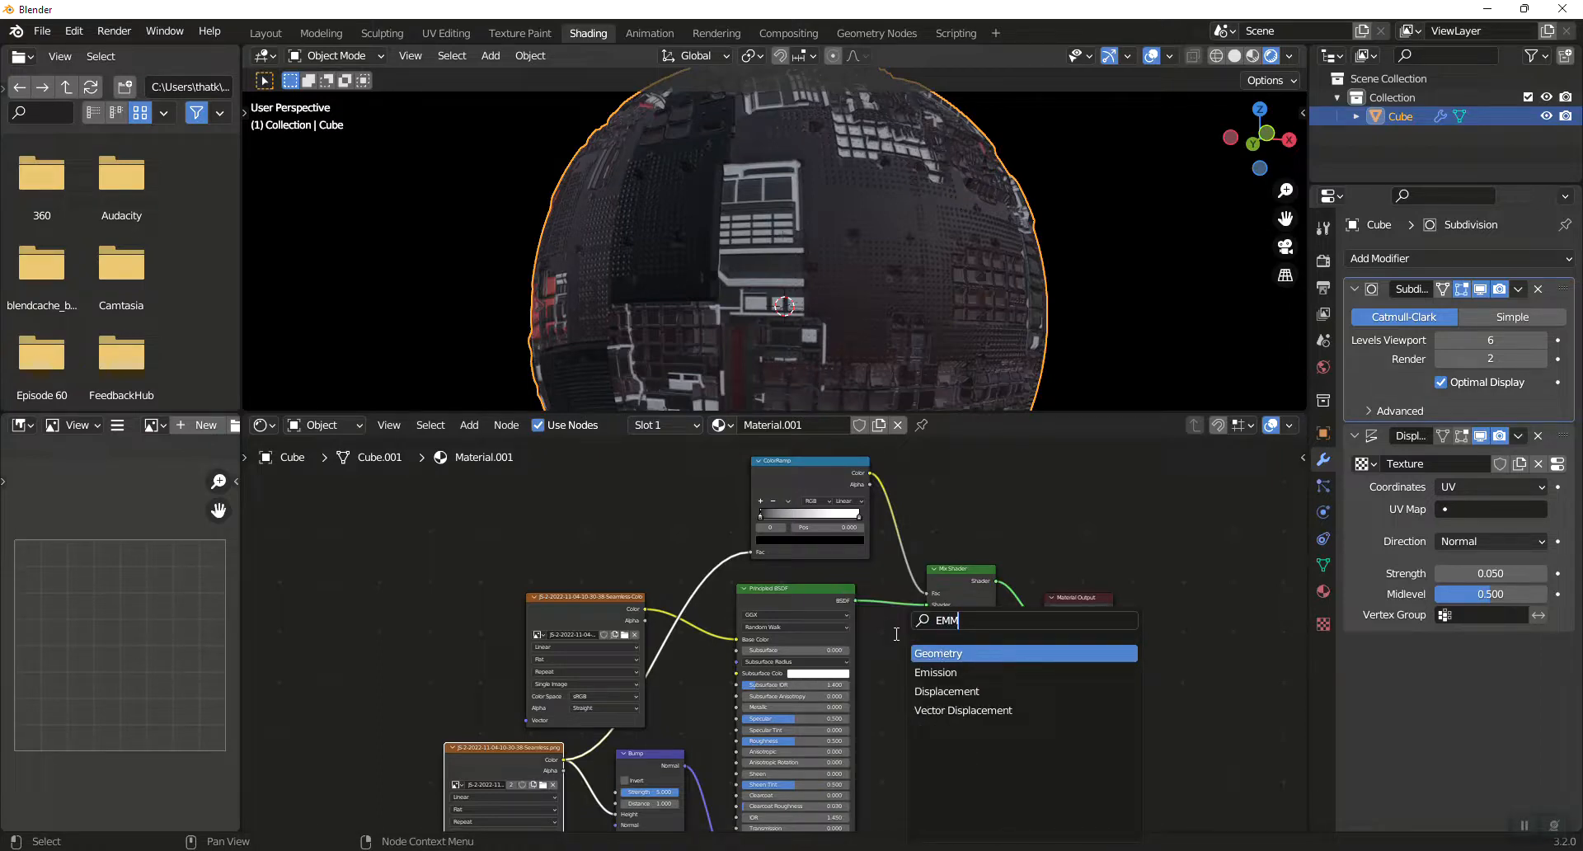
click(936, 672)
click(903, 700)
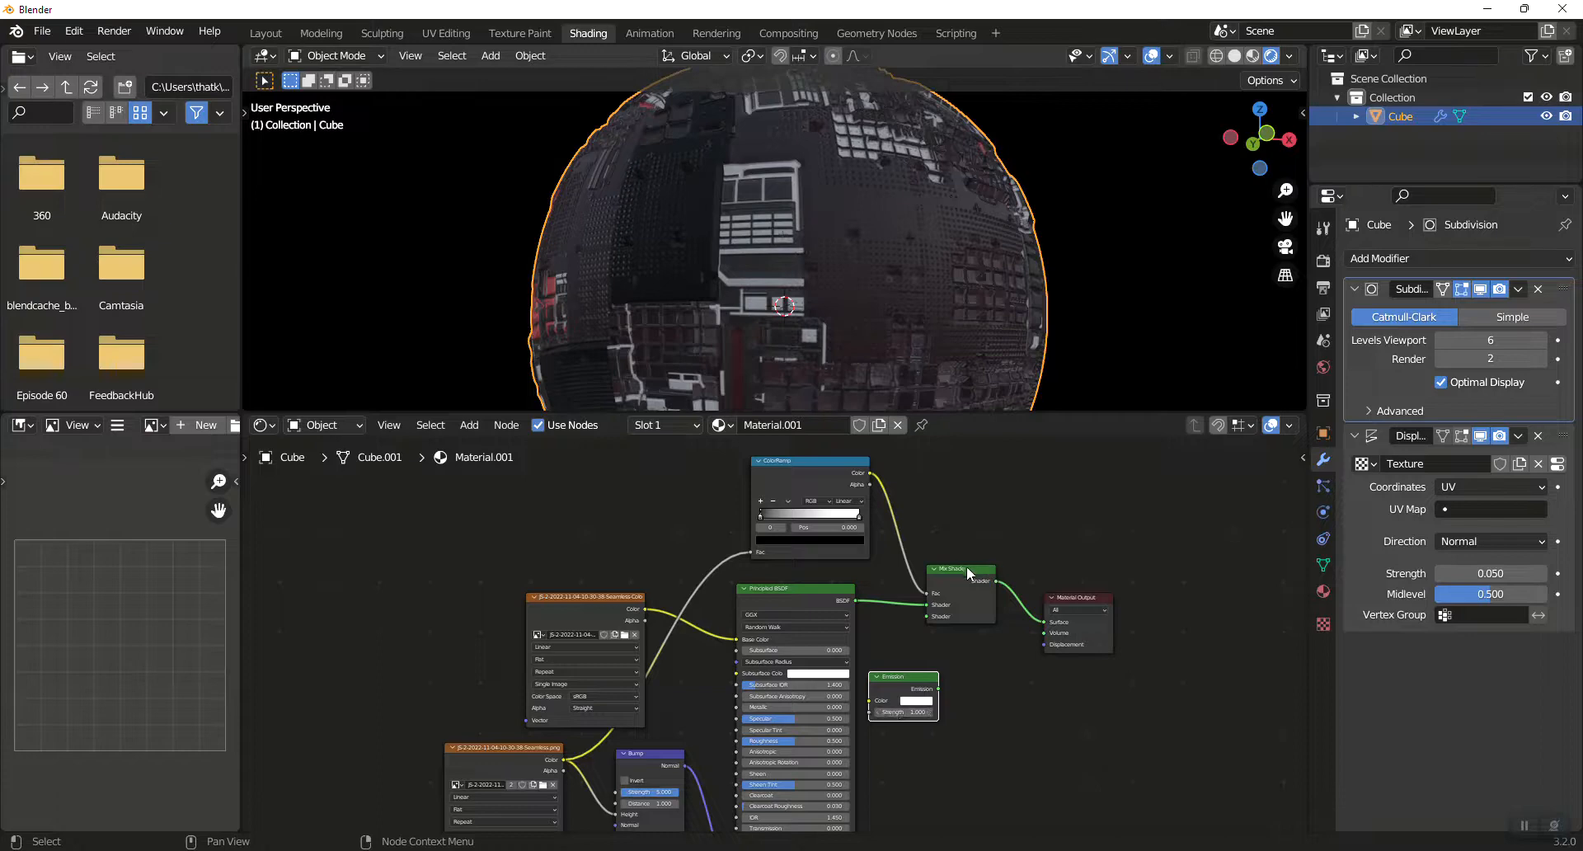
drag(967, 589, 981, 592)
Step: Give the Emission node an amber-yellow colour and a strength of 5, and connect it to the Mix Shader's second Shader input
click(916, 700)
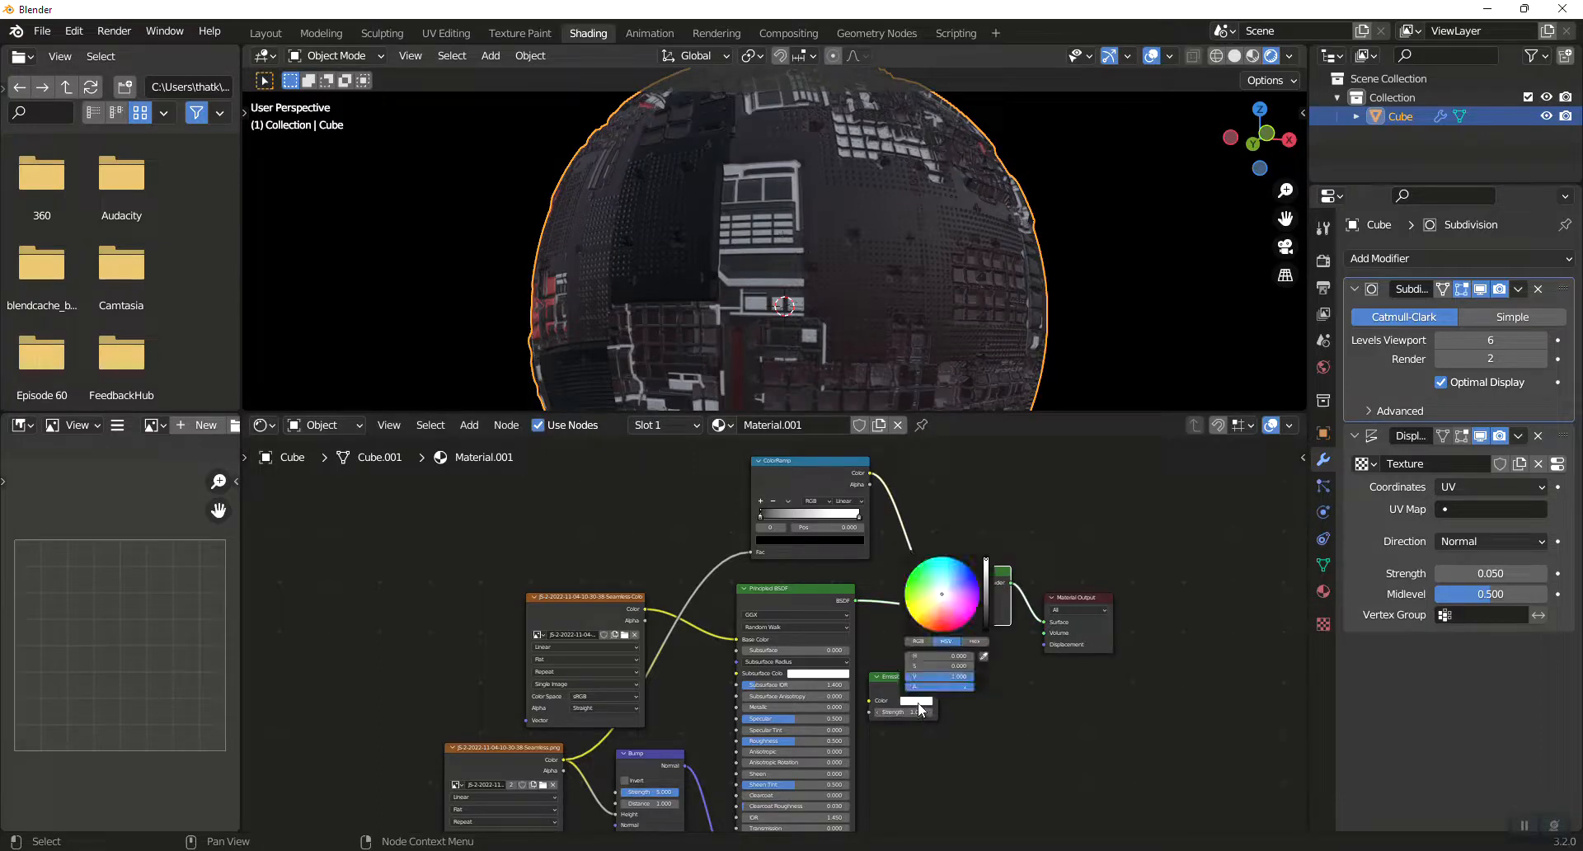
drag(942, 602, 960, 585)
click(918, 712)
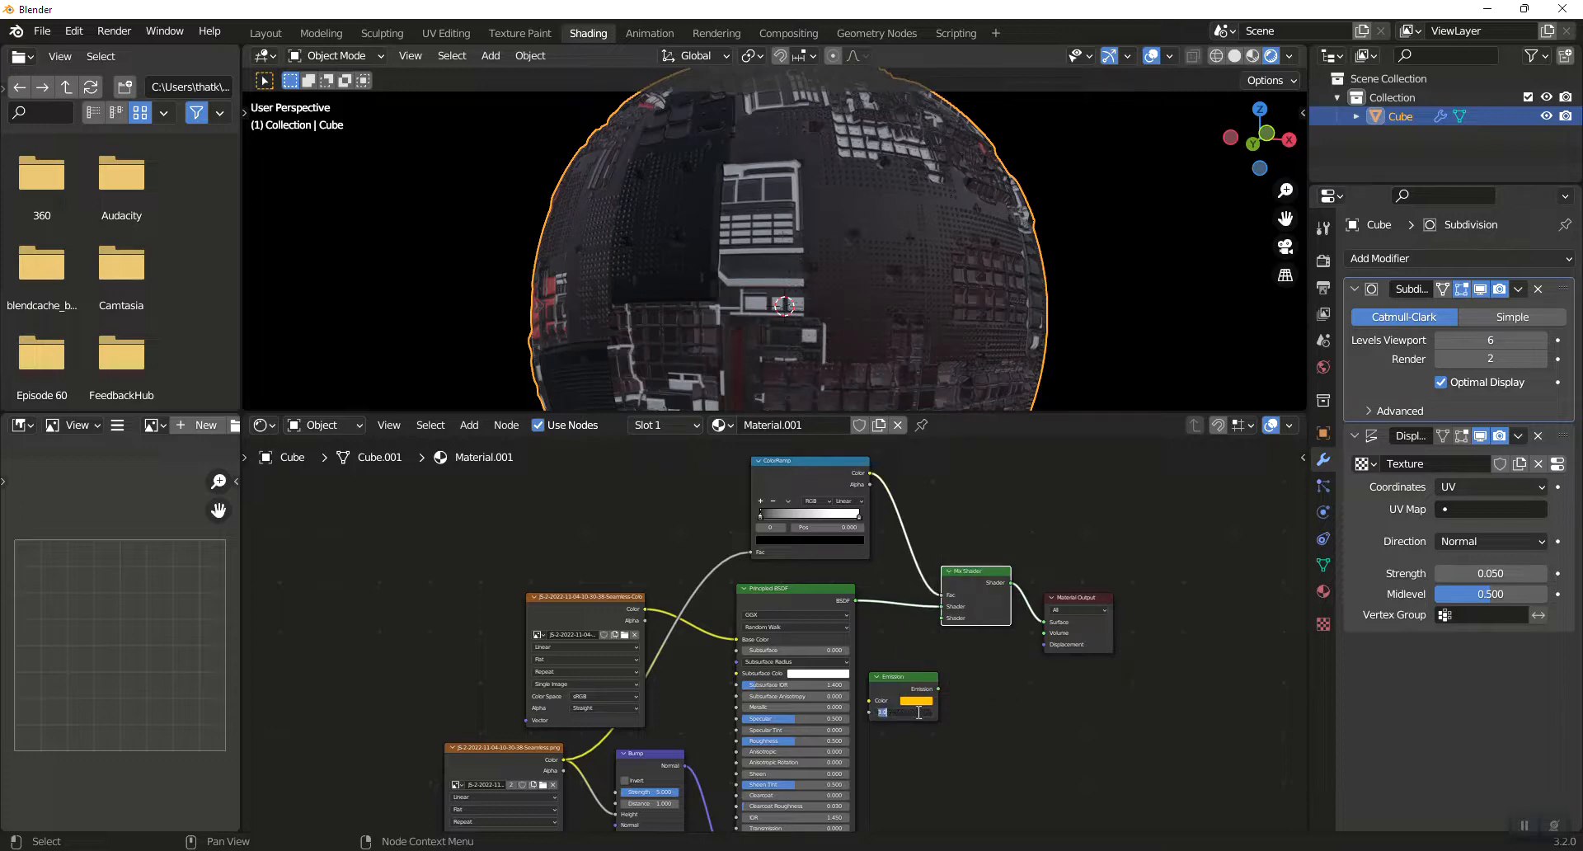
text(5)
key(Return)
click(942, 680)
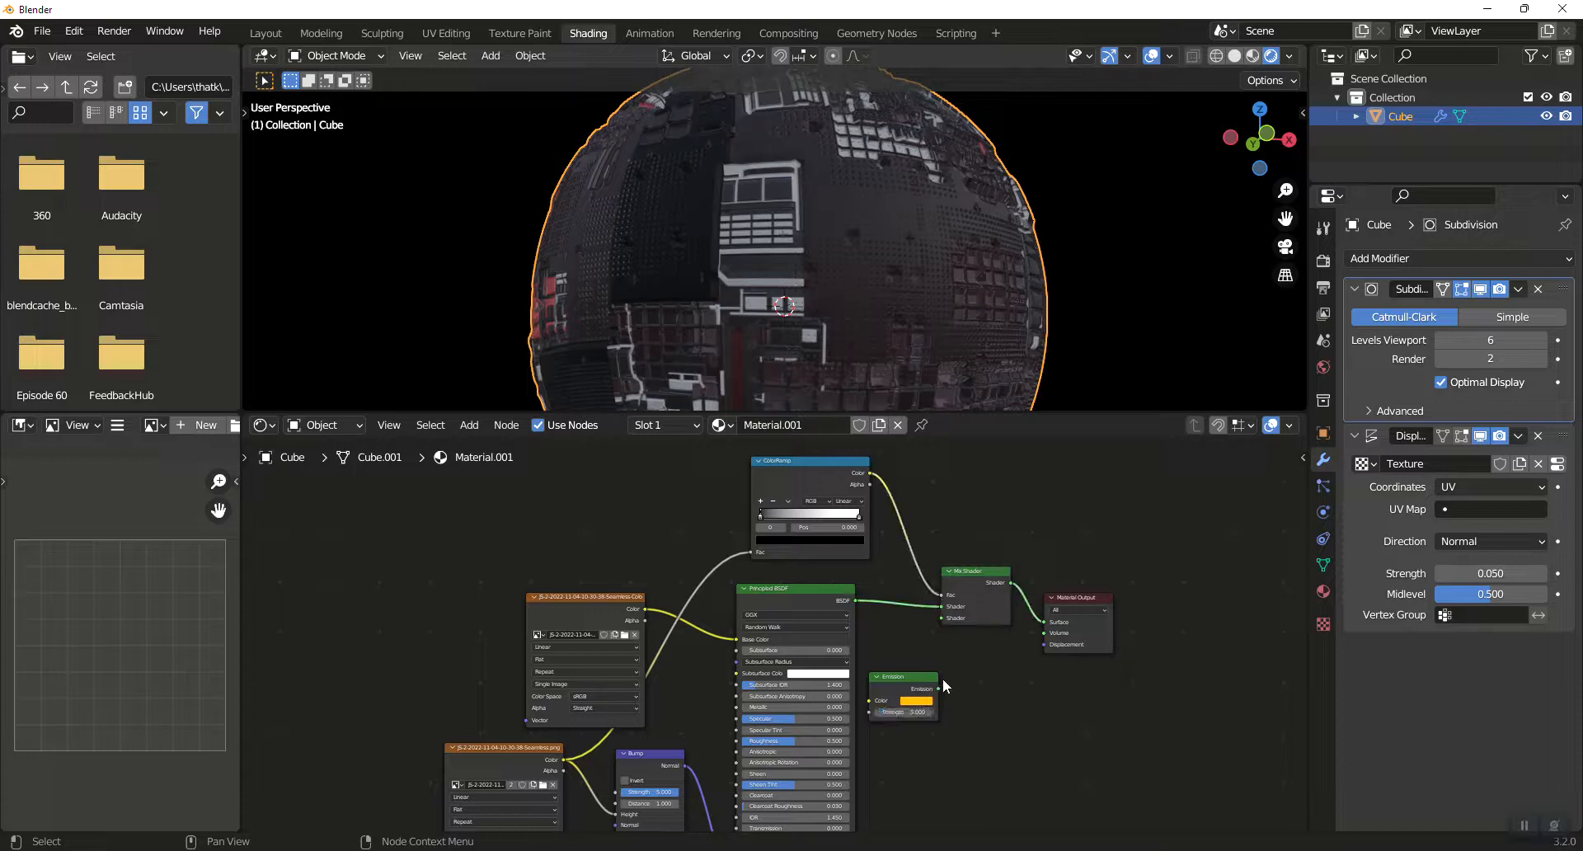
drag(938, 688, 941, 618)
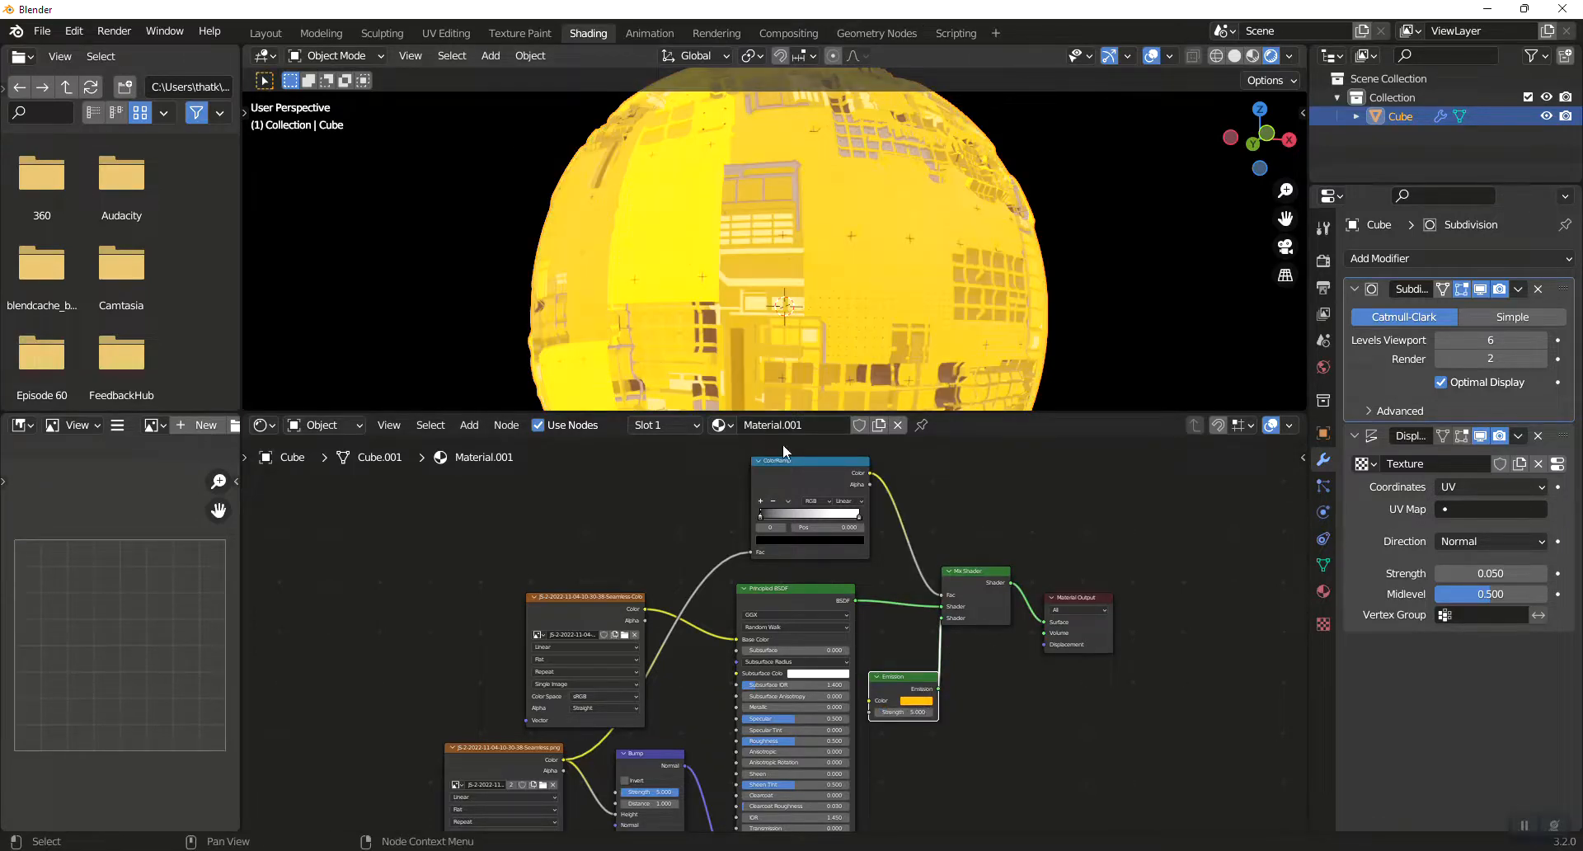
Step: Flip the ColorRamp and move its black stop close to the white one to confine the glow, then review the whole sphere
click(788, 500)
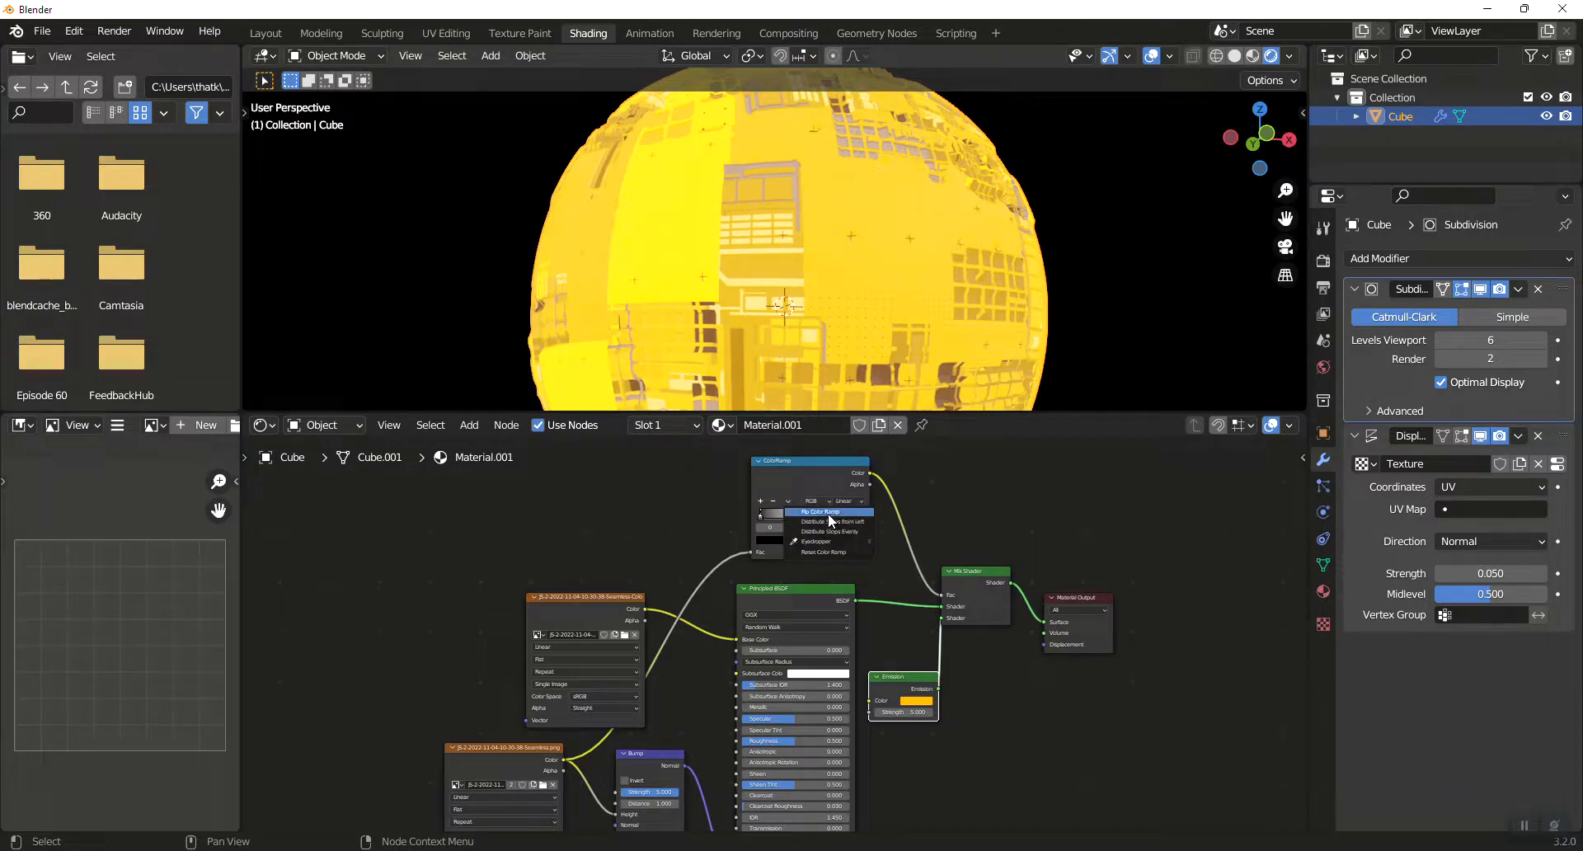
click(828, 513)
drag(859, 515, 760, 520)
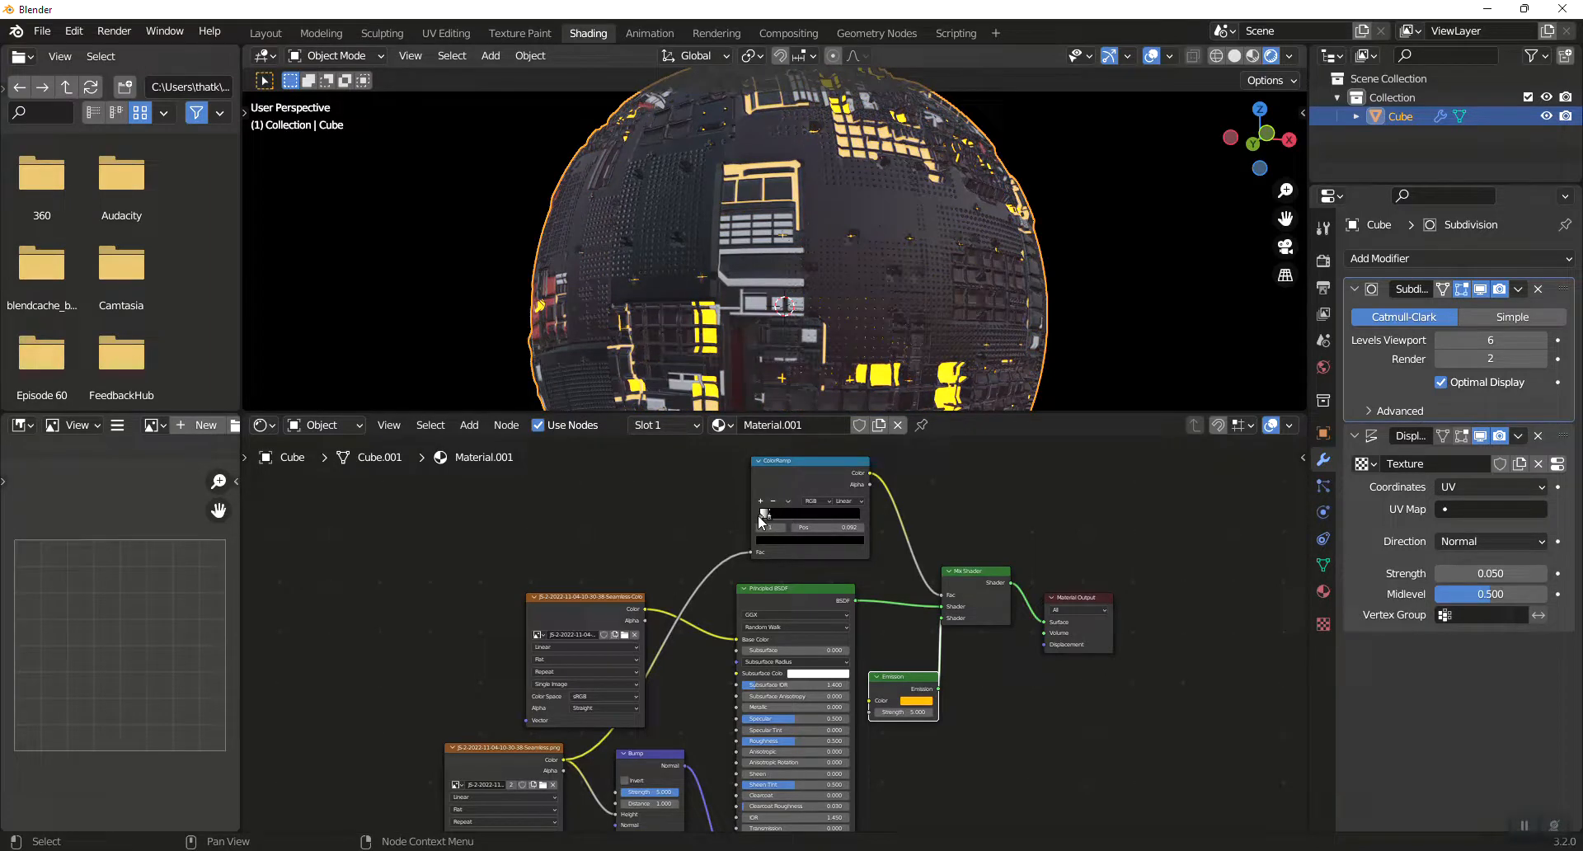
middle_drag(860, 202, 763, 288)
scroll(798, 252, down, 4)
scroll(816, 272, down, 3)
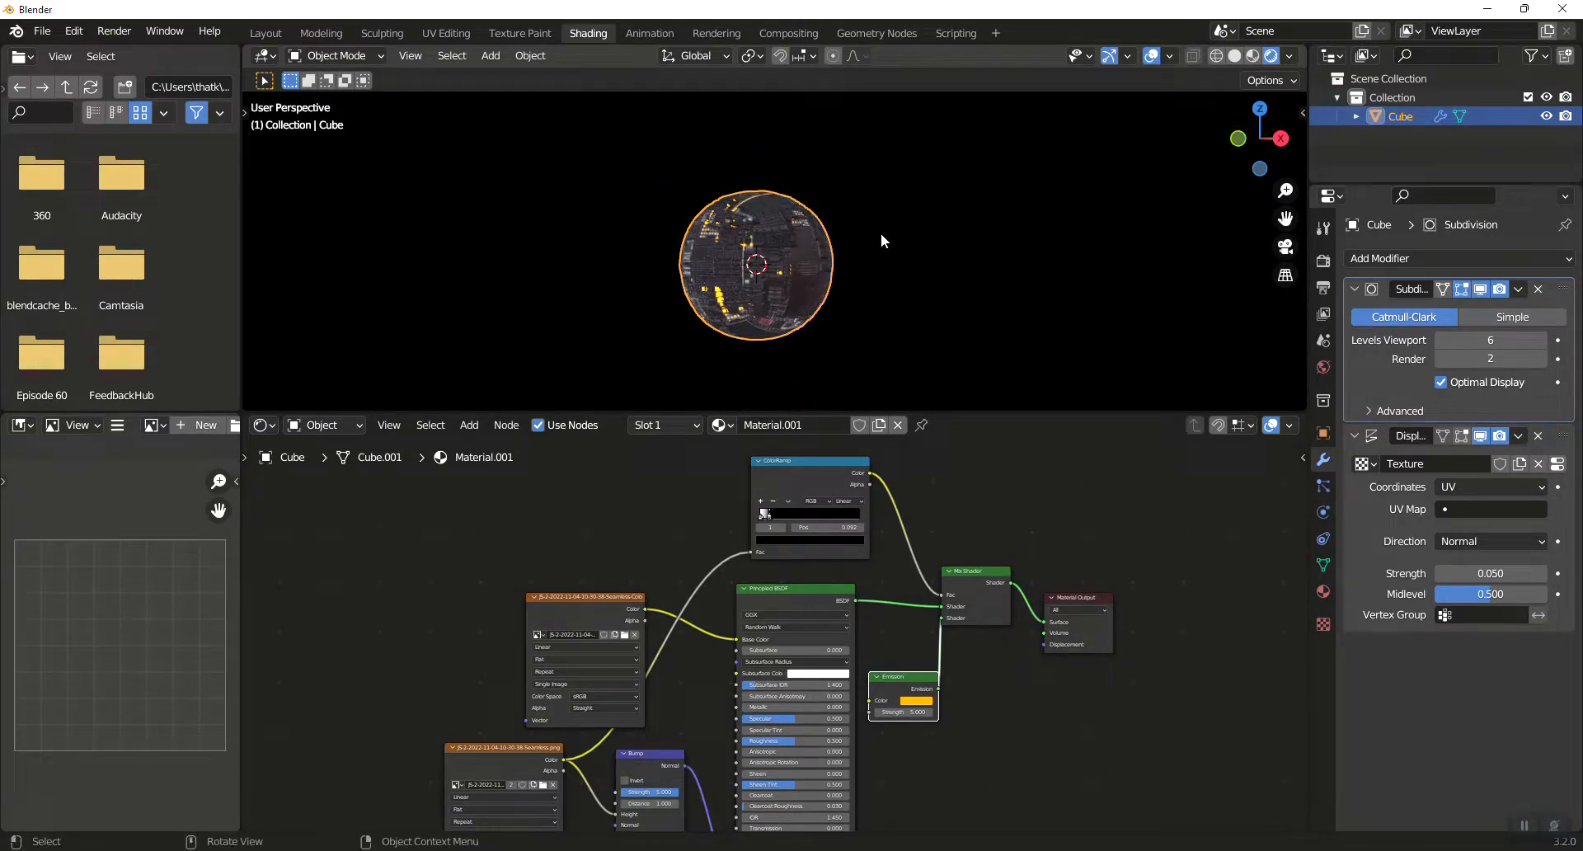